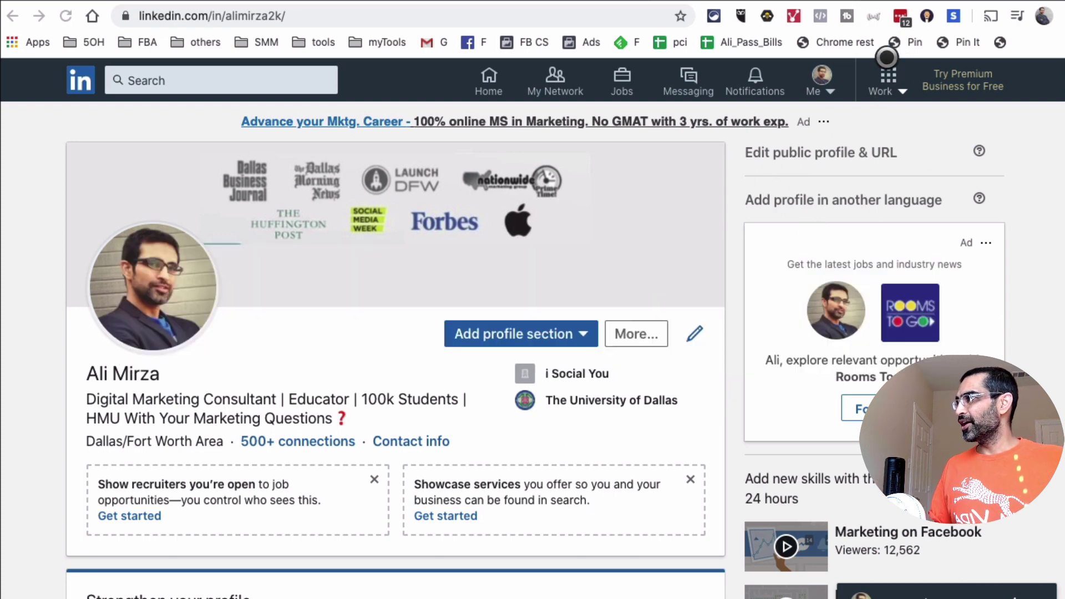
Go to Settings & Privacy > Privacy > How LinkedIn uses your data and expand 'Getting a copy of your data'
left_click(822, 80)
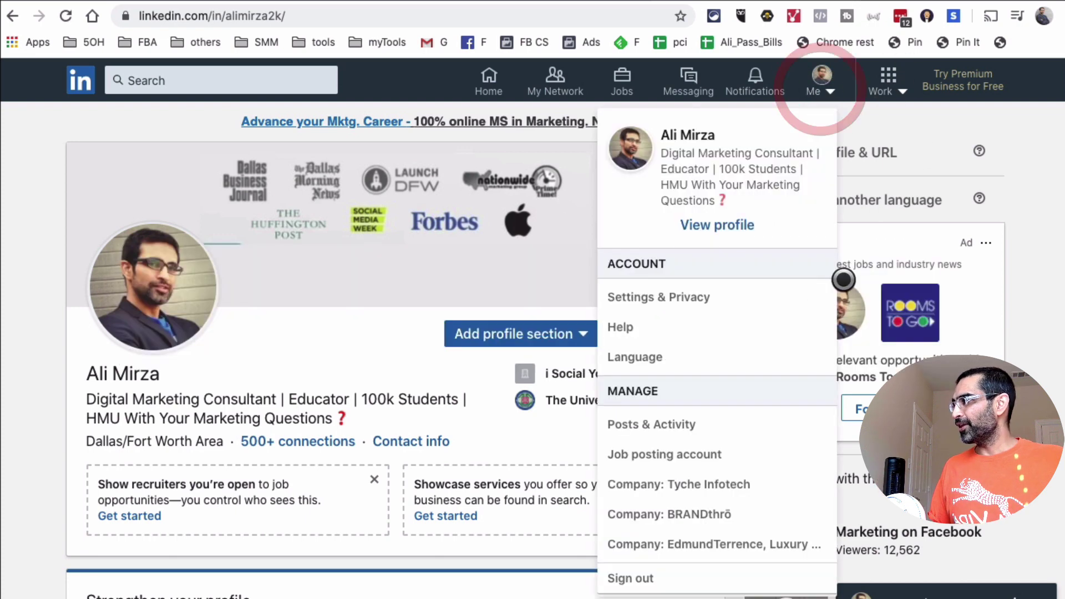
left_click(672, 298)
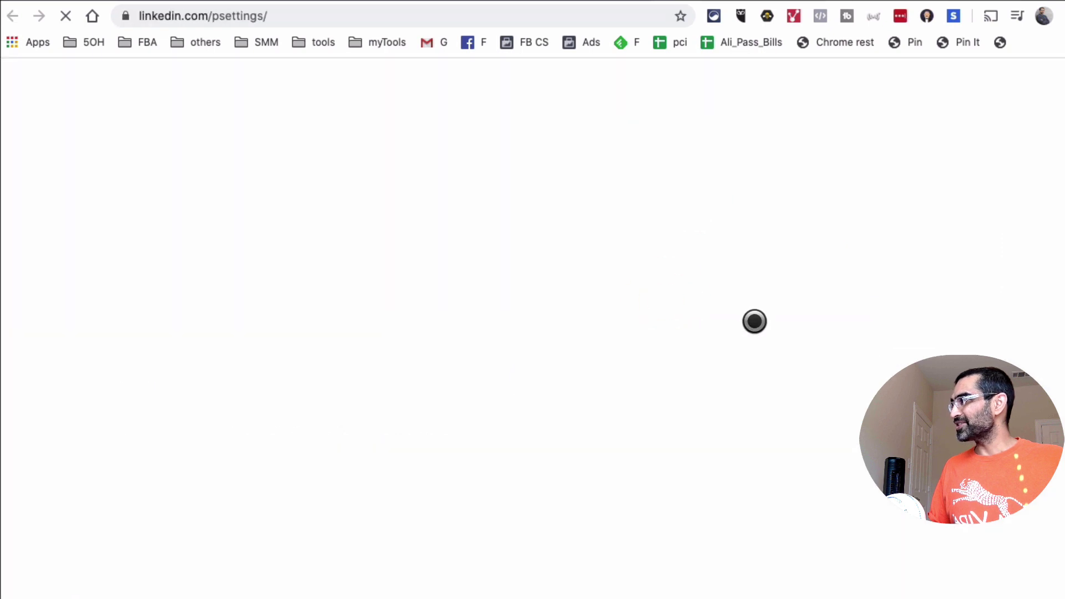
scroll(650, 322, "down", 1)
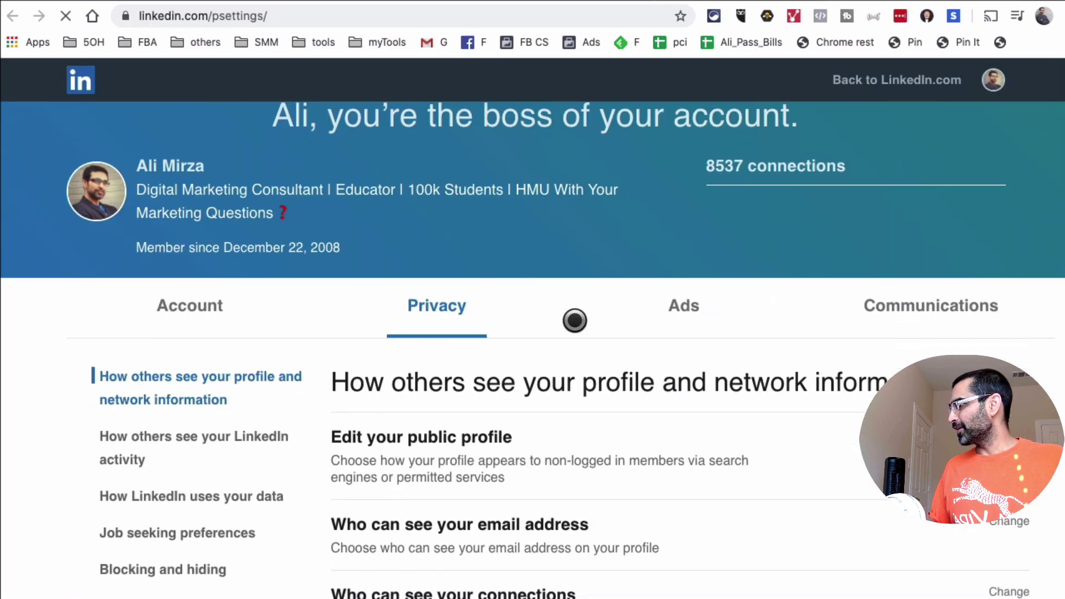
left_click(436, 299)
scroll(607, 322, "down", 3)
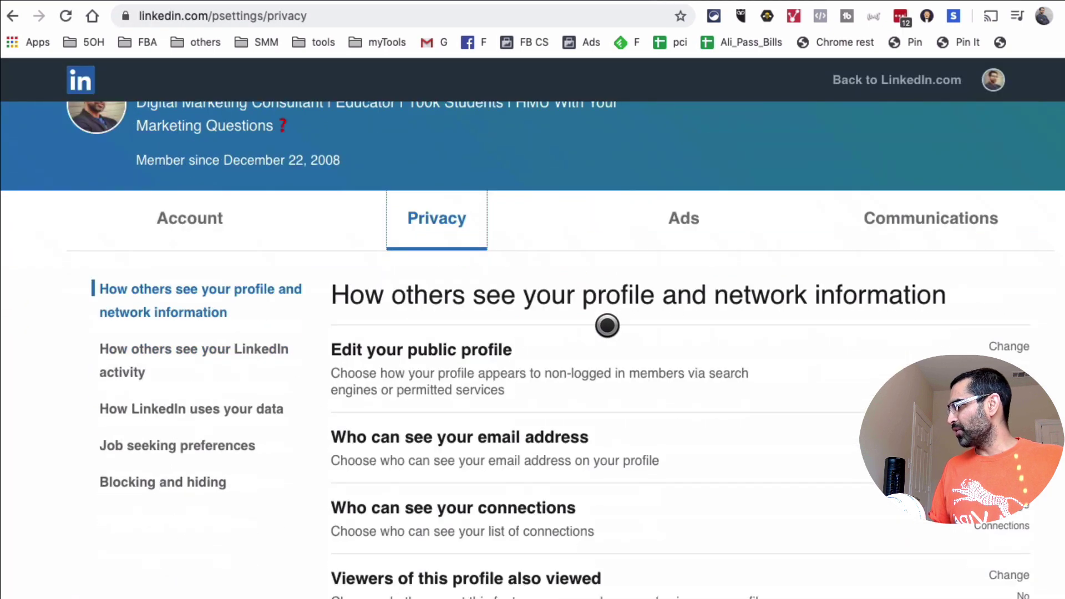
scroll(205, 402, "down", 1)
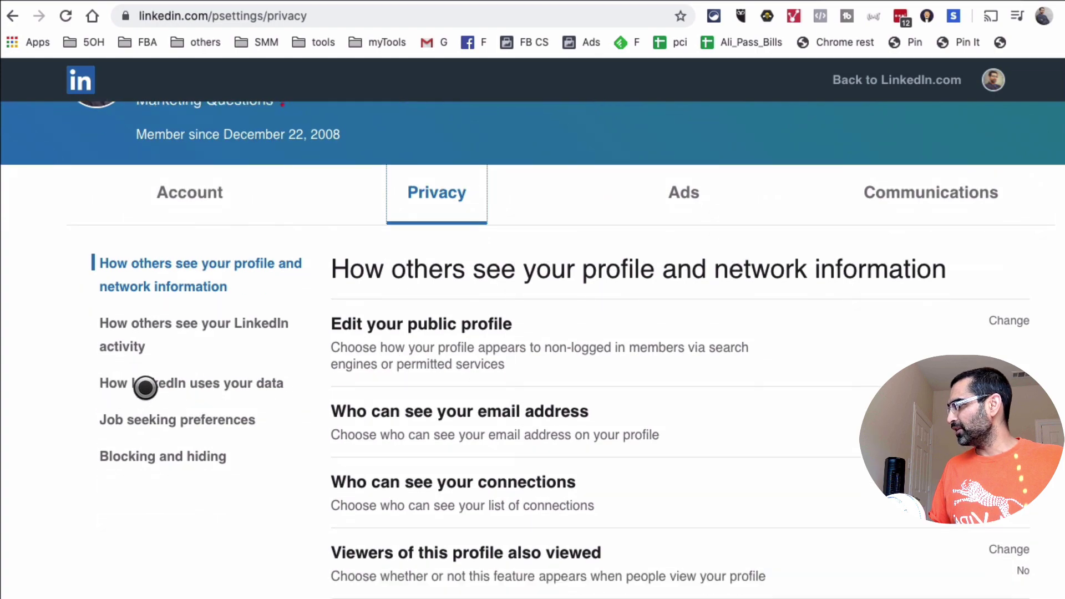
left_click(226, 383)
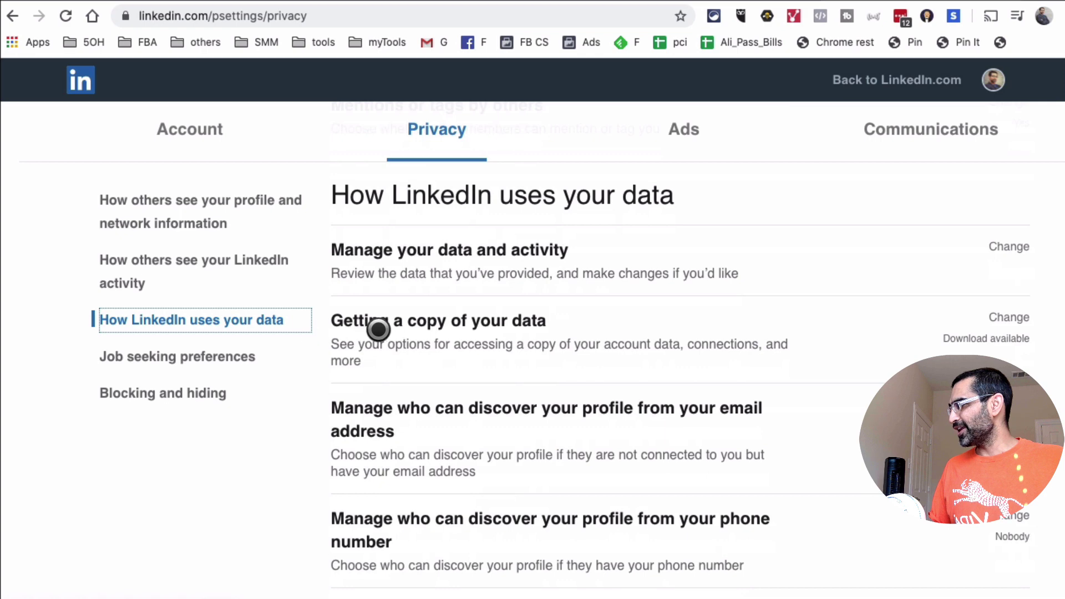
scroll(602, 317, "down", 1)
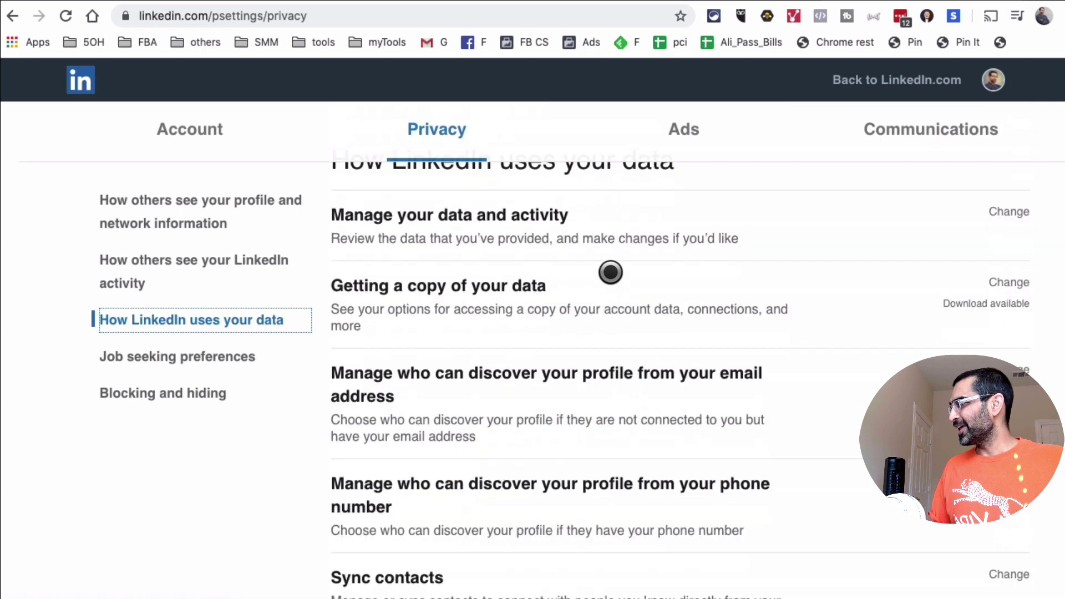
left_click(503, 284)
scroll(671, 300, "down", 2)
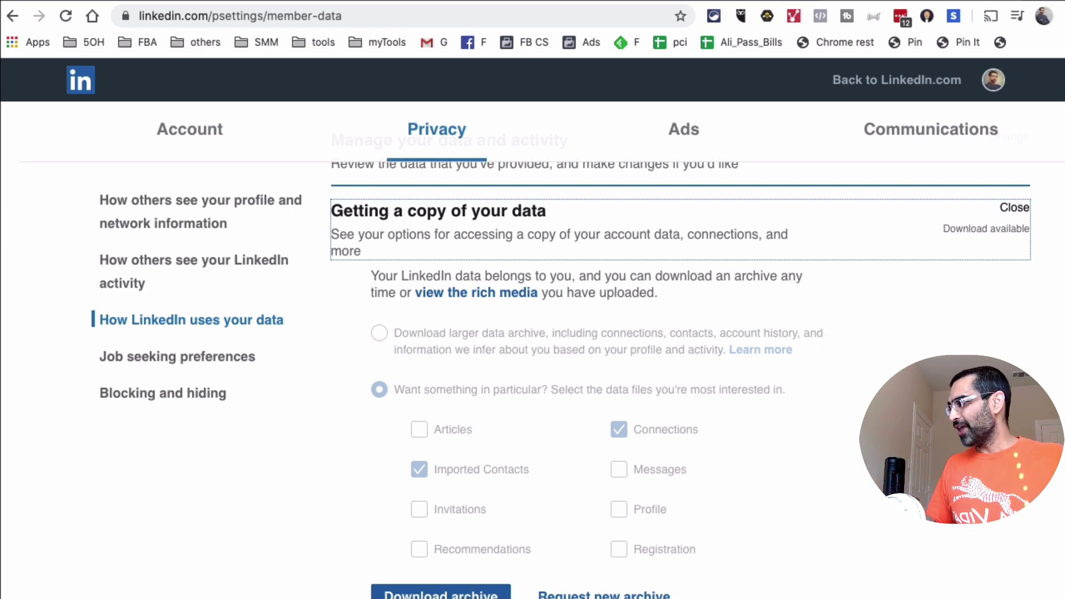
scroll(975, 571, "down", 2)
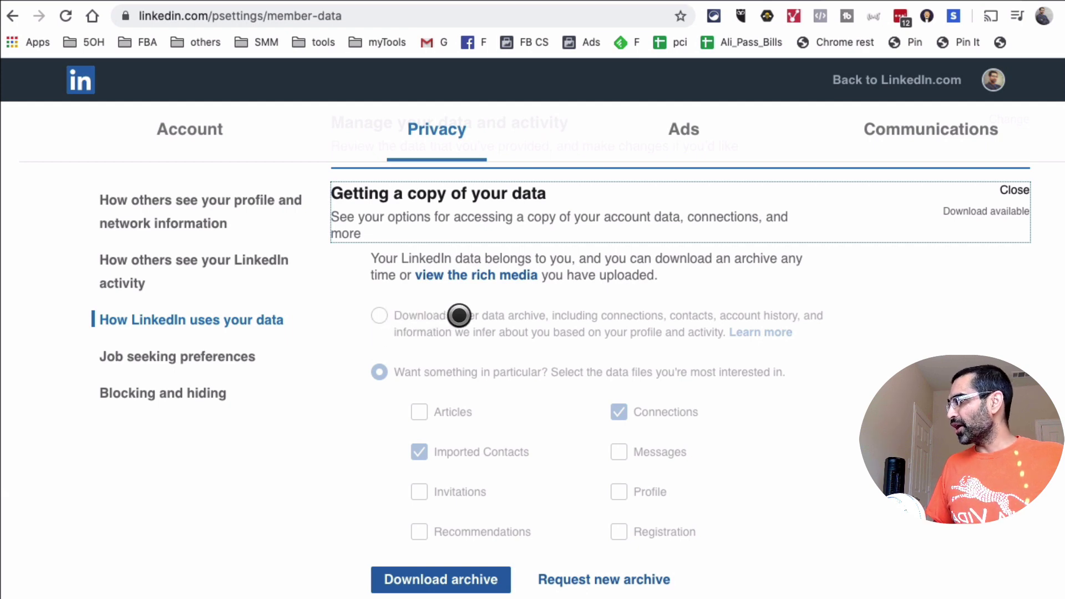
left_click(380, 314)
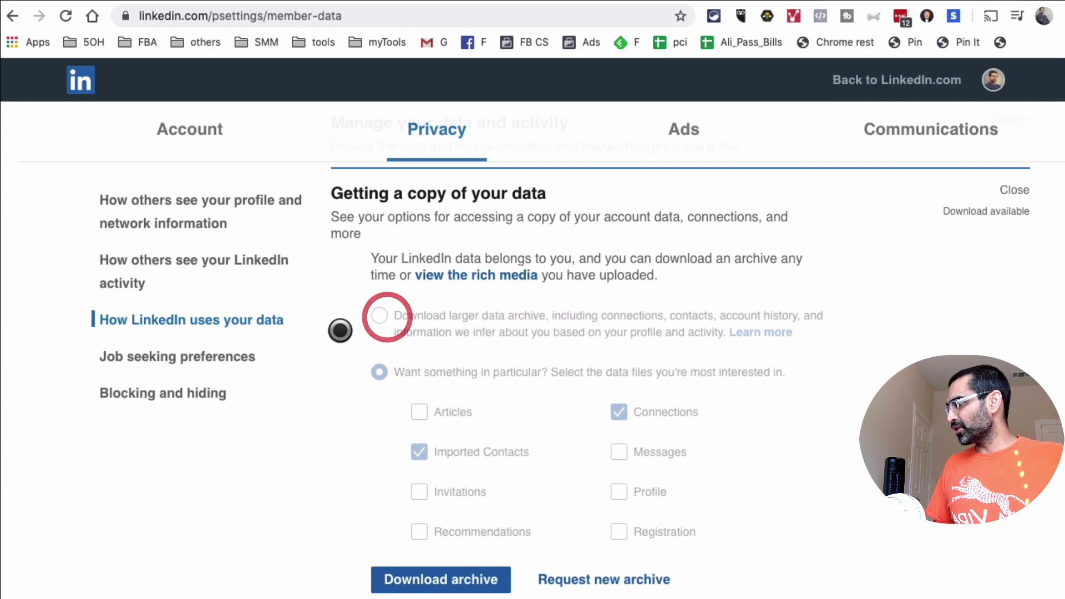
Scroll further down the 'Getting a copy of your data' settings page
scroll(521, 419, "down", 3)
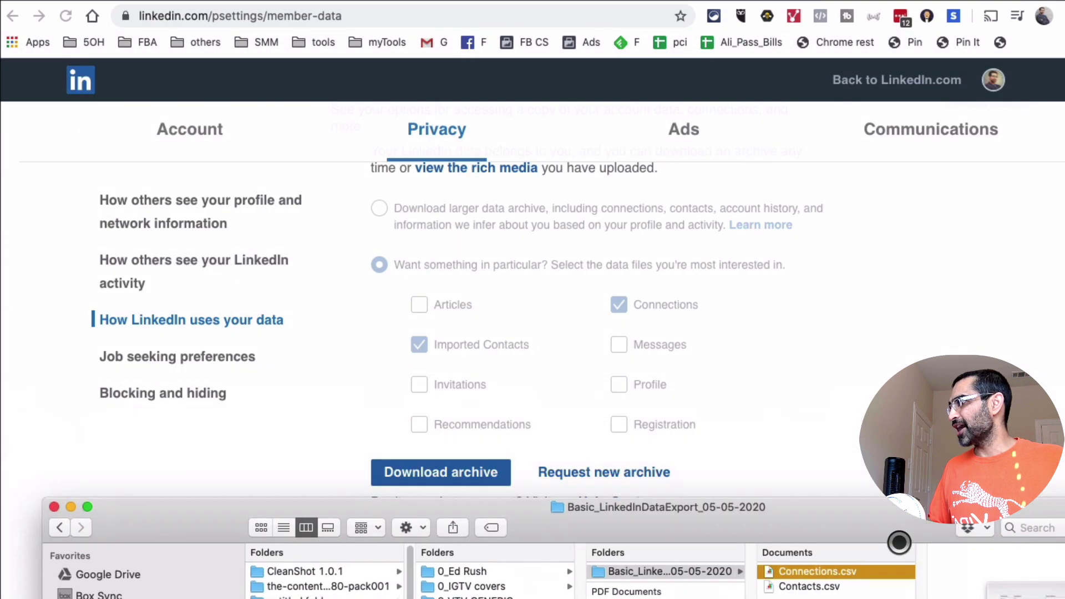
Move the Basic_LinkedInDataExport_05-05-2020 Finder window aside and close it to reveal Connections.csv in Numbers
left_click(859, 482)
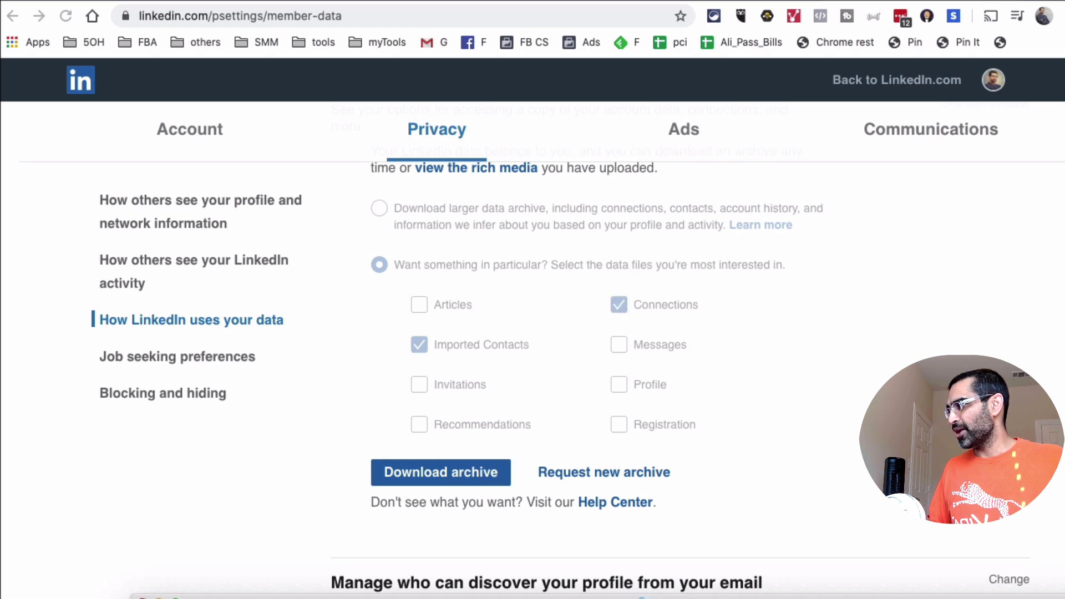
left_click(860, 247)
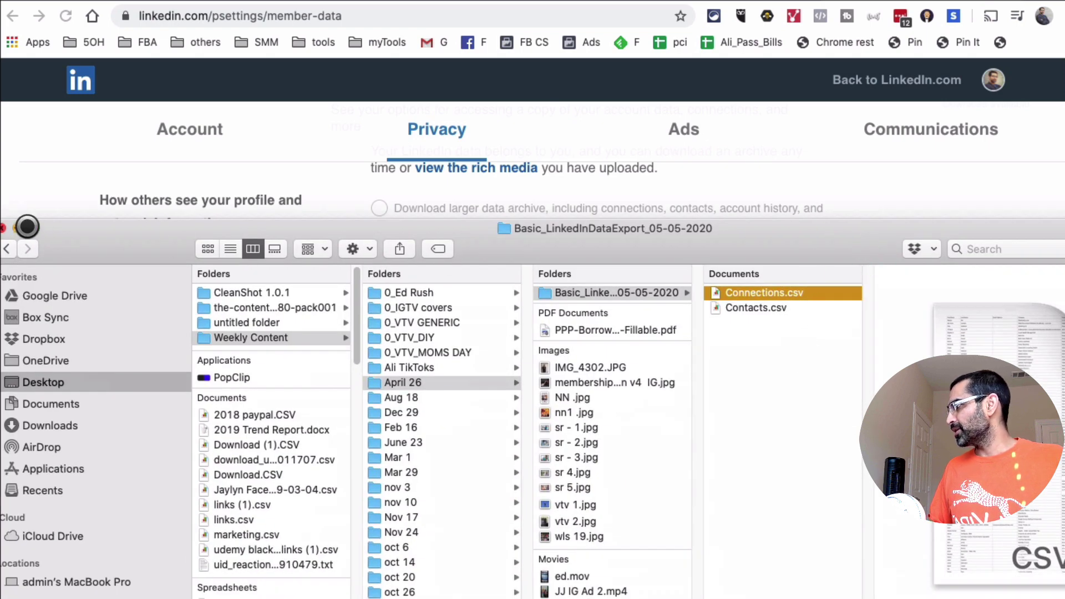
left_click_drag(150, 233, 352, 231)
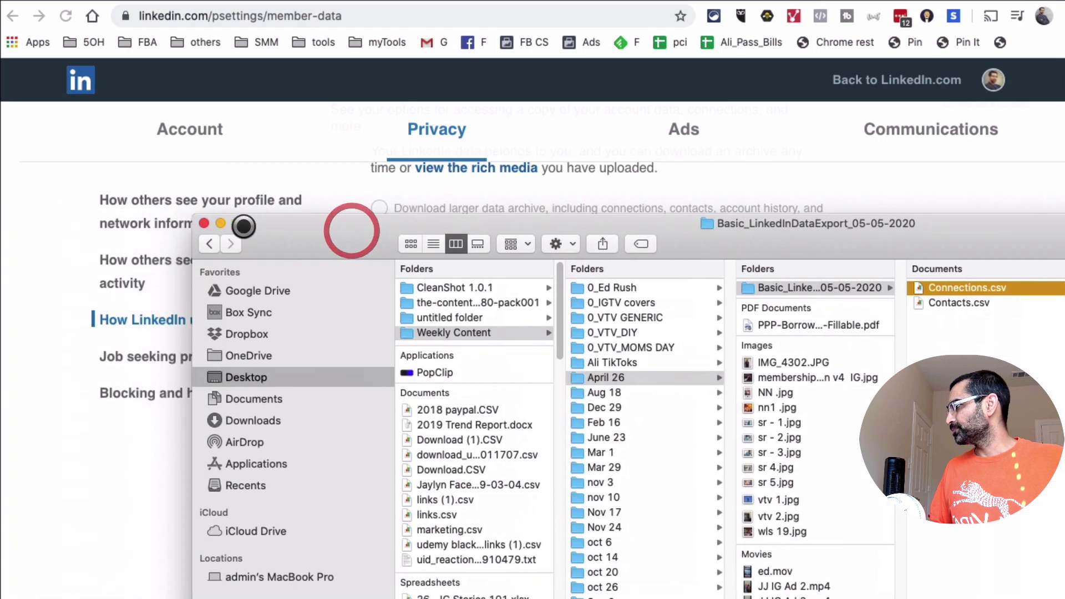
left_click(219, 223)
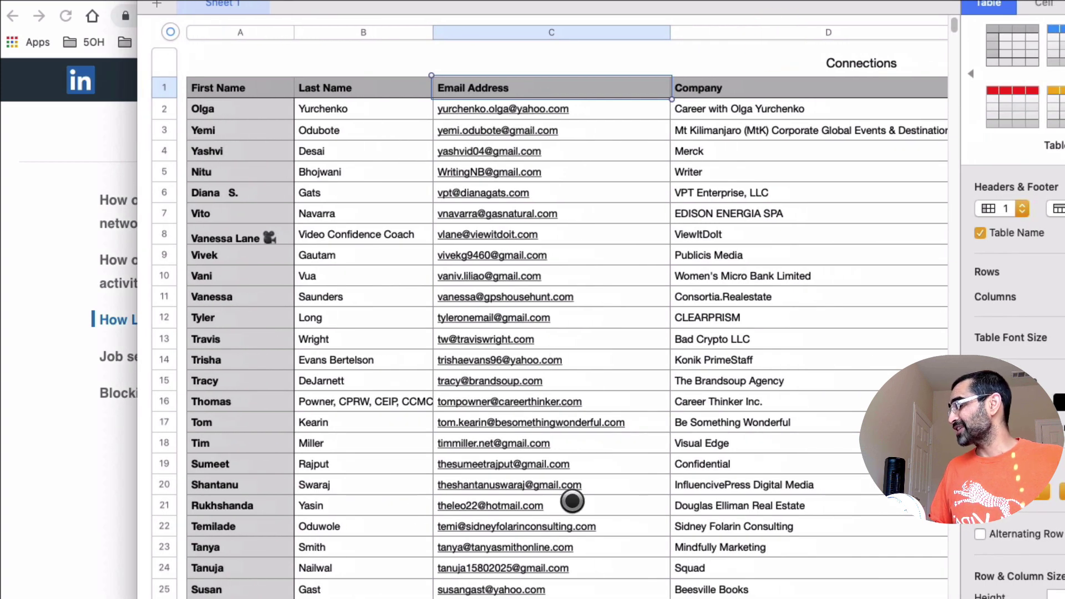
Scroll the Connections table across to Position and Connected On and back, then leave Numbers
scroll(572, 501, "right", 15)
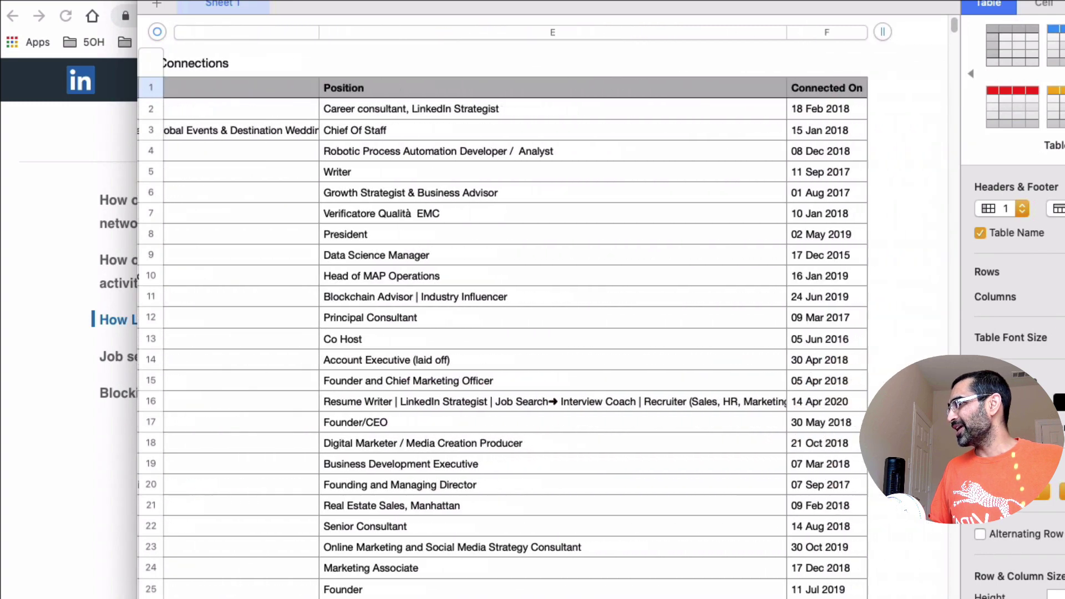
scroll(555, 333, "left", 15)
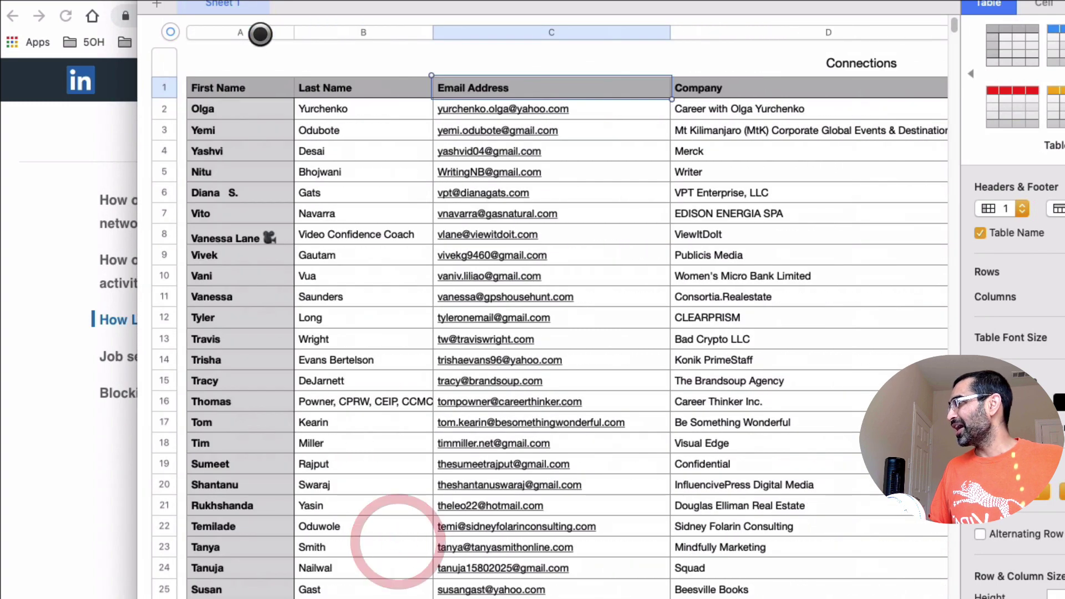
key("super+Tab")
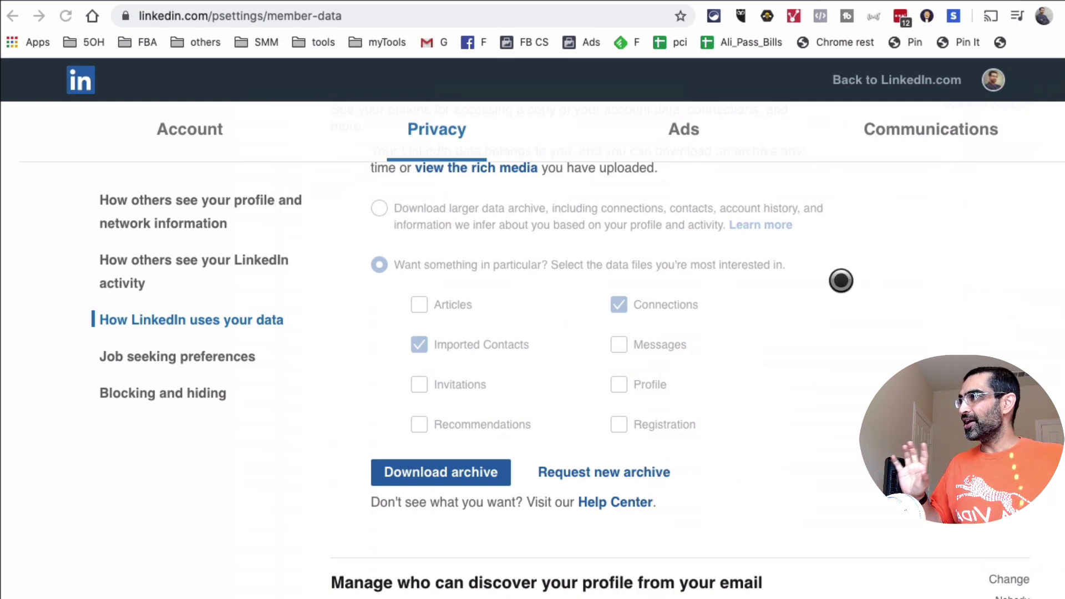
Load skrapp.io in a new tab and scroll through its home page features
key("super+t")
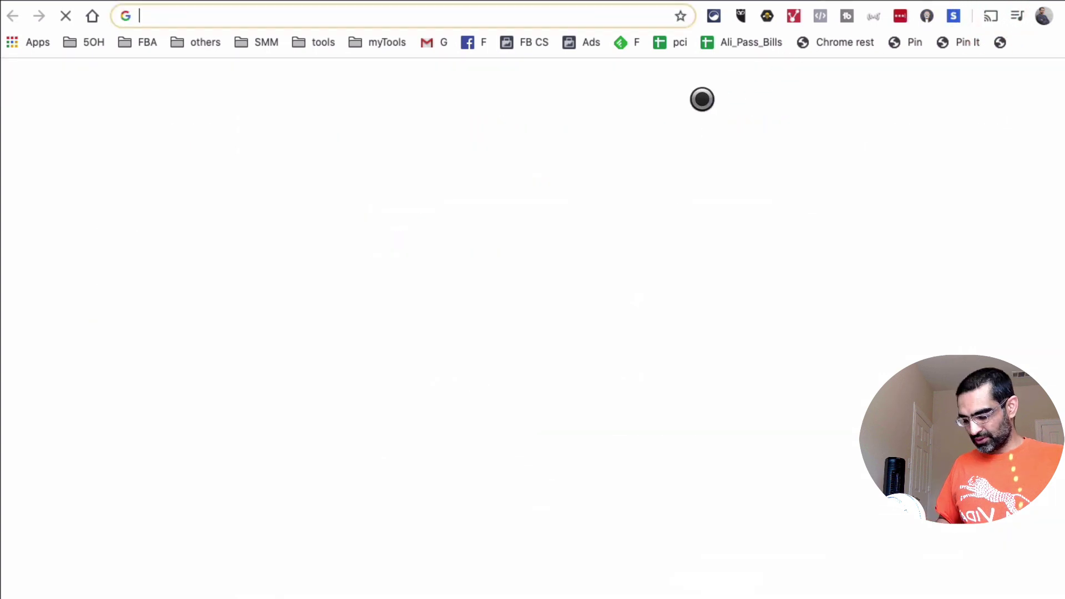
type("sk")
key("Return")
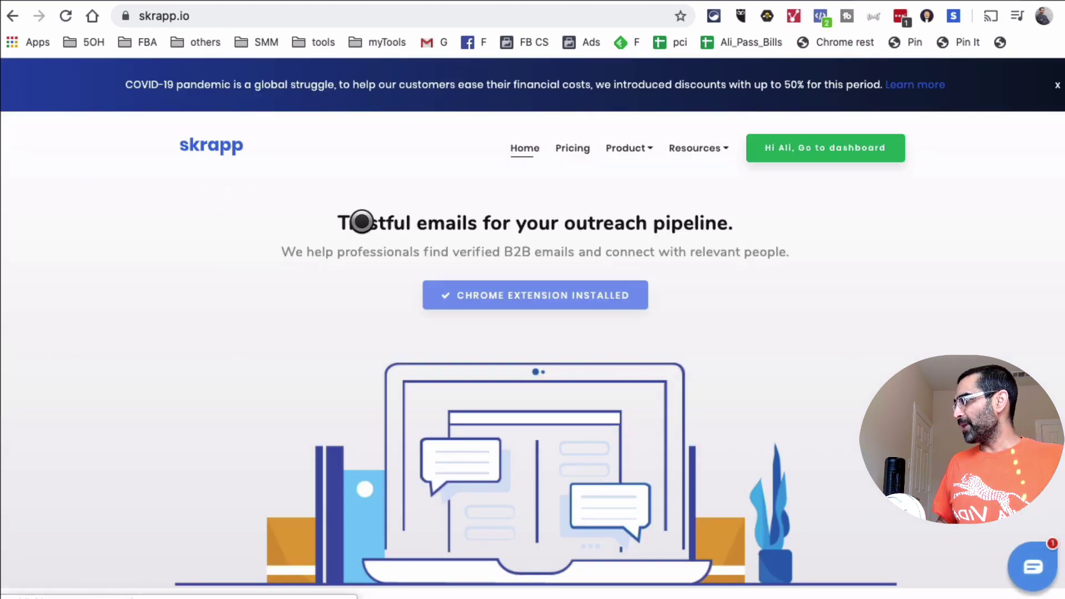
left_click_drag(350, 223, 775, 230)
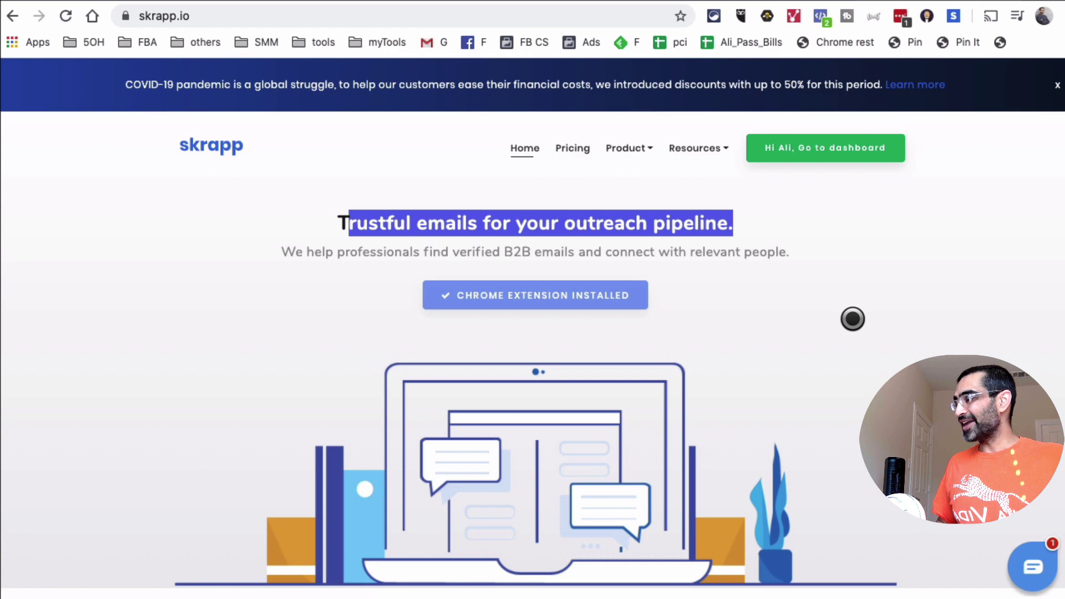
scroll(853, 319, "down", 10)
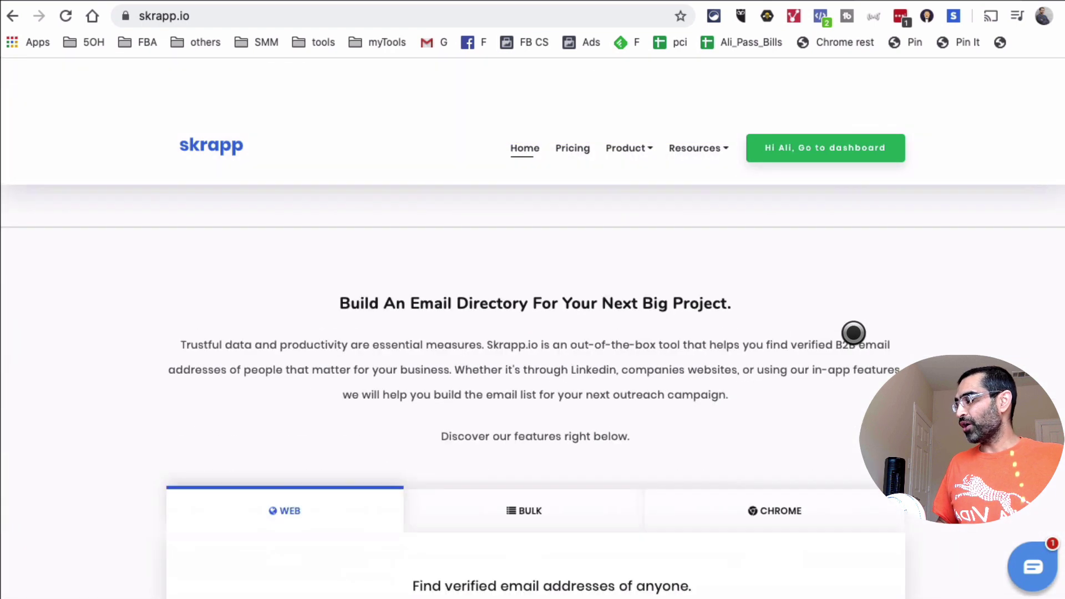
scroll(853, 333, "down", 8)
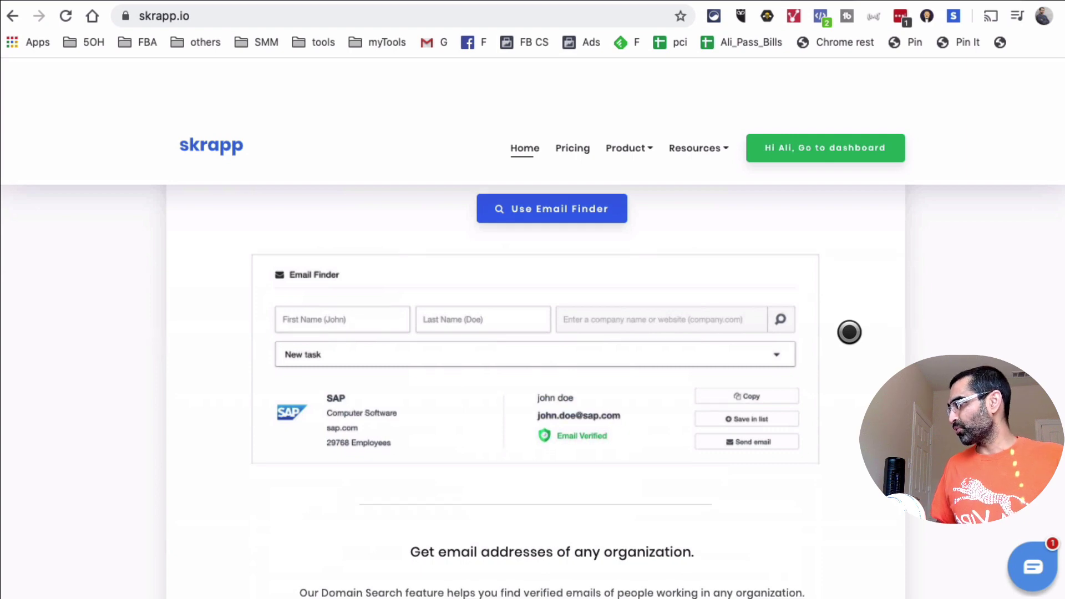
scroll(850, 331, "down", 6)
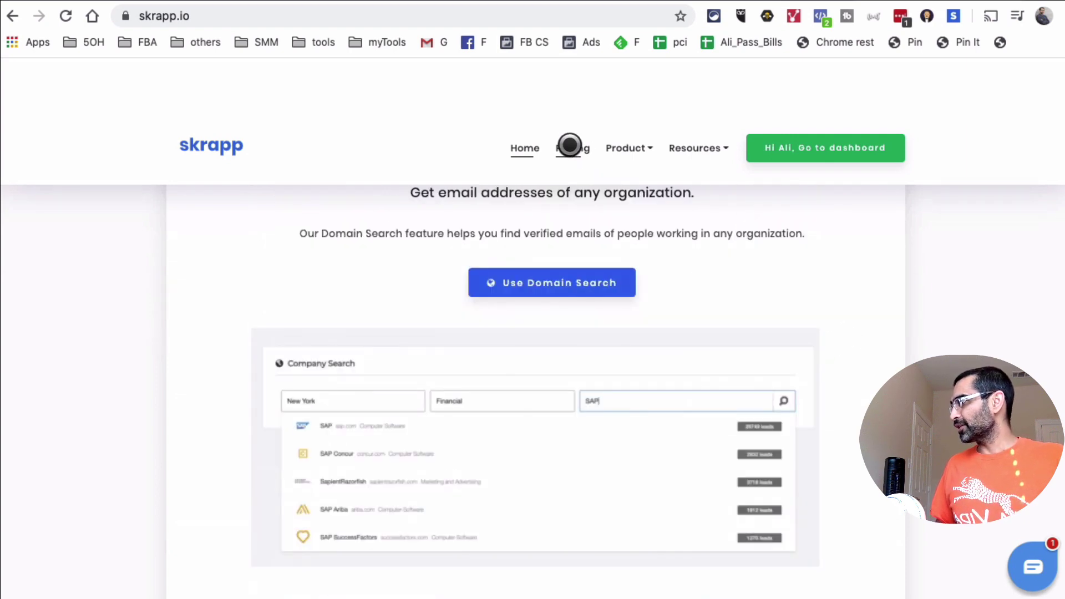
Review Skrapp's Free, Starter ($34), Seeker ($69), Enterprise ($139) and Global monthly plans
left_click(569, 145)
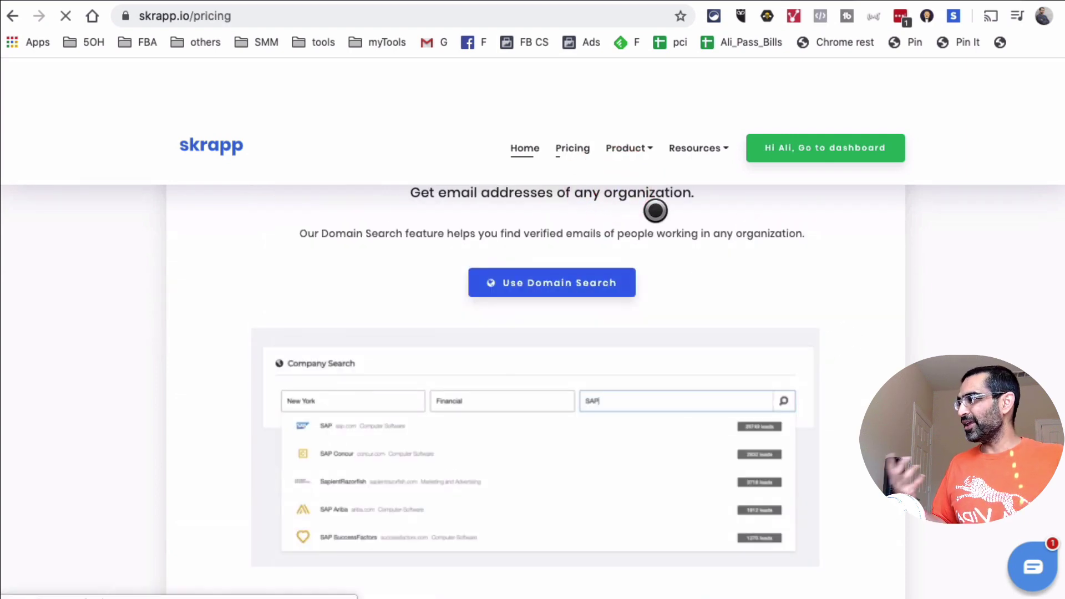
scroll(286, 385, "down", 3)
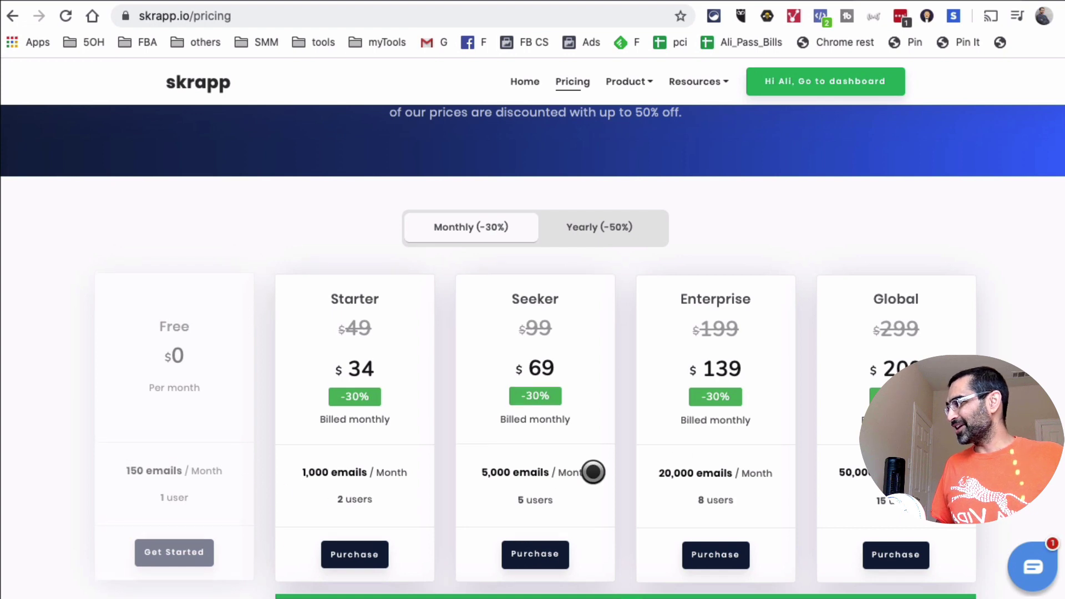
scroll(697, 466, "up", 1)
scroll(430, 415, "down", 2)
scroll(430, 415, "up", 2)
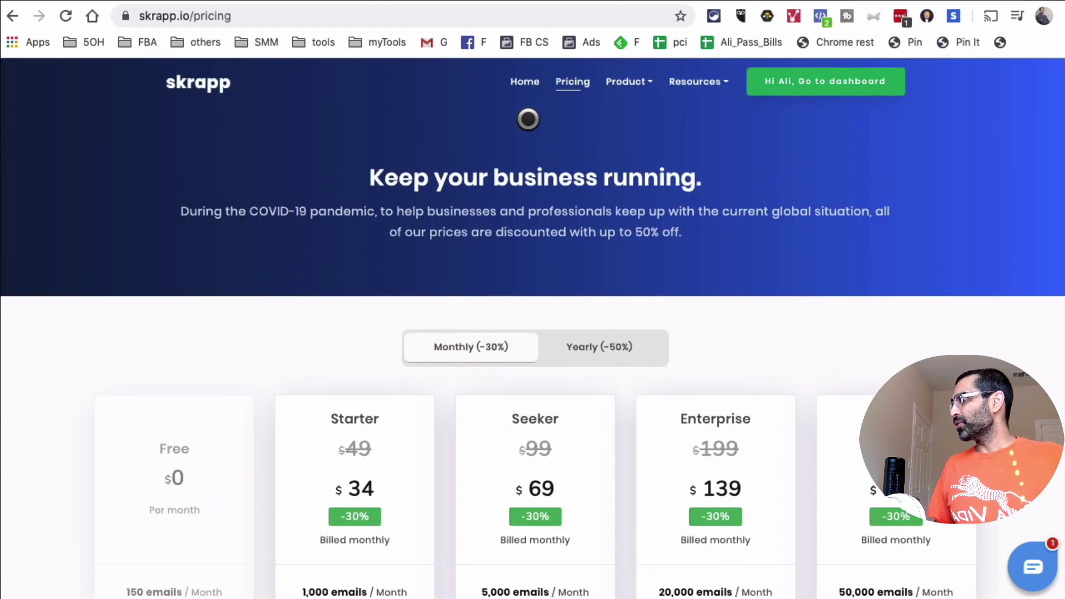
Return to the skrapp.io home page and check the Skrapp Chrome extension listing shows it installed
left_click(522, 90)
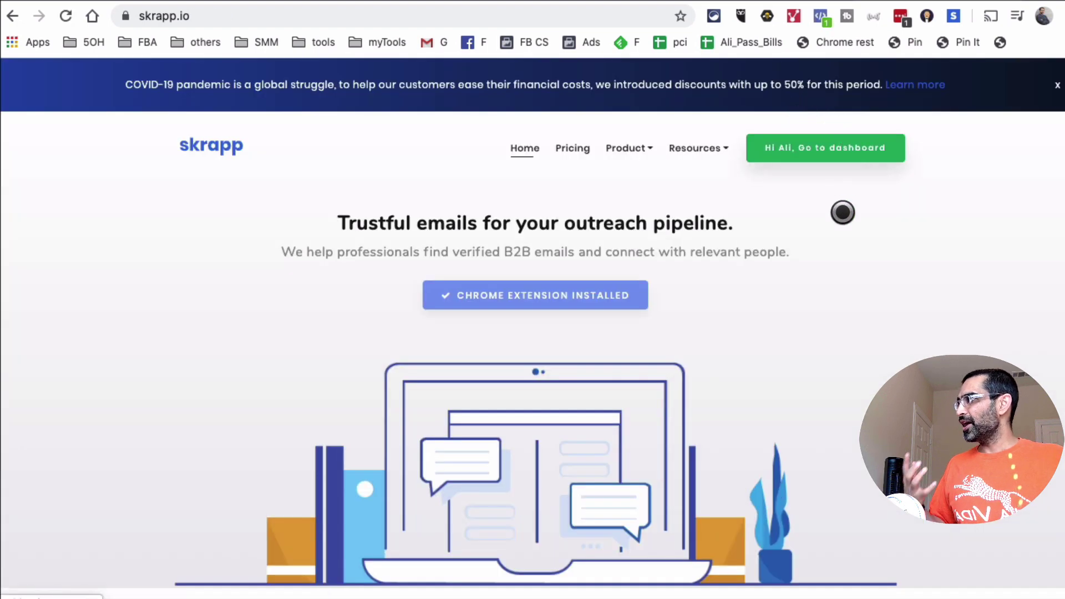
scroll(851, 317, "down", 1)
scroll(852, 317, "down", 20)
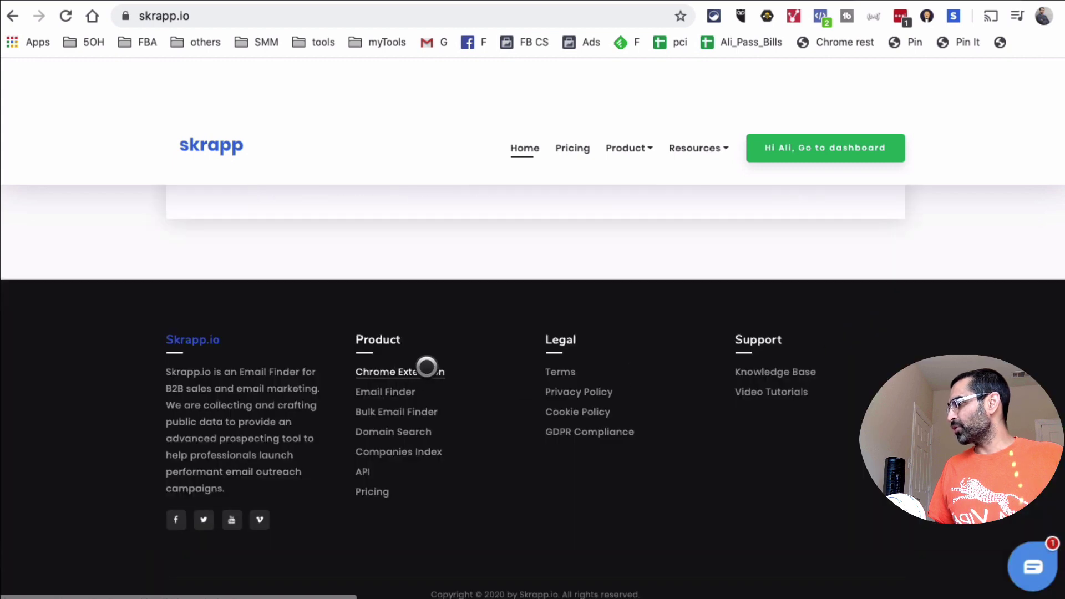
left_click(424, 371)
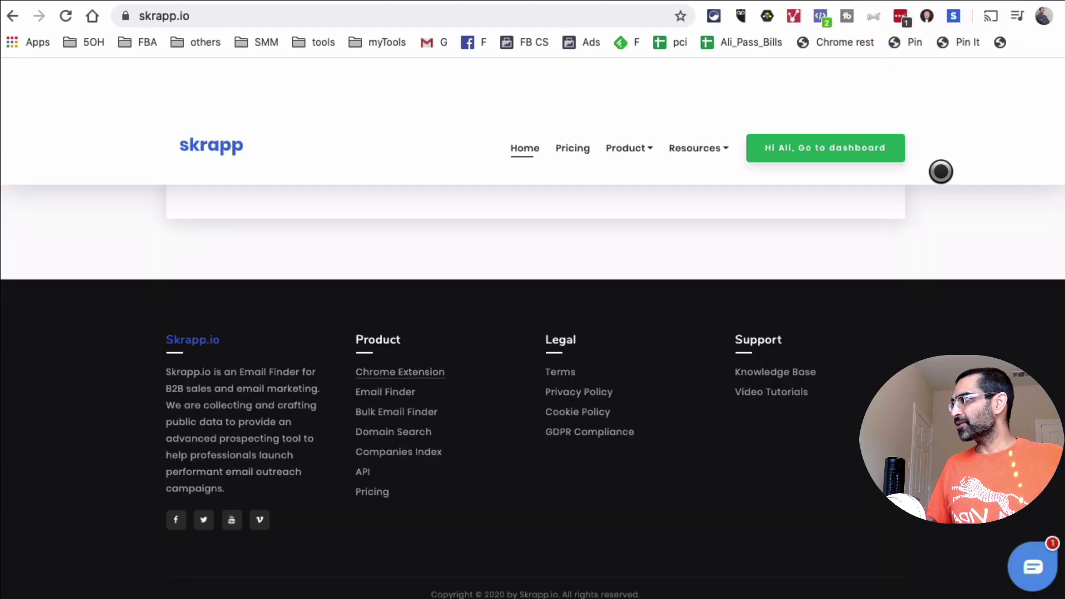
scroll(915, 222, "up", 15)
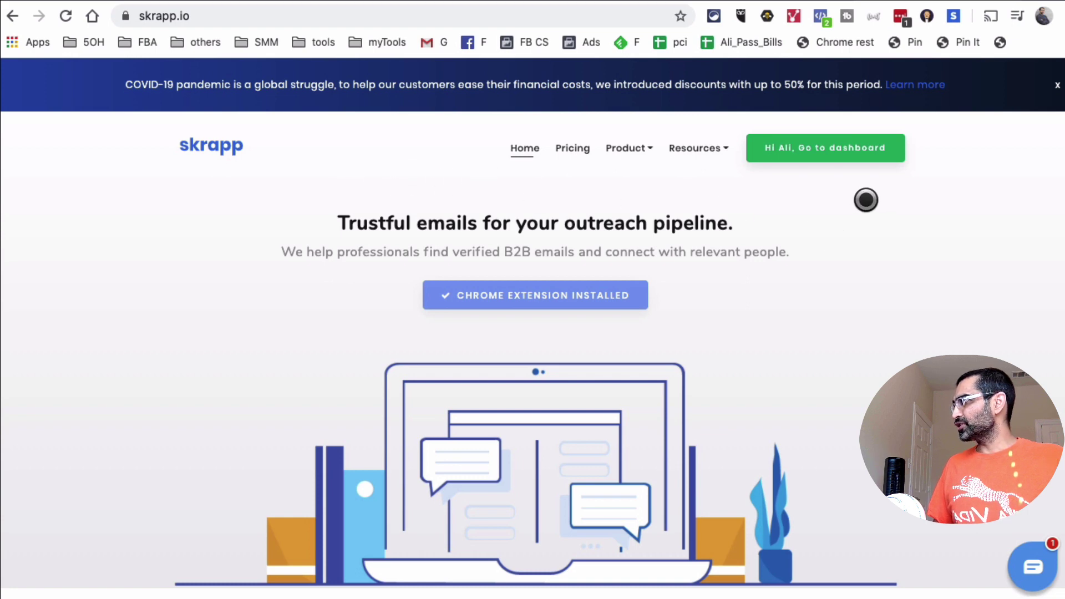
Open the Skrapp dashboard and view the CEO_Dallas lead list, cancelling a new list
left_click(832, 156)
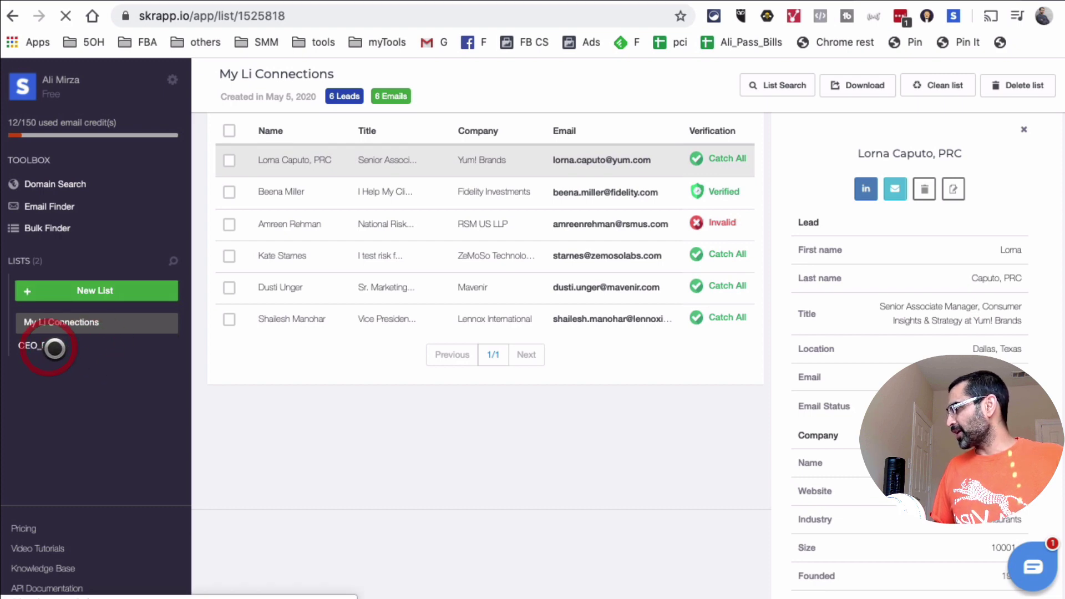
left_click(51, 346)
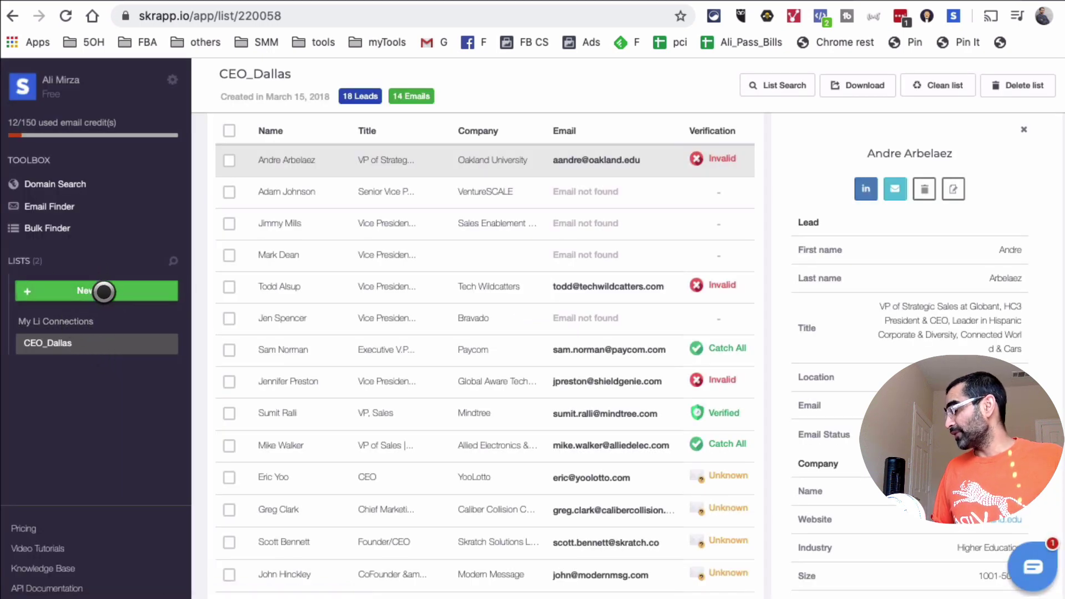
left_click(101, 289)
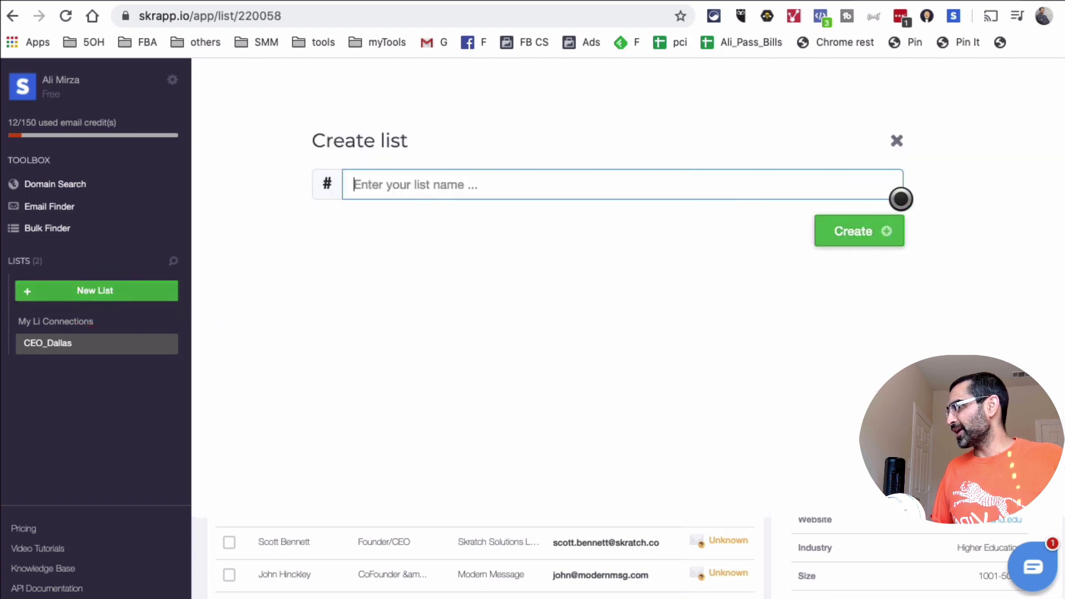
left_click(900, 138)
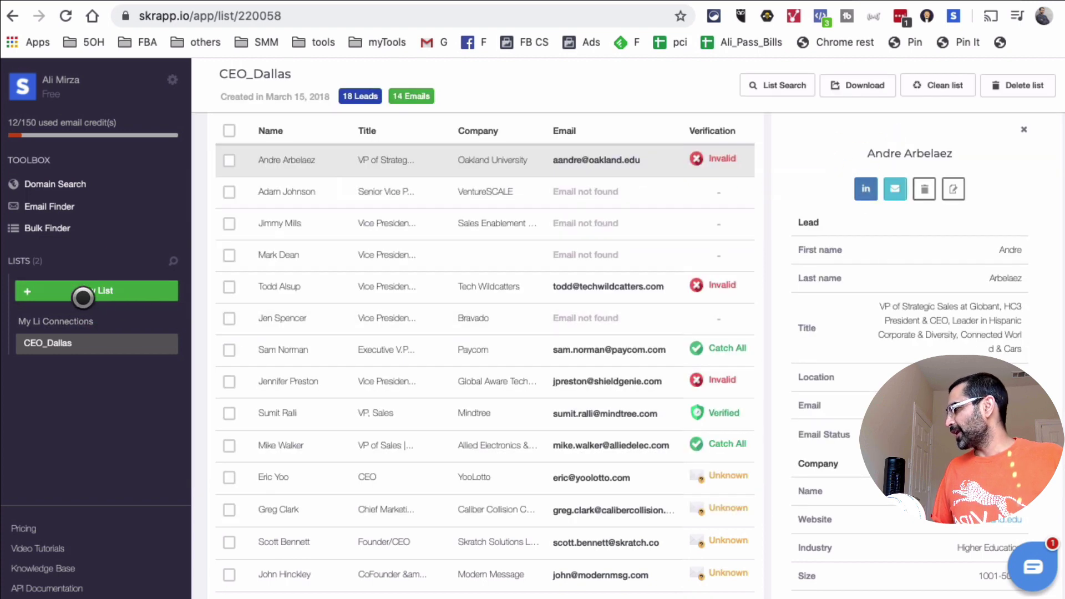
View the My Li Connections list of 6 verified leads
left_click(83, 318)
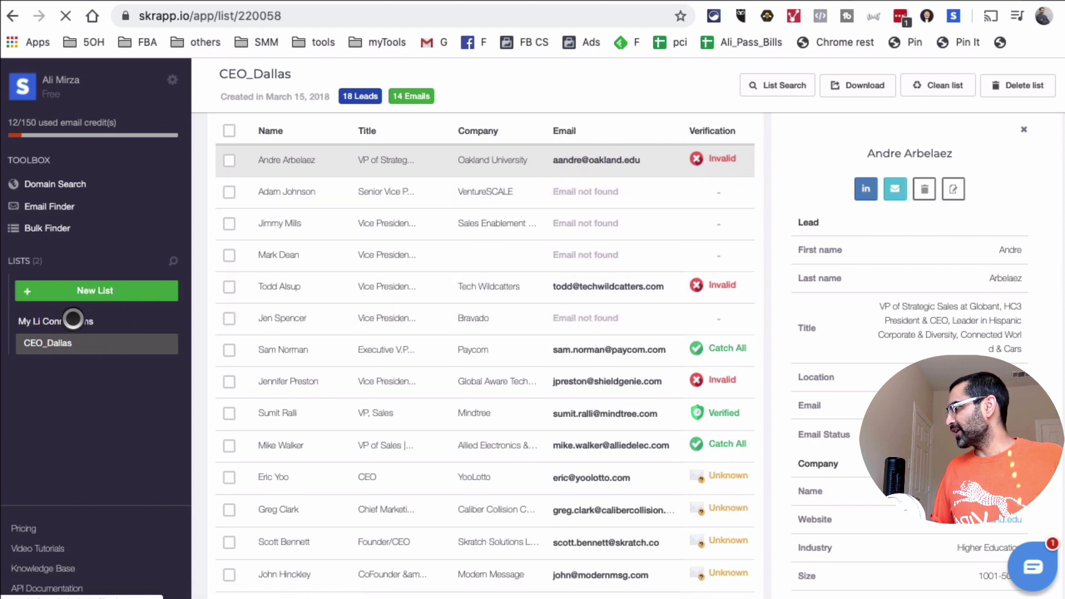
left_click(75, 319)
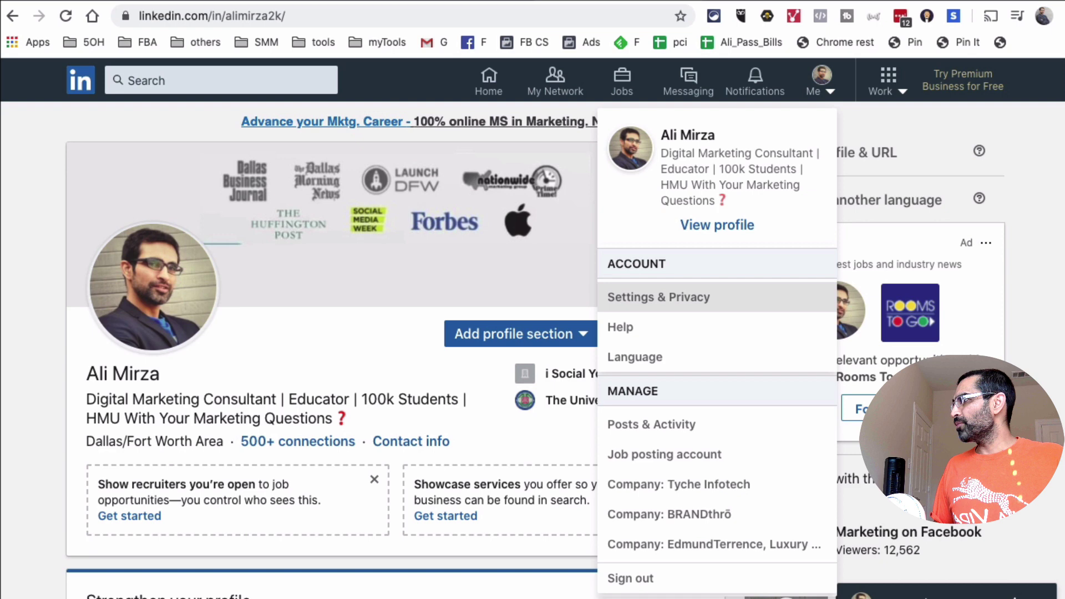
left_click(747, 132)
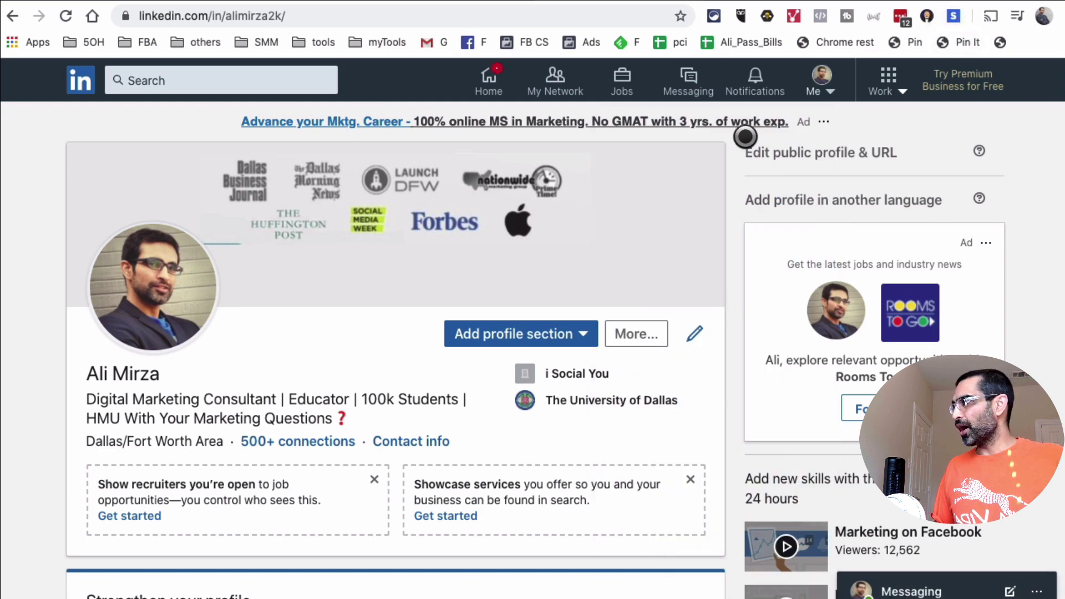
Open My Network and list all 8,537 connections, sorted by recently added
left_click(569, 84)
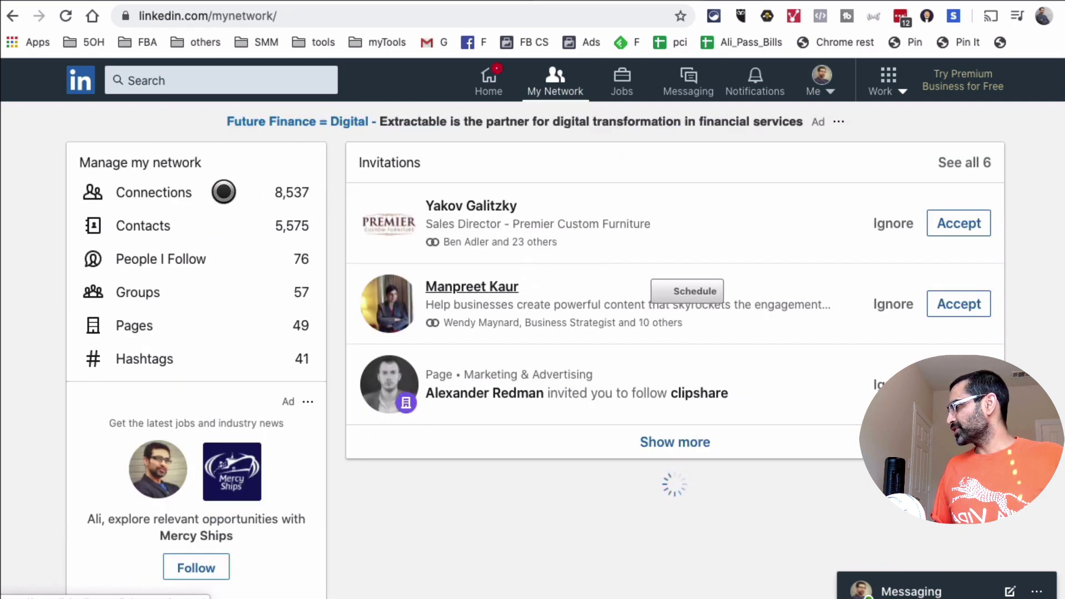
left_click(167, 197)
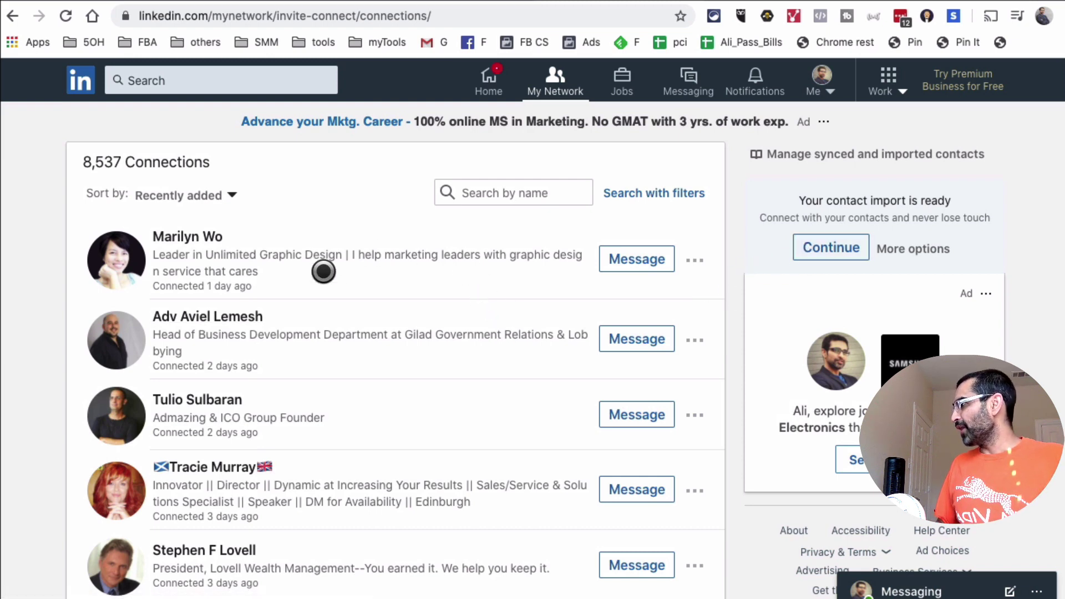
Turn the connections into a 1st-degree people search and move to results page 2
left_click(647, 194)
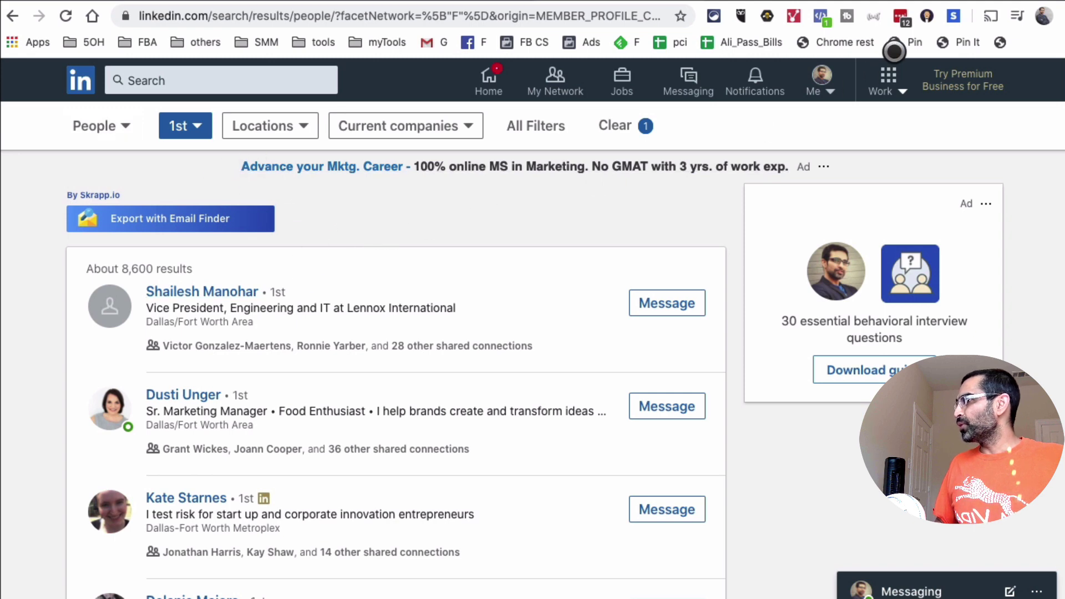
scroll(364, 226, "down", 1)
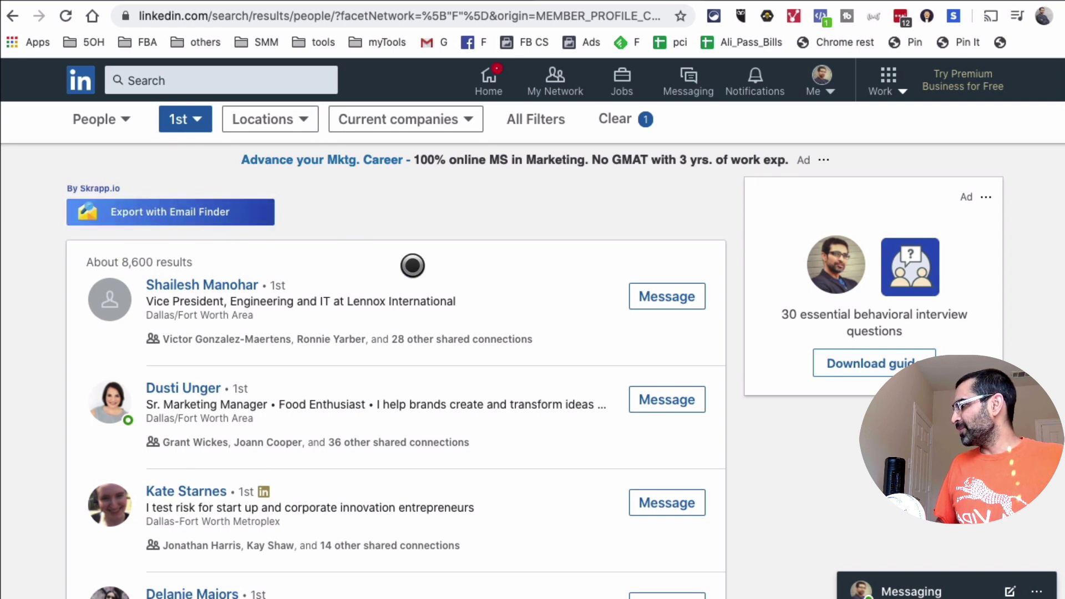
scroll(486, 288, "down", 4)
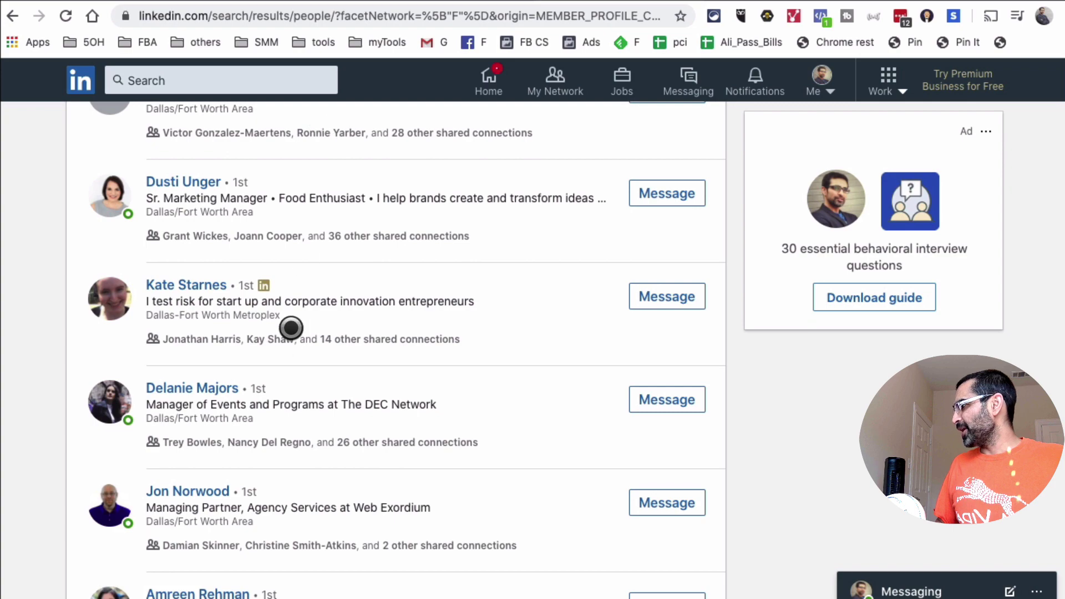
scroll(291, 325, "down", 8)
scroll(314, 370, "down", 10)
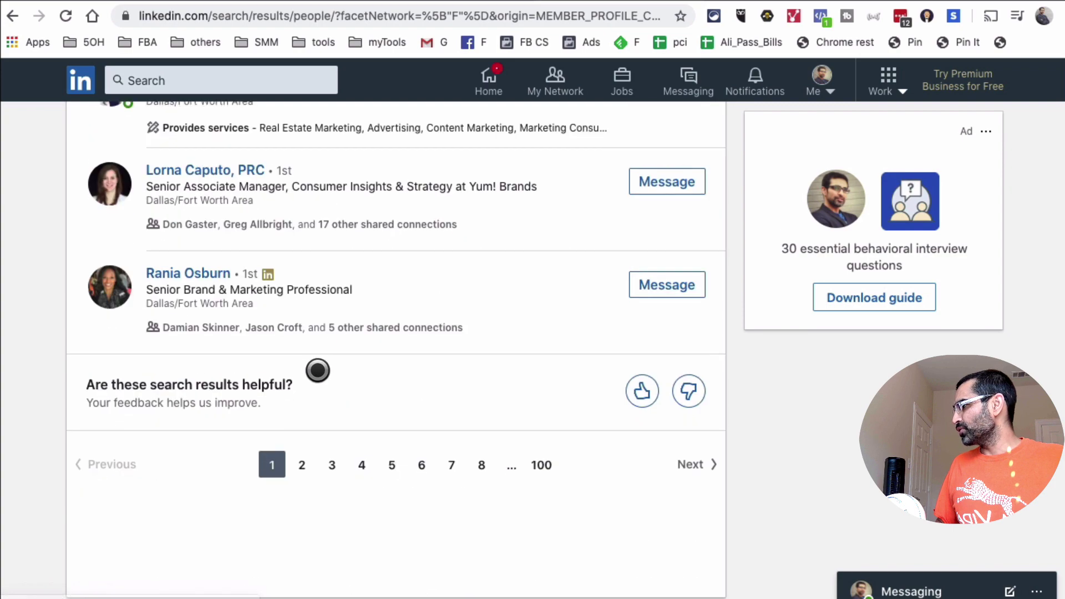
scroll(328, 423, "up", 1)
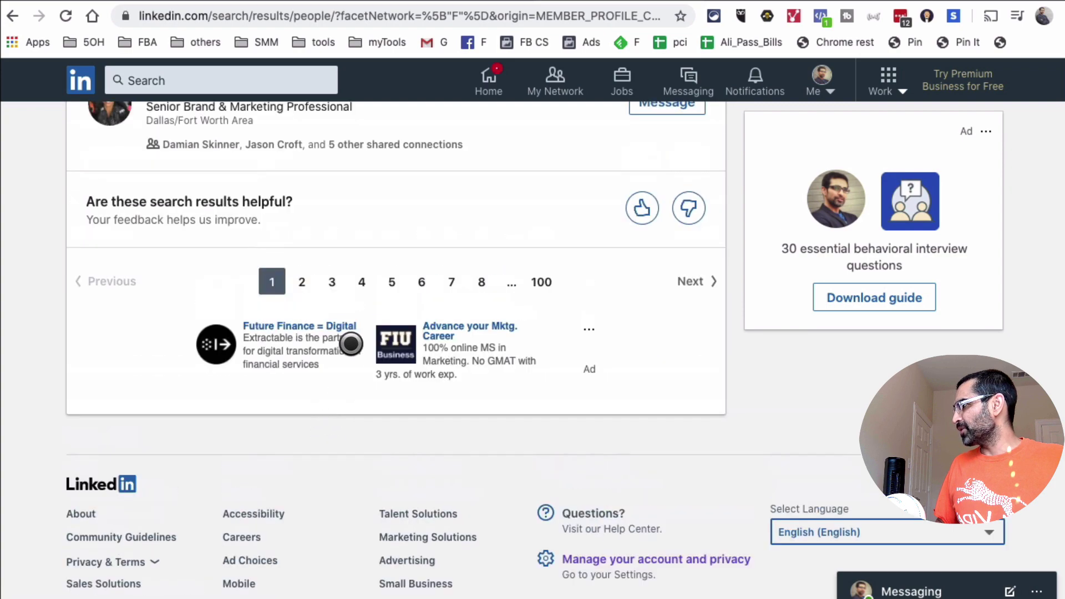
left_click(304, 279)
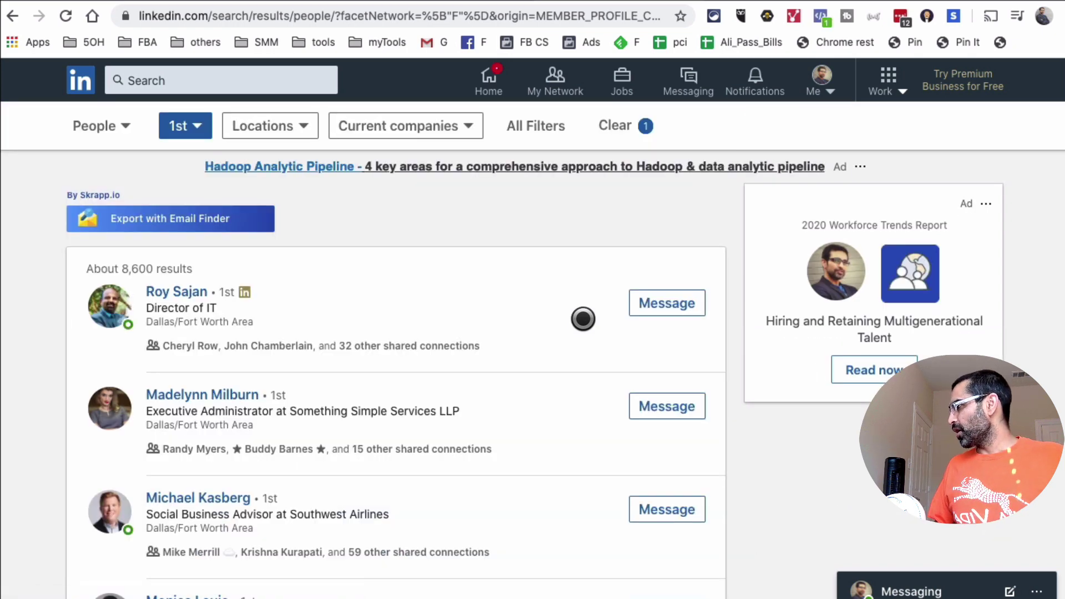
Run Email Finder on page 2 into My Li Connections, saving only leads with found emails
left_click(199, 219)
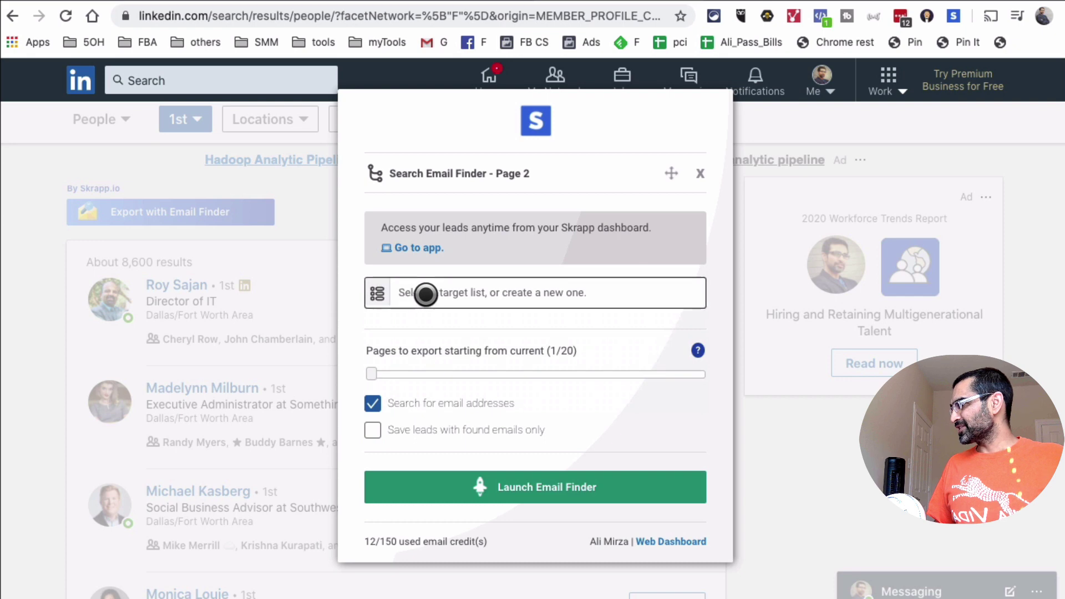
left_click(501, 294)
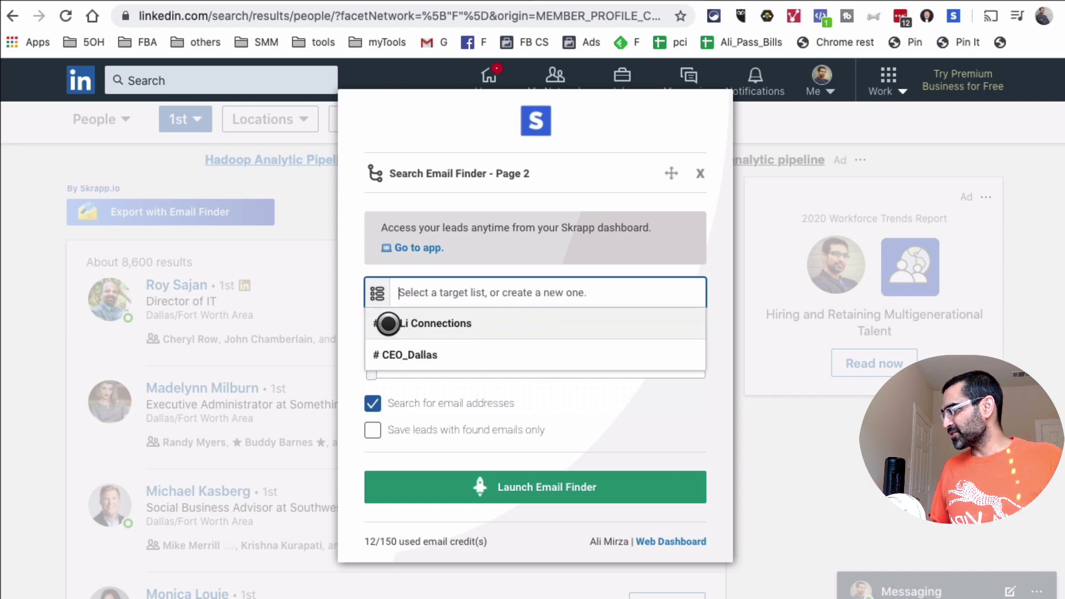
left_click(443, 323)
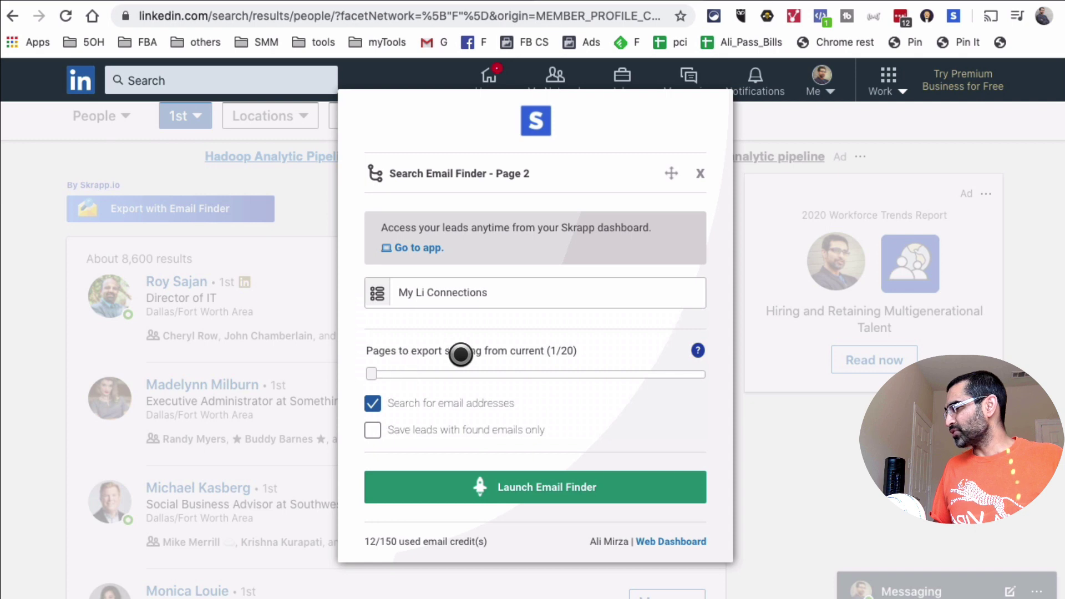
left_click_drag(372, 374, 435, 373)
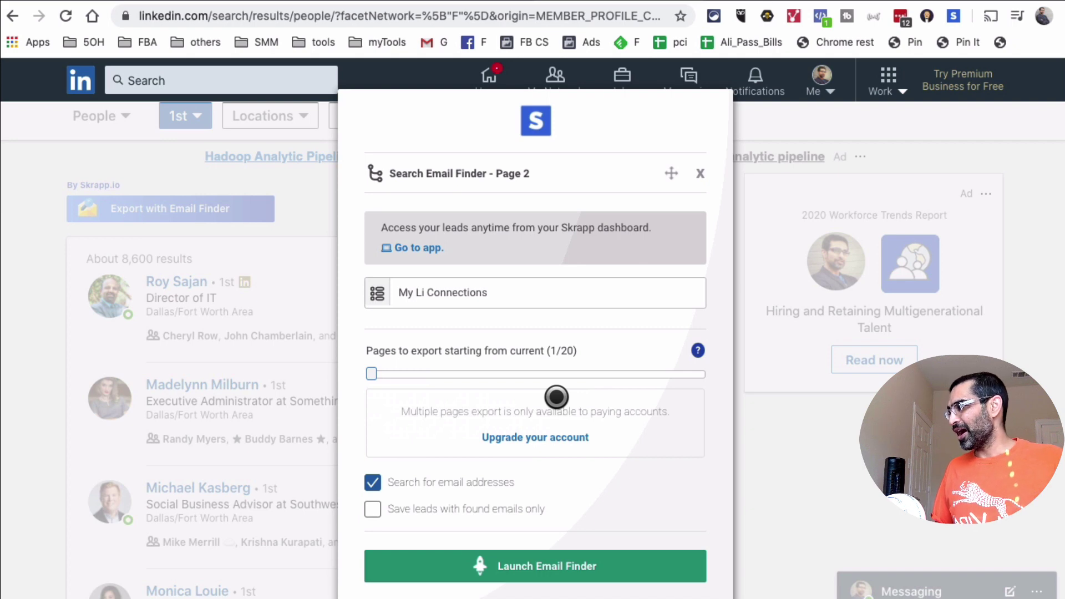
left_click(375, 373)
scroll(528, 482, "down", 2)
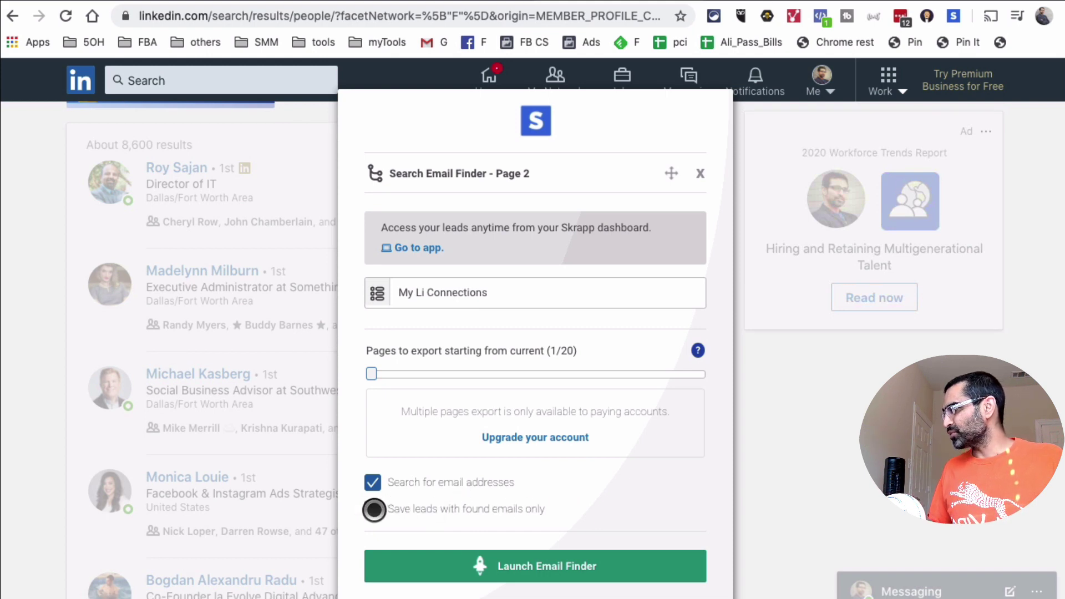
left_click(373, 509)
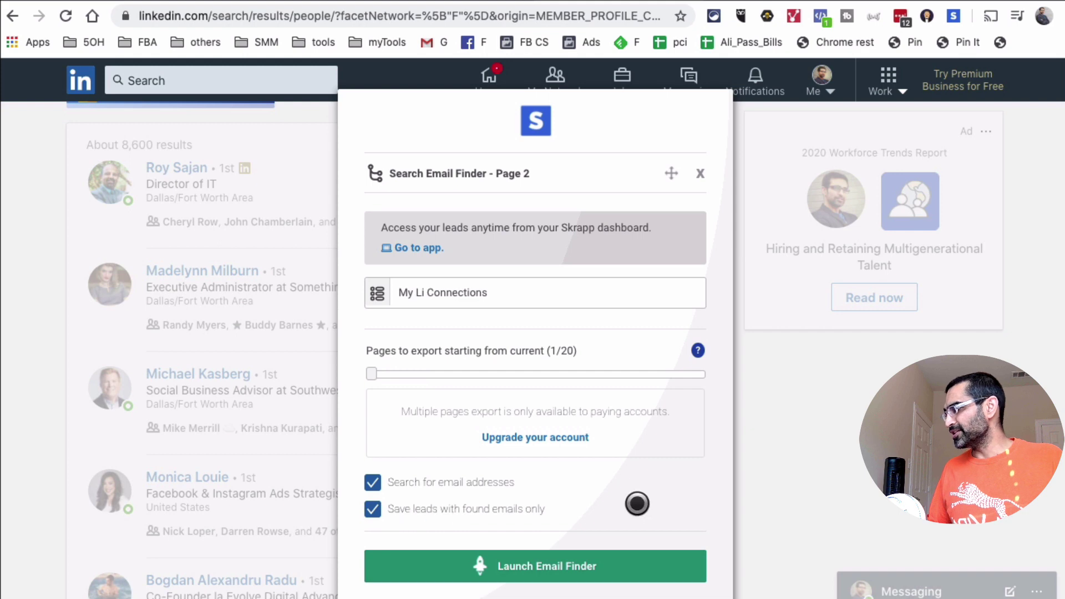
scroll(633, 503, "down", 1)
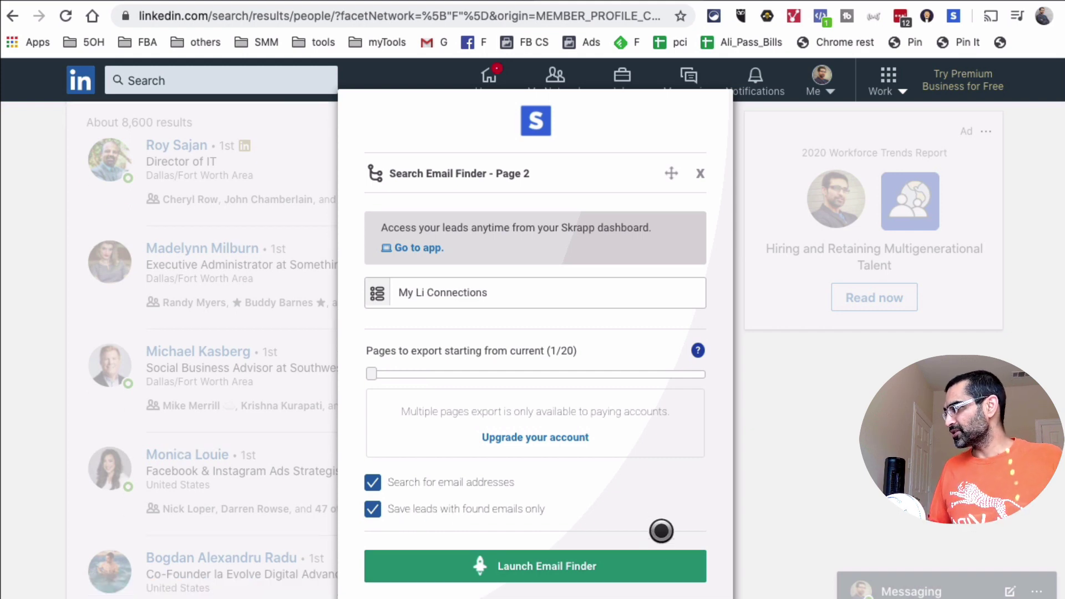
left_click(537, 566)
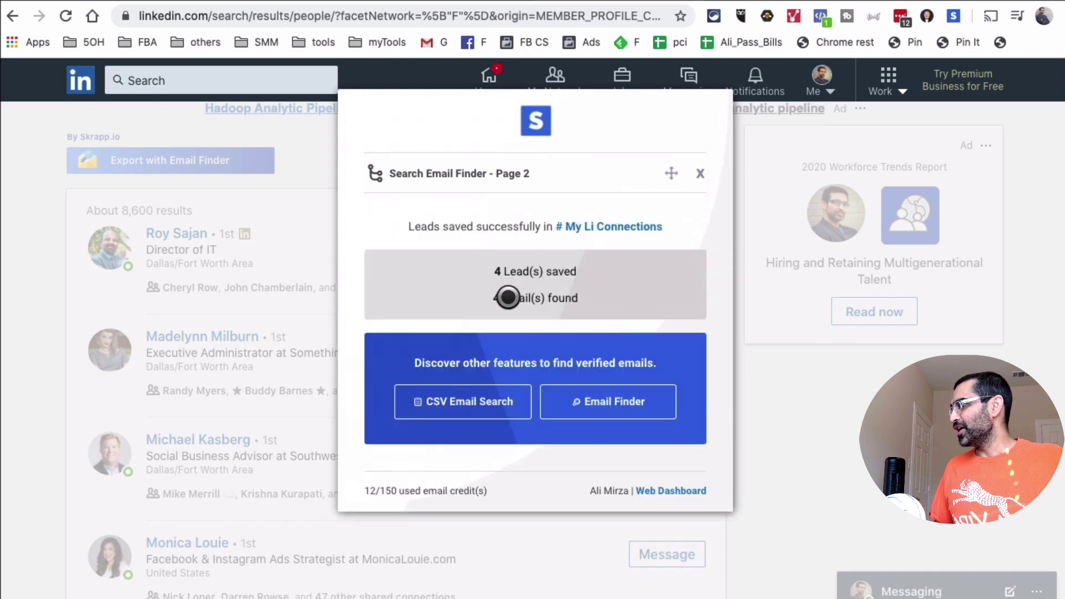
Highlight the 10 leads and 10 emails saved, then open the My Li Connections list in Skrapp
left_click_drag(494, 297, 583, 298)
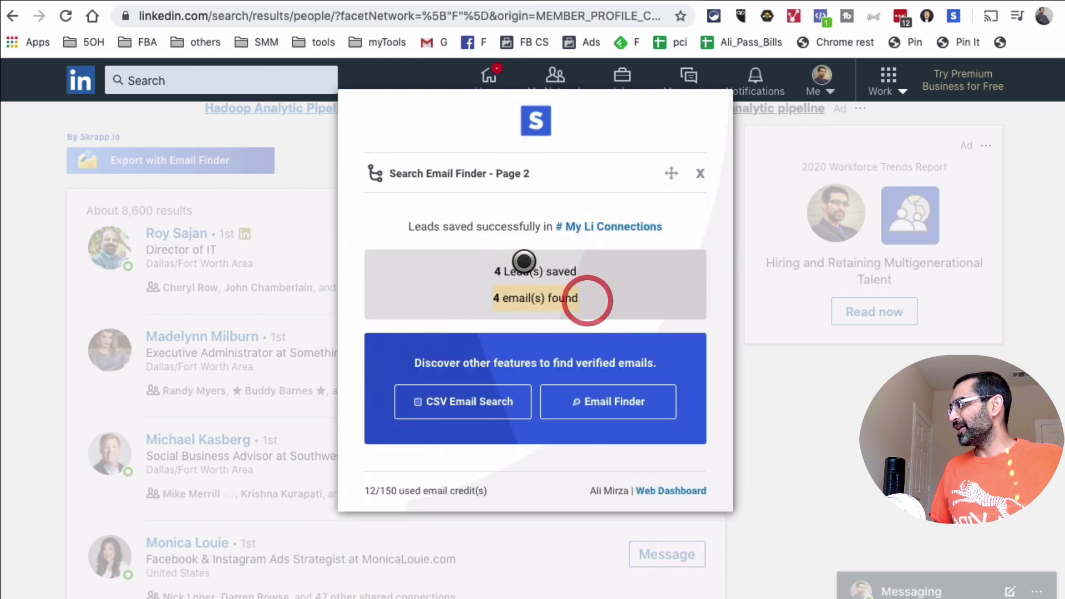
left_click_drag(487, 265, 591, 292)
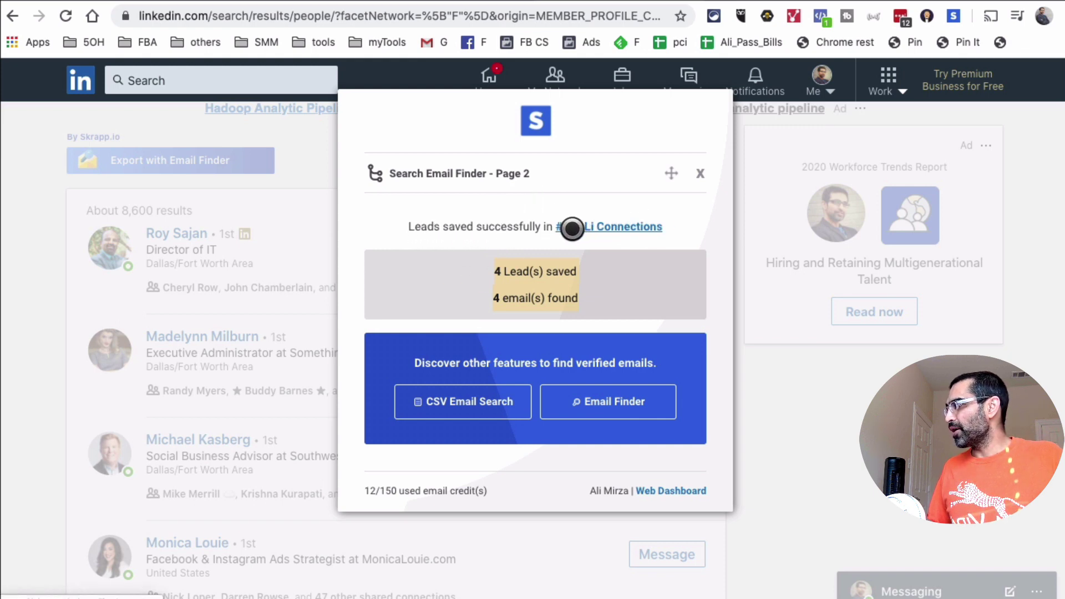
left_click(617, 227)
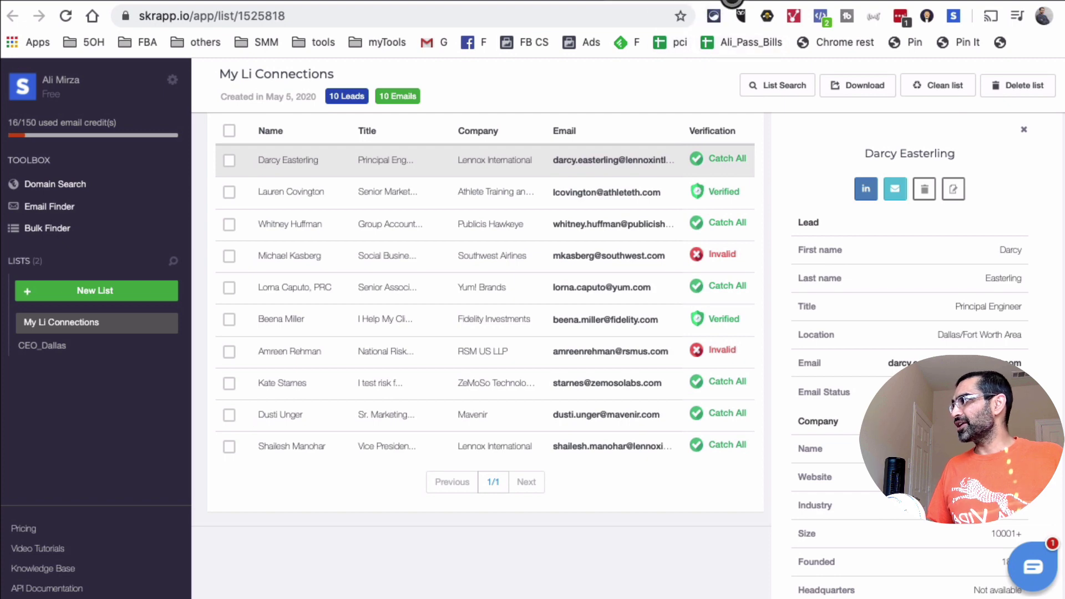
Back on LinkedIn, run a people search for 'vp of marketing', correcting the 'vo' typo
left_click(602, 3)
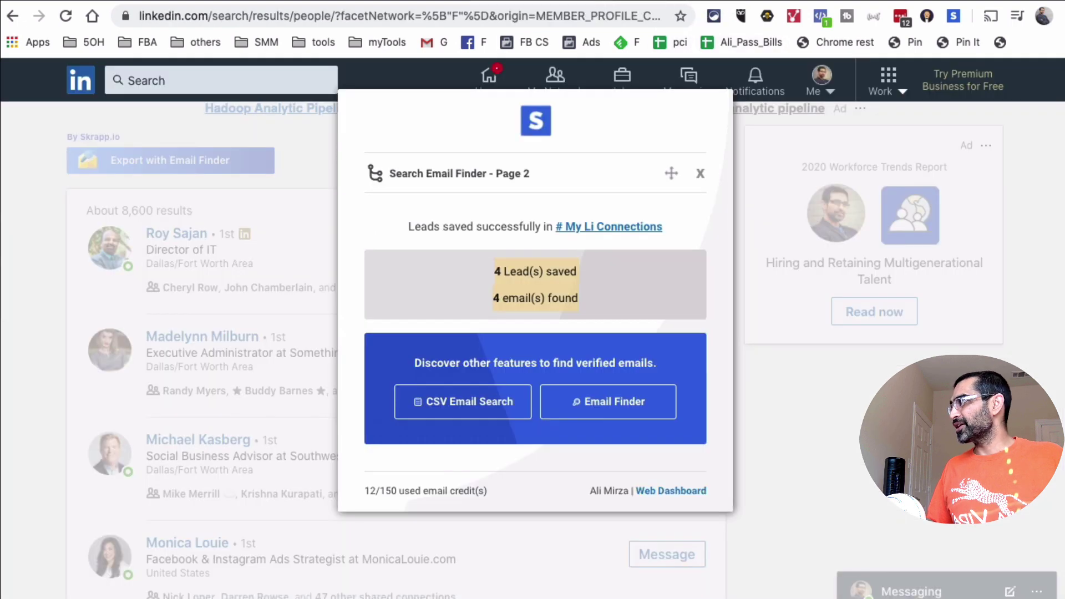
left_click(701, 173)
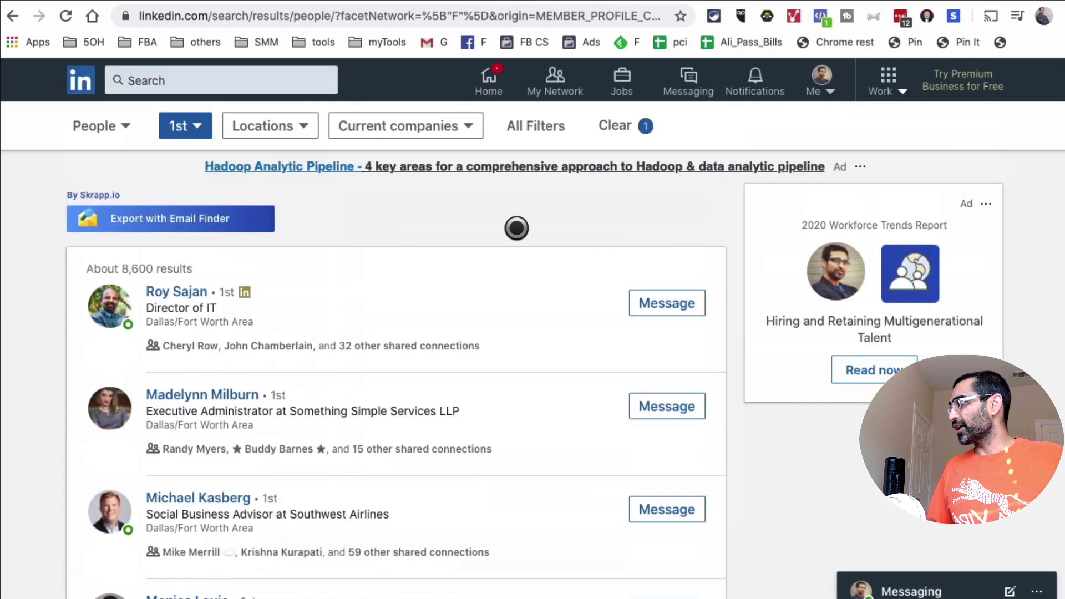
left_click(301, 81)
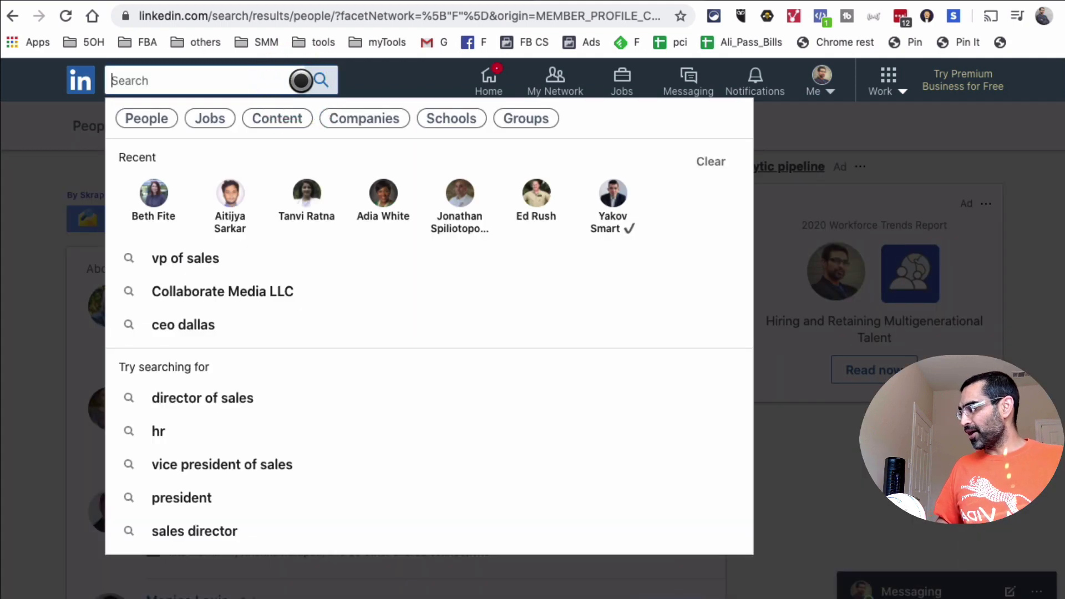
type("vo of marketing")
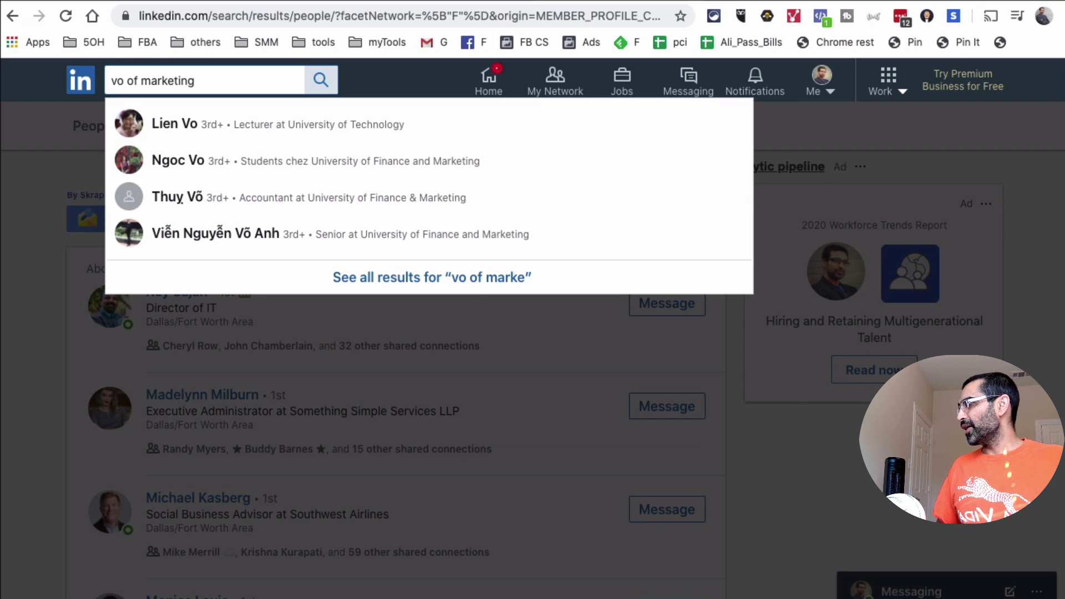
key("Return")
left_click(143, 79)
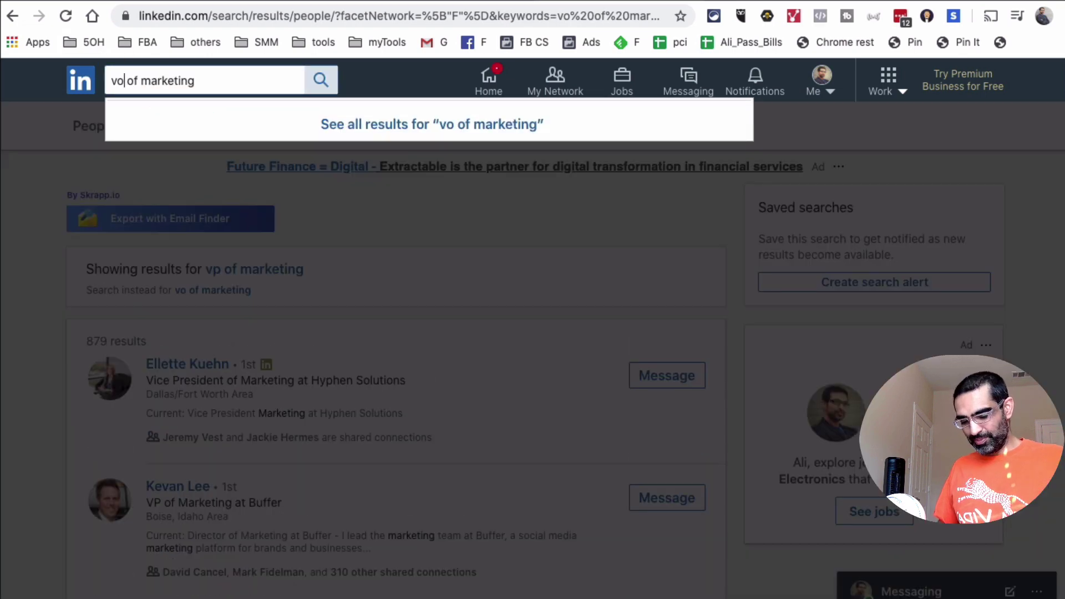
key("Return")
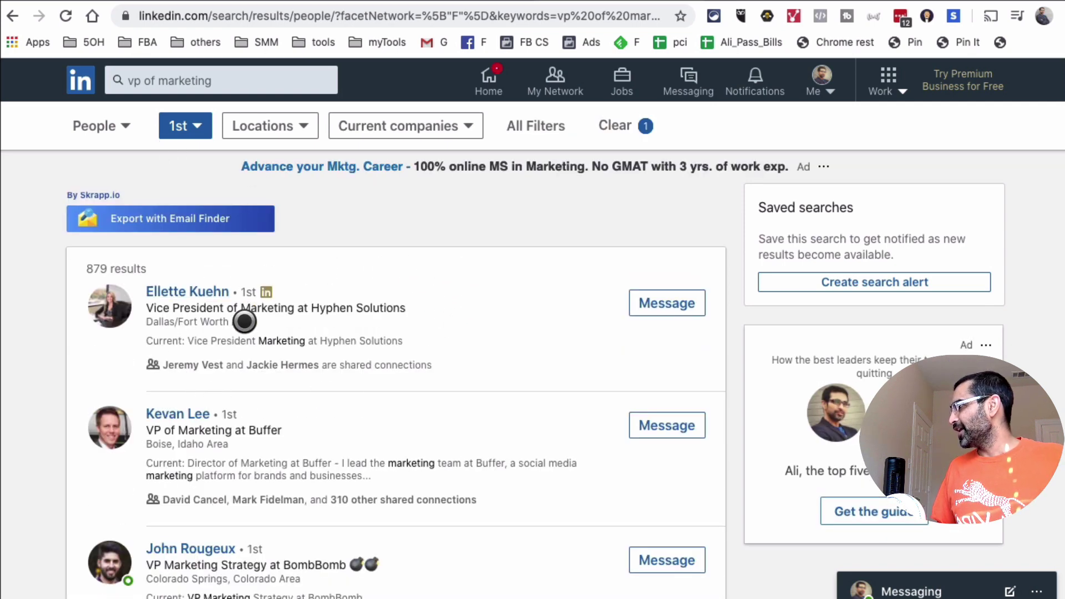
Filter the results to 2nd-degree connections only, excluding 1st-degree
scroll(252, 330, "down", 1)
scroll(333, 183, "up", 1)
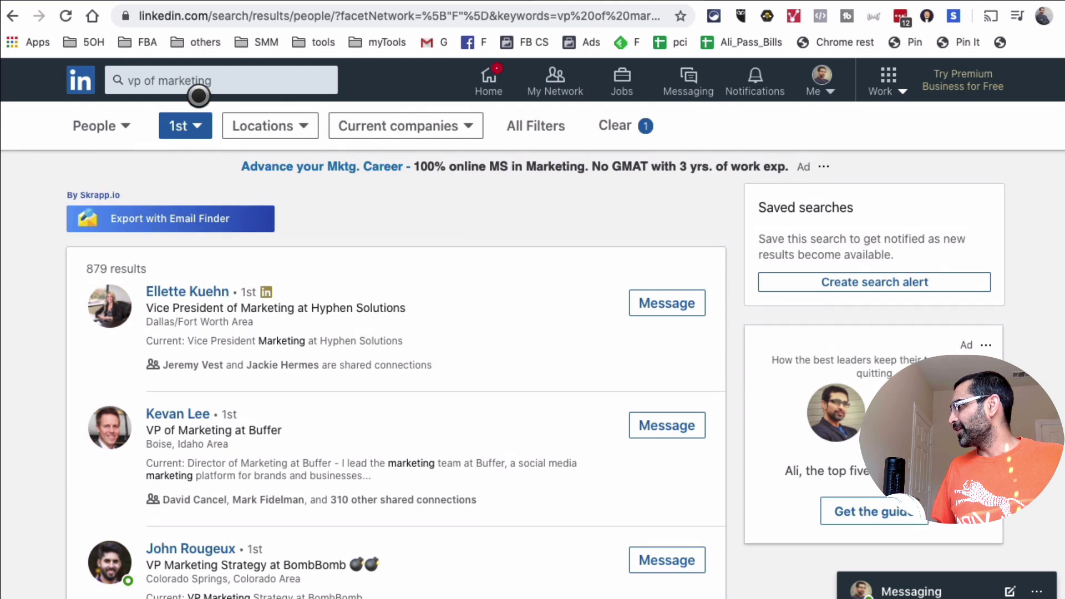
left_click(182, 125)
left_click(188, 194)
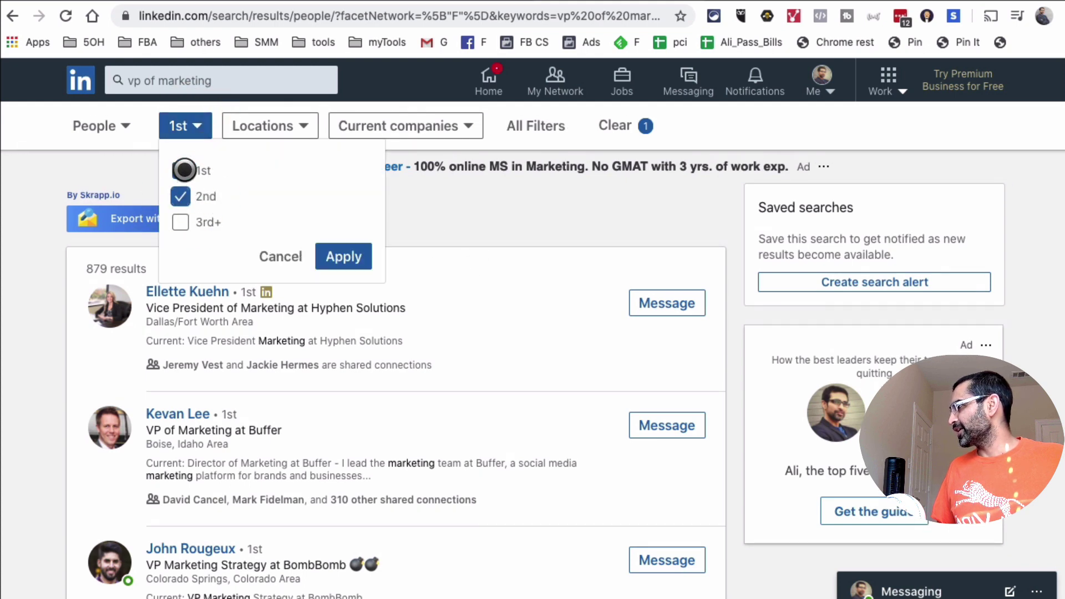
left_click(182, 171)
left_click(345, 256)
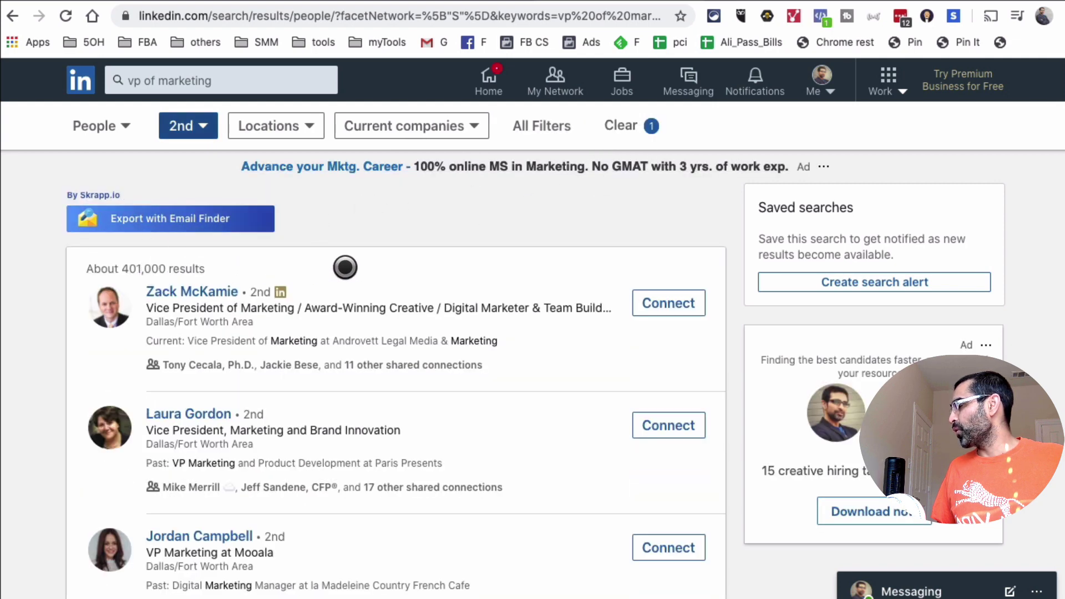
Add a Dallas/Fort Worth Area location filter to the vp of marketing results and apply it
left_click(565, 126)
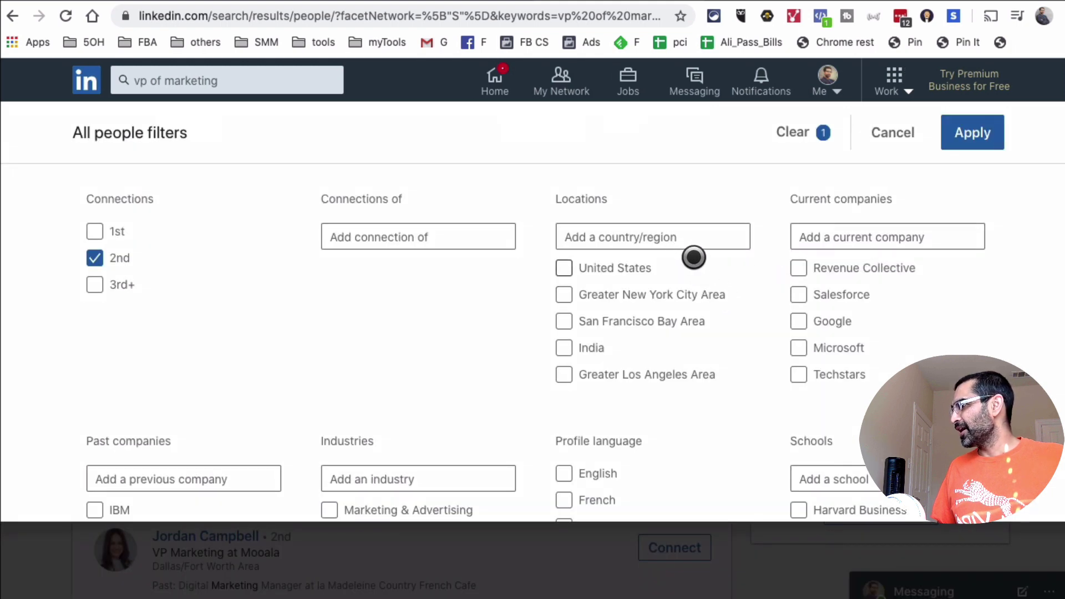
left_click(684, 236)
type("dal")
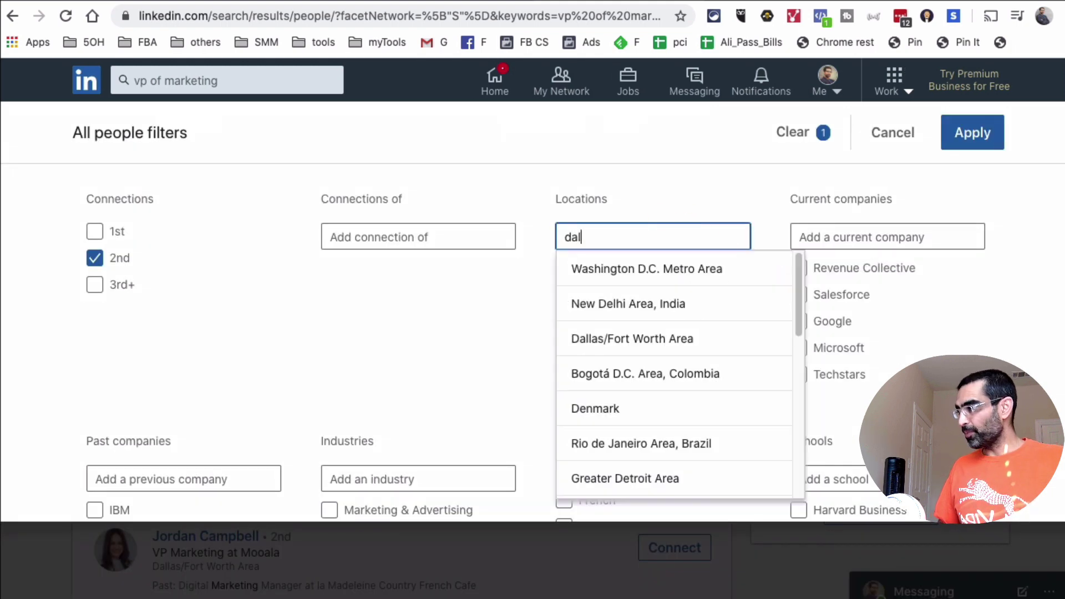
type("las")
left_click(680, 264)
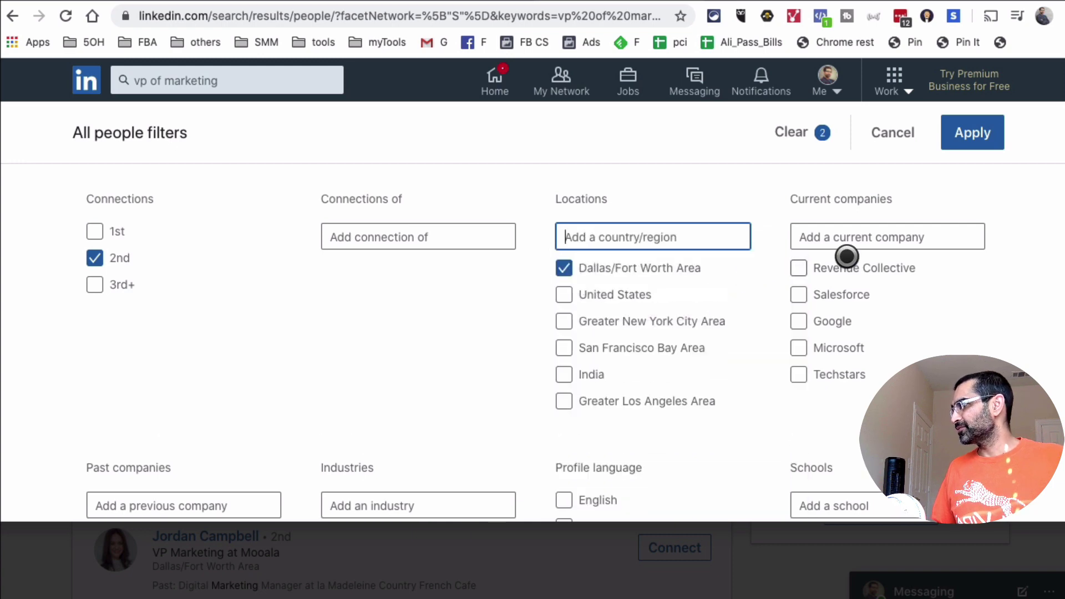
left_click(973, 133)
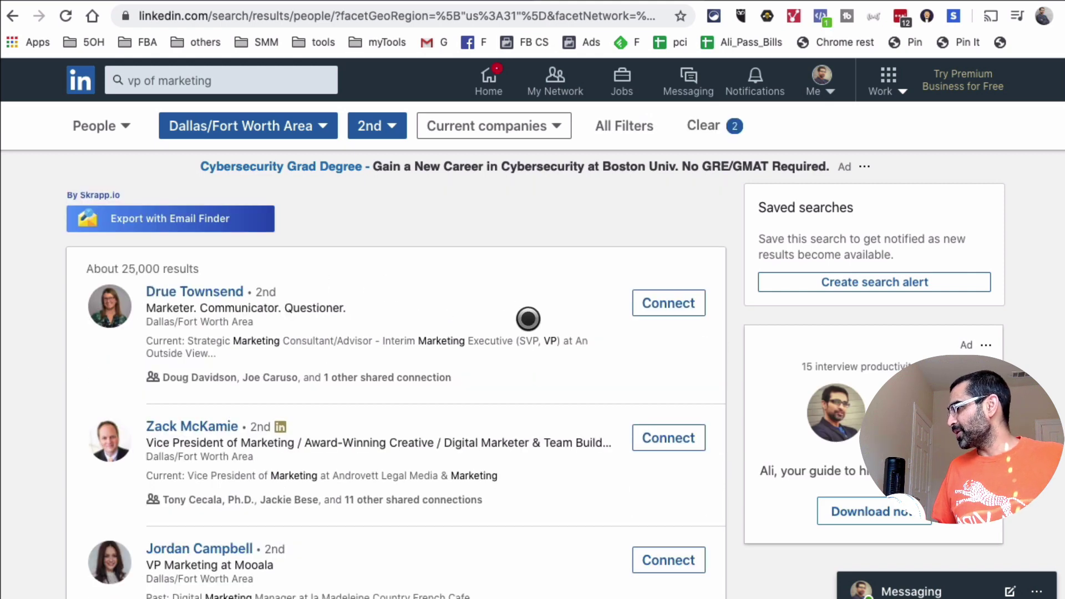
scroll(528, 320, "down", 1)
scroll(528, 320, "down", 1)
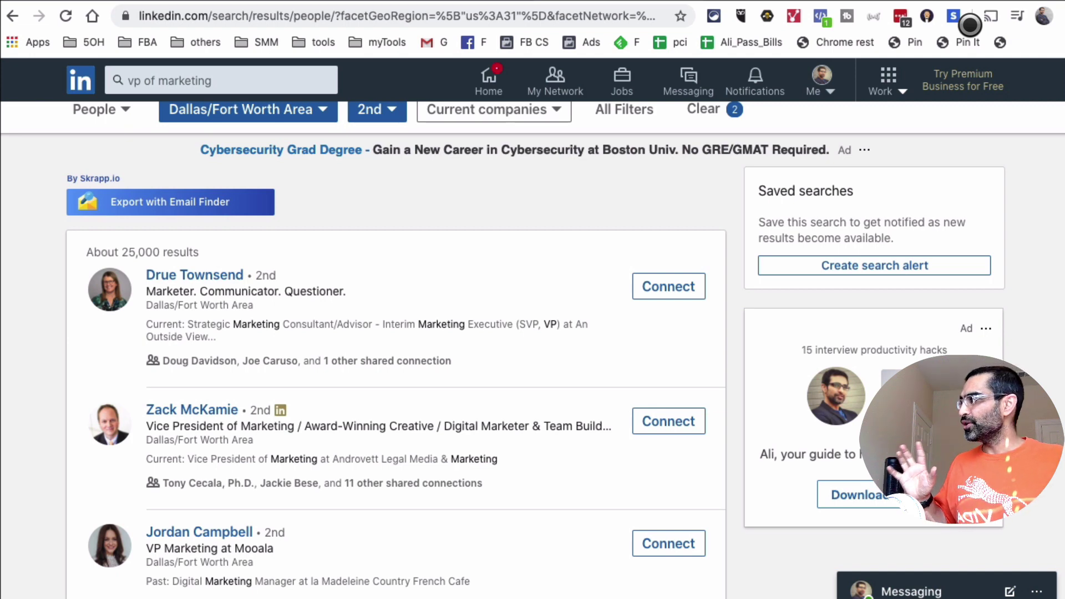
scroll(501, 269, "up", 1)
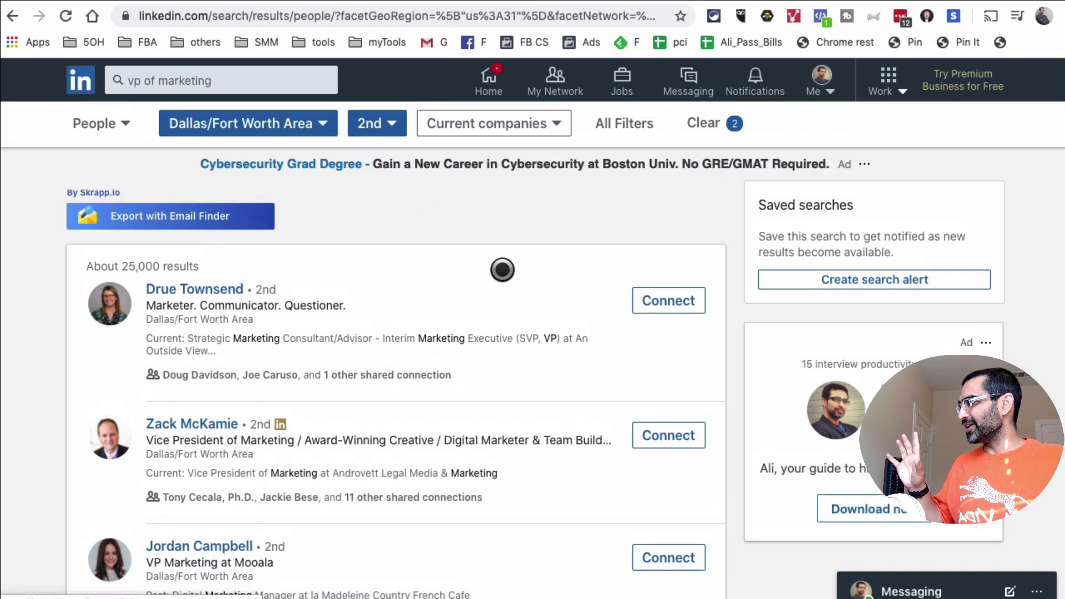
Go to the LinkedIn home feed and dismiss the Hootsuite popup
left_click(490, 91)
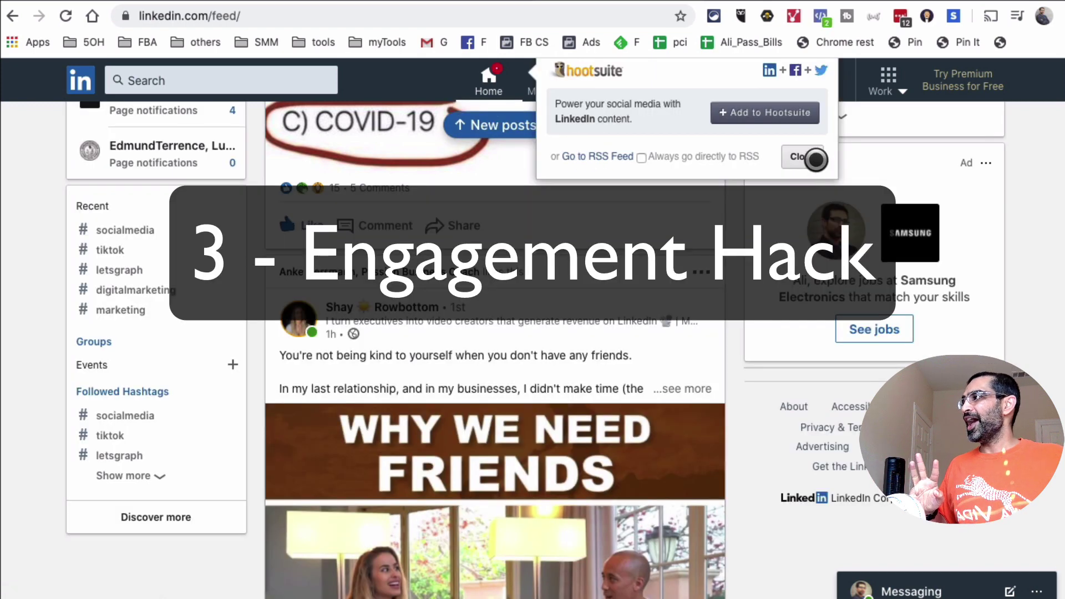
left_click(809, 158)
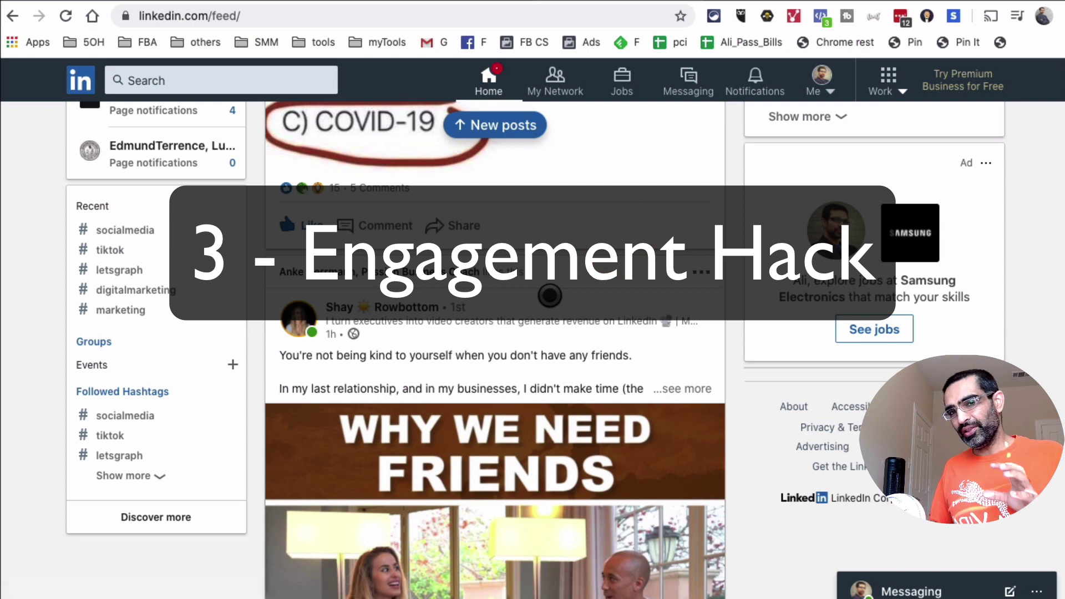
scroll(552, 295, "down", 2)
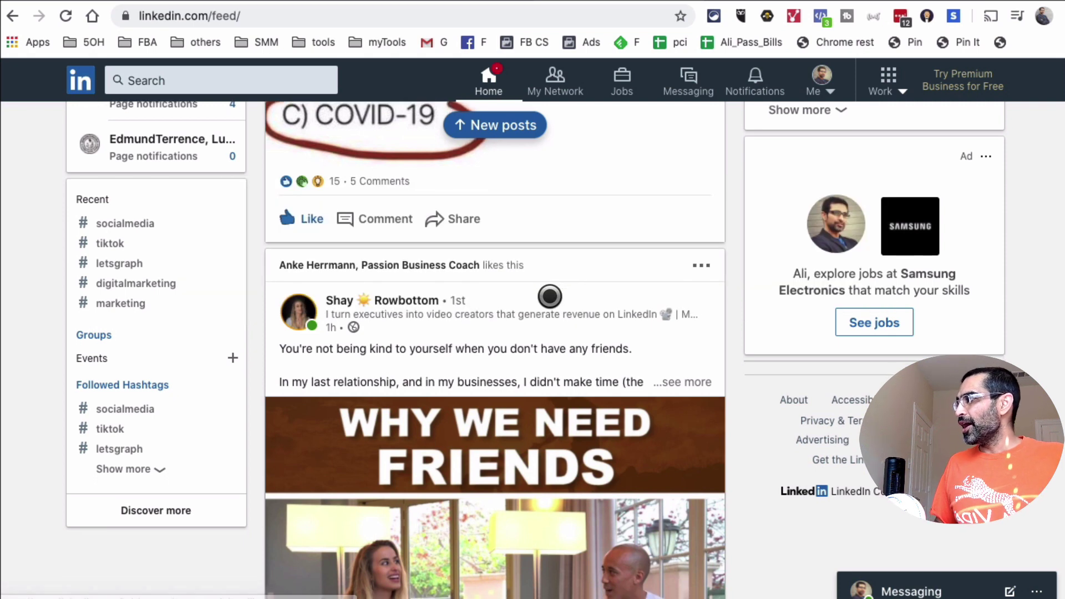
scroll(555, 295, "down", 3)
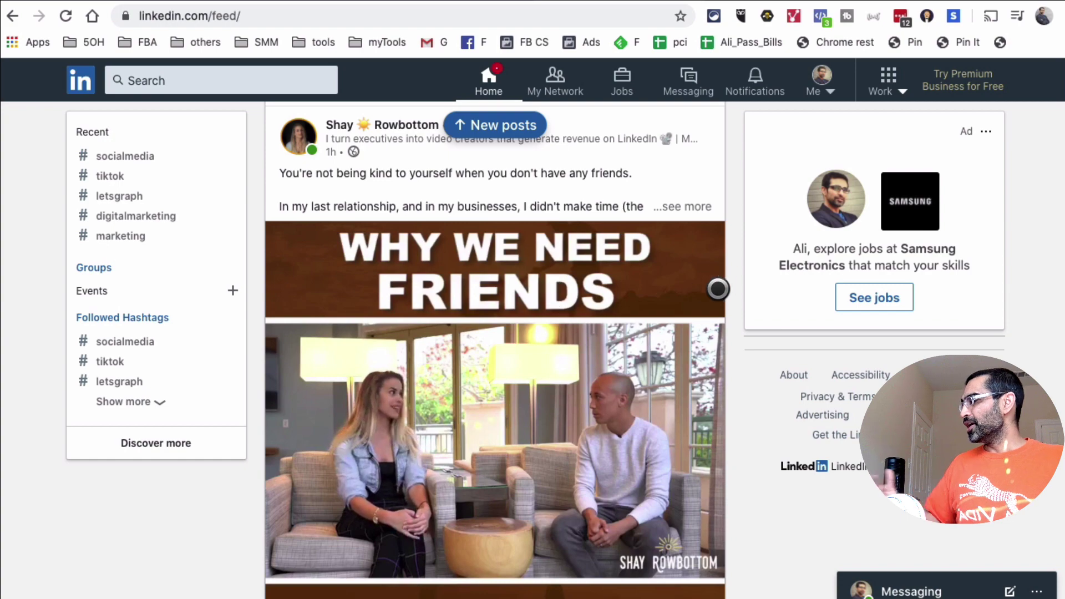
scroll(719, 289, "up", 2)
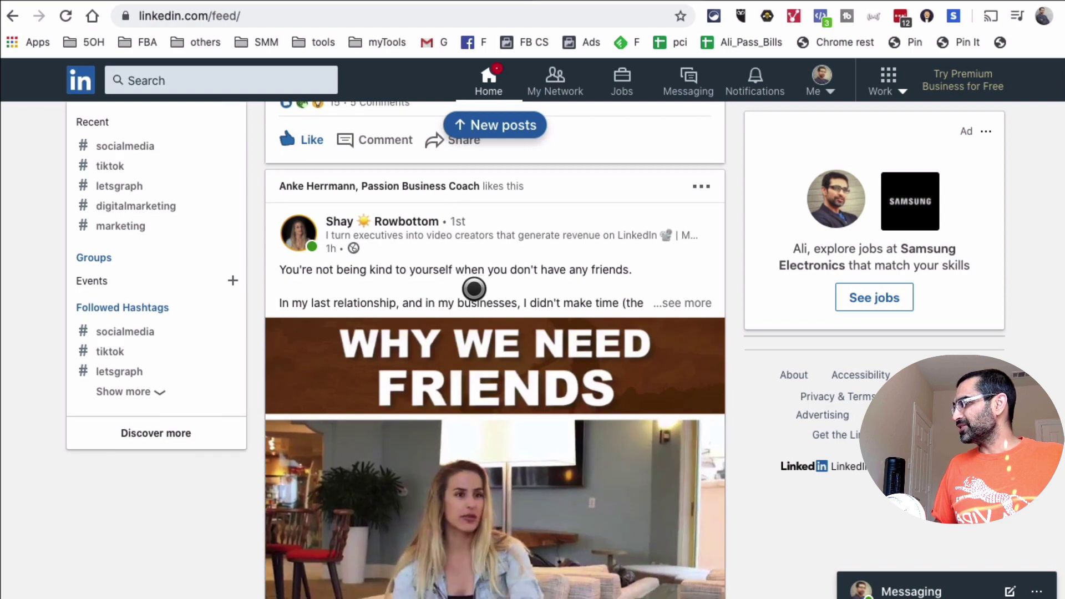
Like the 'Why We Need Friends' video post and open its 70 comments
scroll(471, 289, "down", 1)
scroll(602, 322, "down", 7)
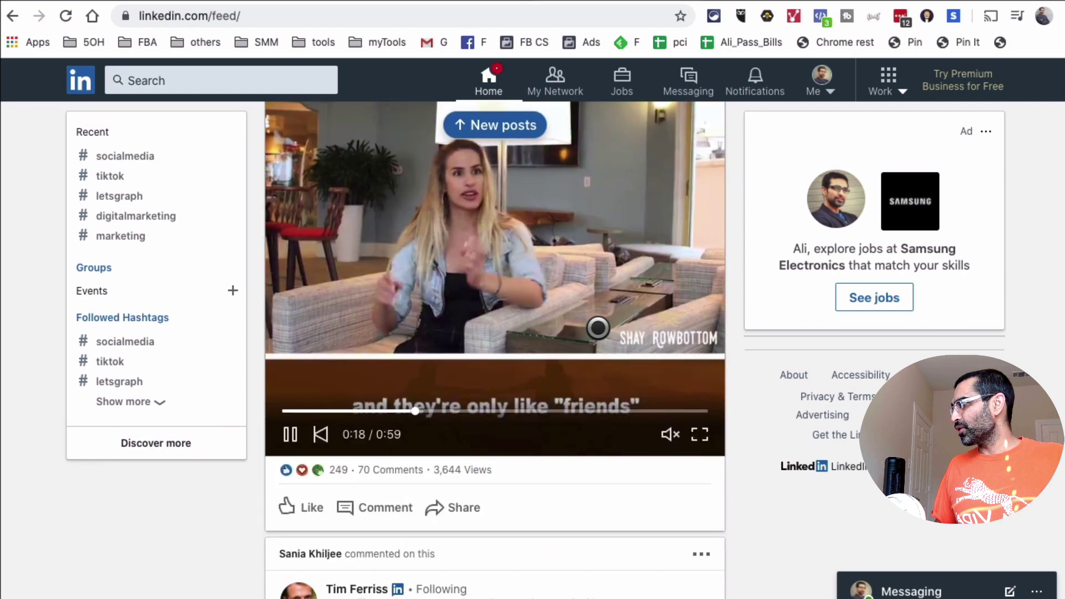
left_click(299, 406)
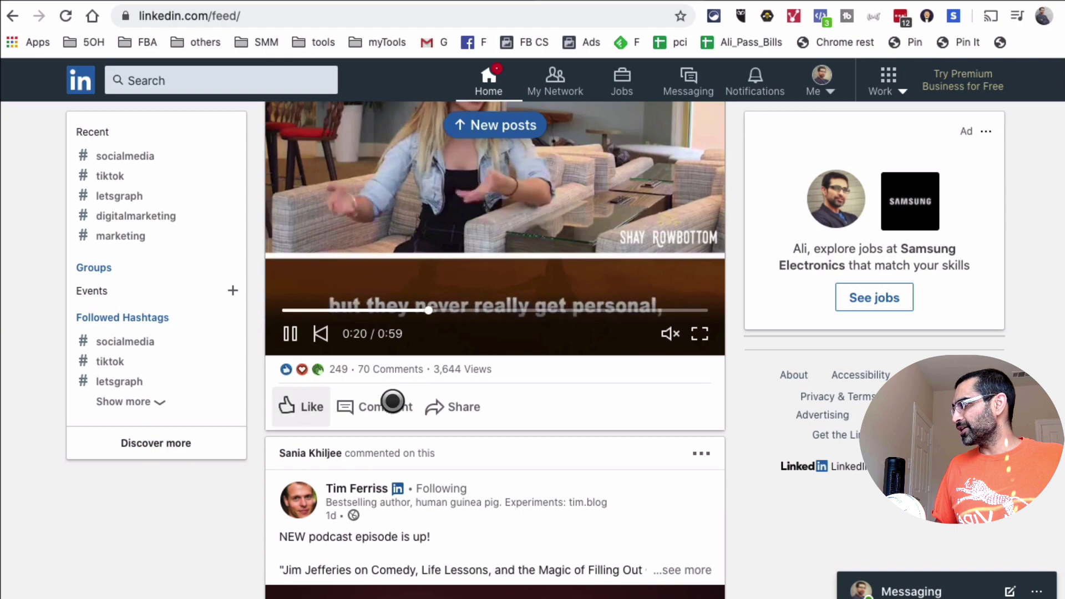
left_click(402, 368)
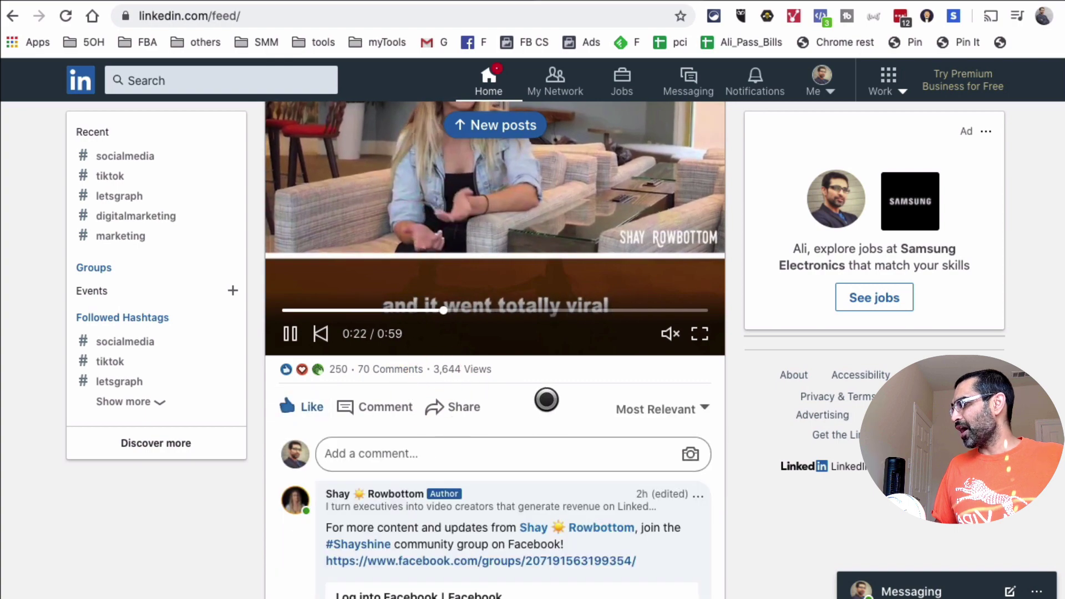
Like the 'Only a handful' and 'So true' comments on the friends video post
scroll(545, 401, "down", 10)
scroll(545, 400, "down", 2)
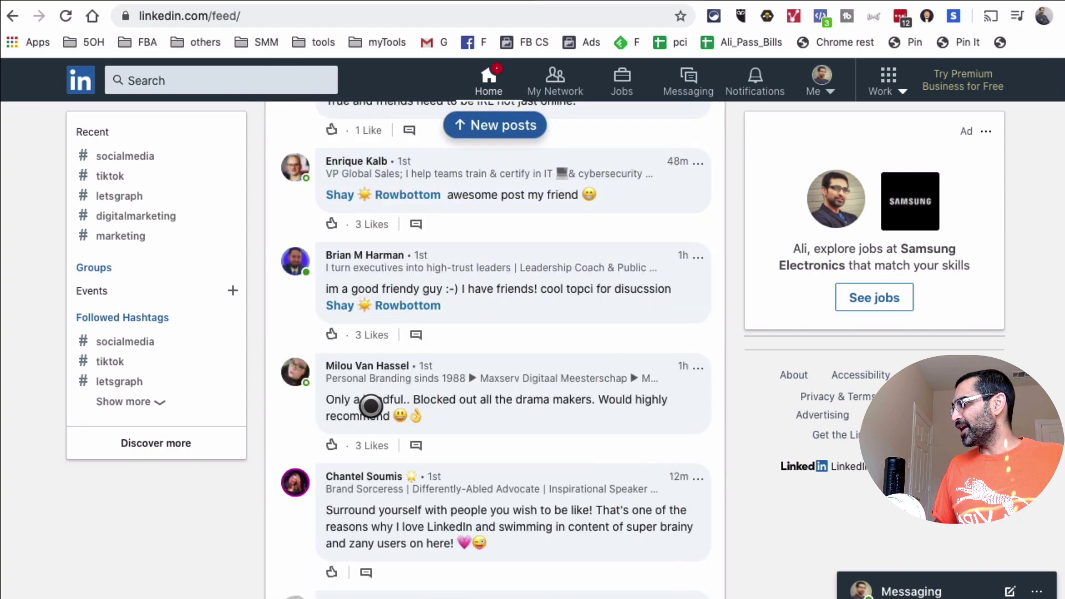
left_click(332, 444)
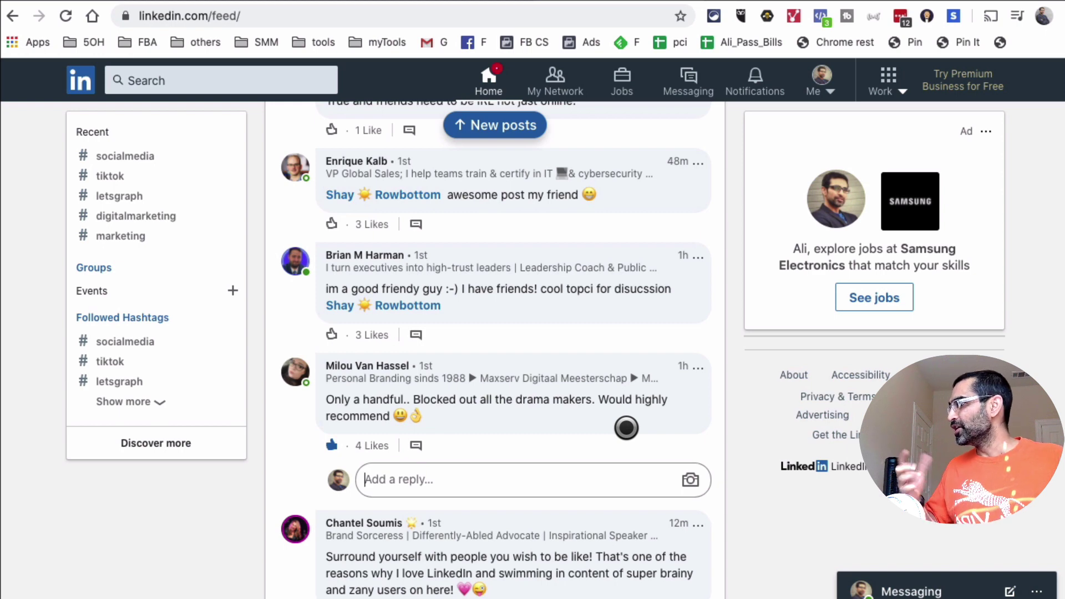
scroll(568, 310, "down", 5)
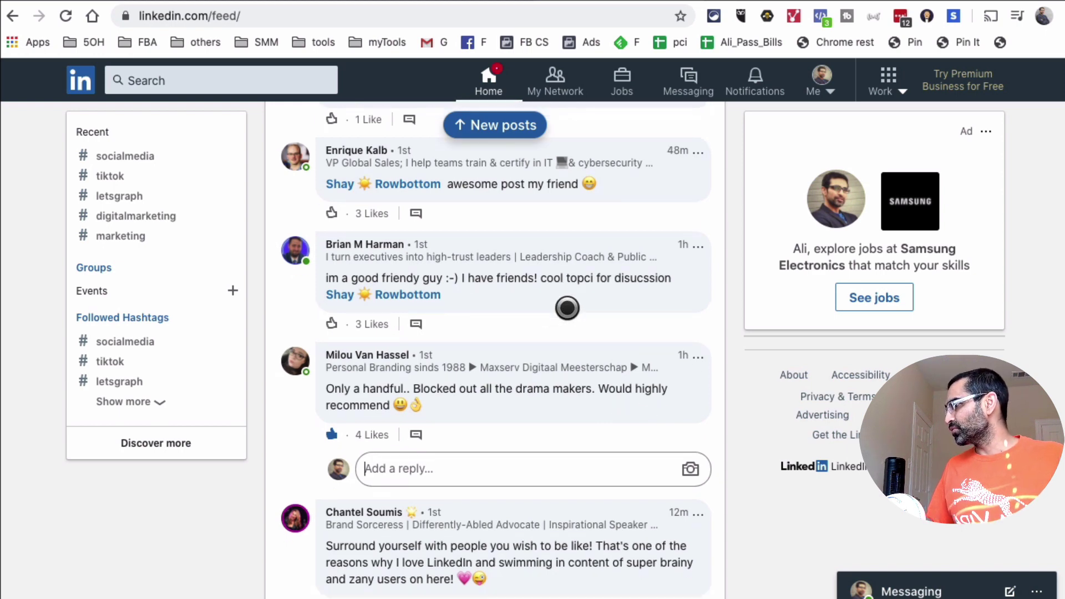
scroll(565, 309, "down", 1)
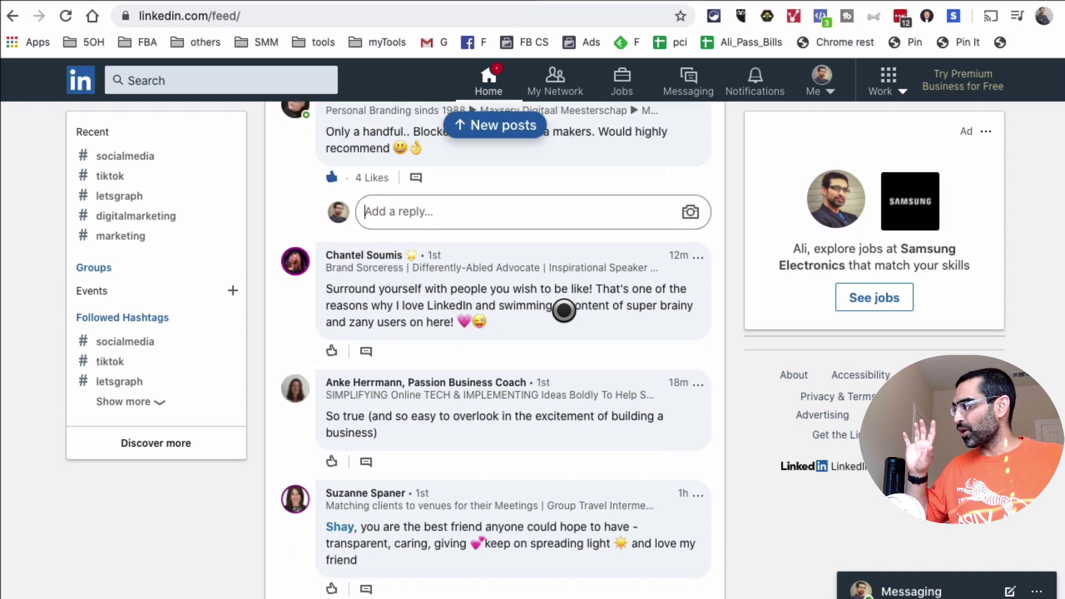
left_click(343, 457)
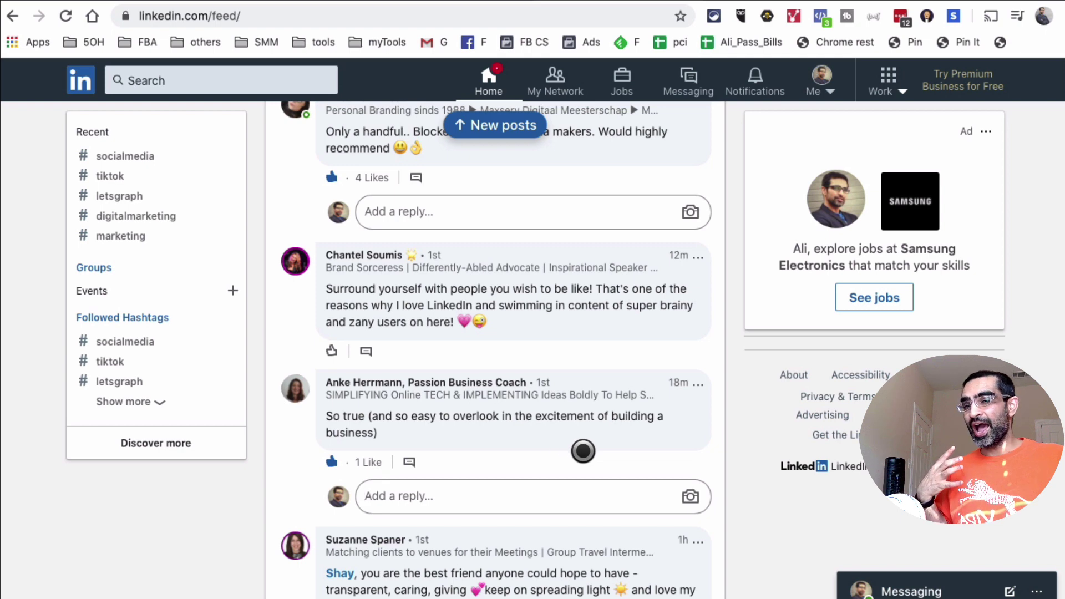
scroll(583, 451, "down", 3)
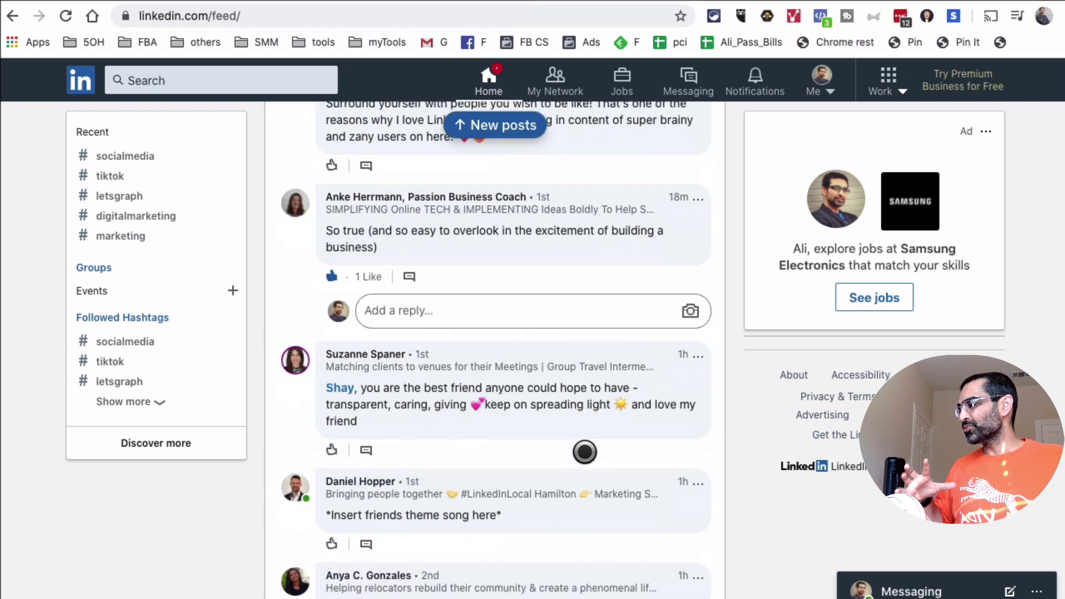
Like the 'you are the best friend anyone could hope to have' comment
scroll(585, 452, "down", 2)
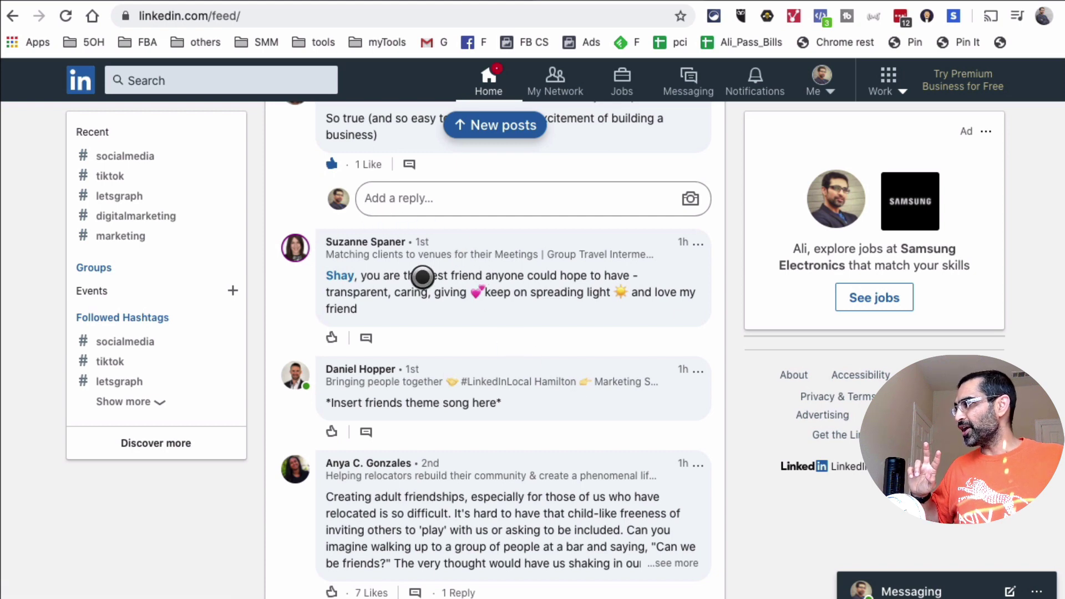
left_click(332, 335)
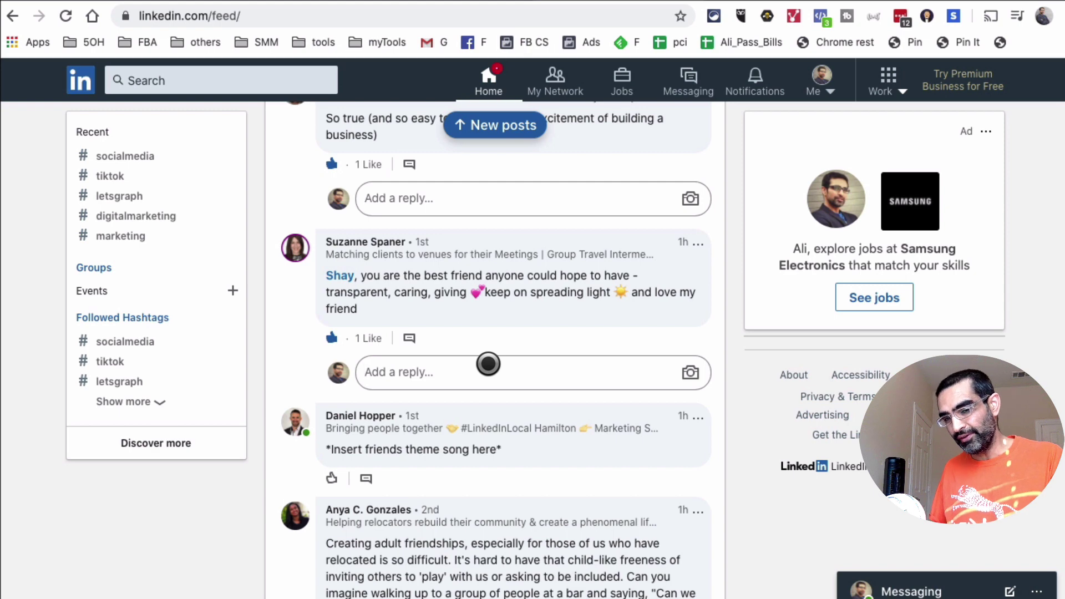
scroll(546, 347, "down", 5)
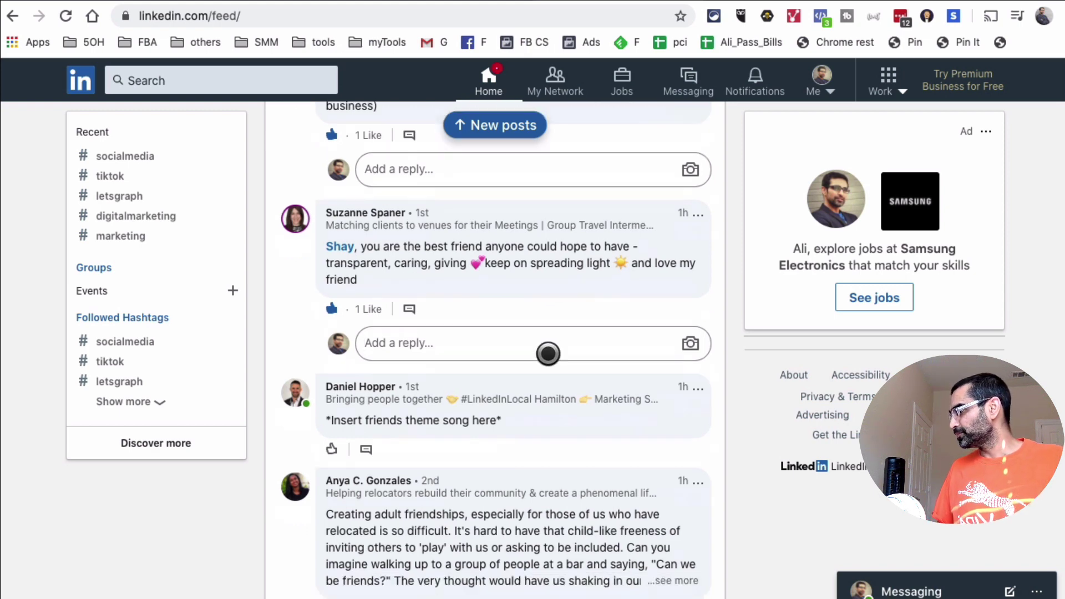
Load more comments and like the 'I can count my friends on one hand' comment
scroll(400, 431, "down", 2)
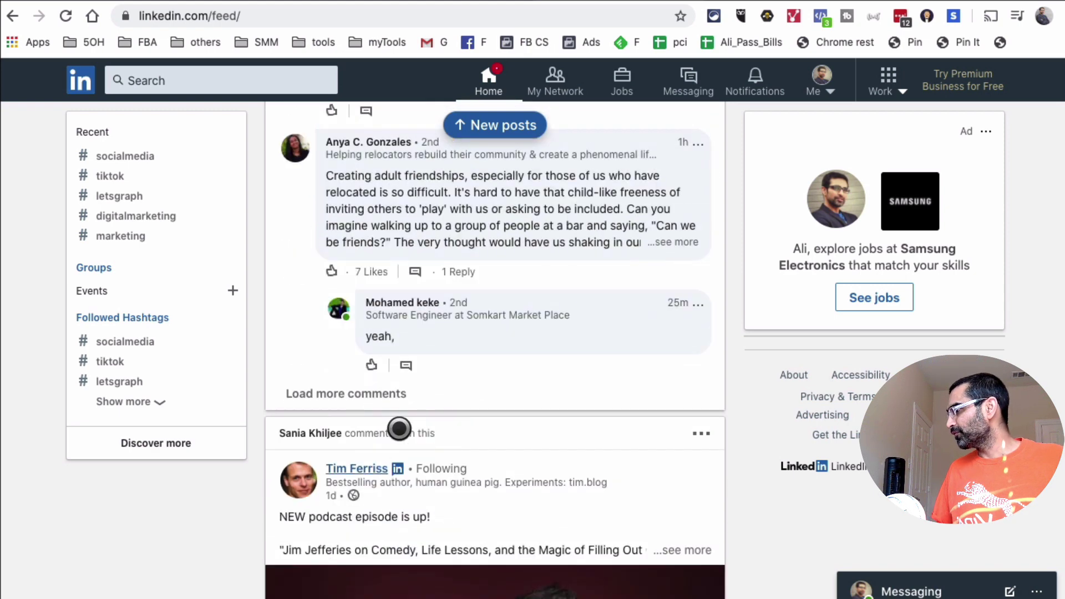
left_click(387, 395)
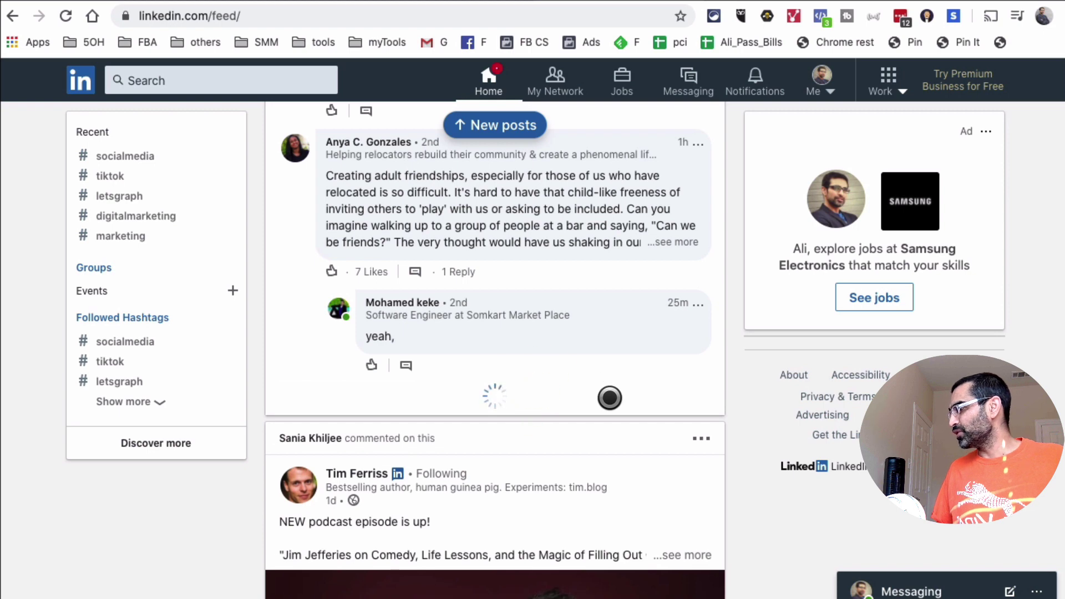
scroll(610, 398, "down", 2)
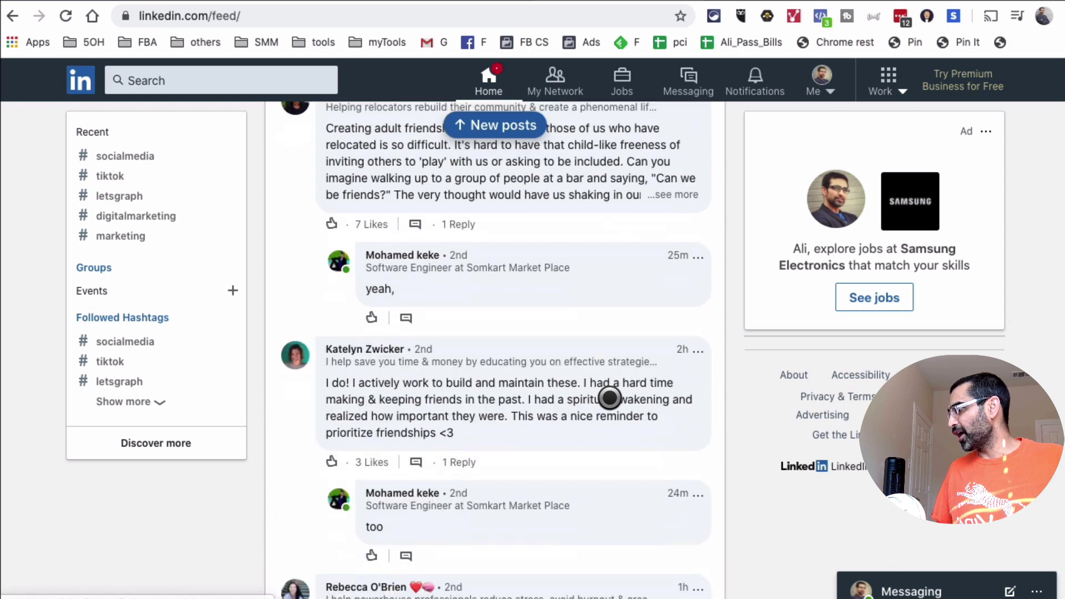
scroll(609, 400, "down", 3)
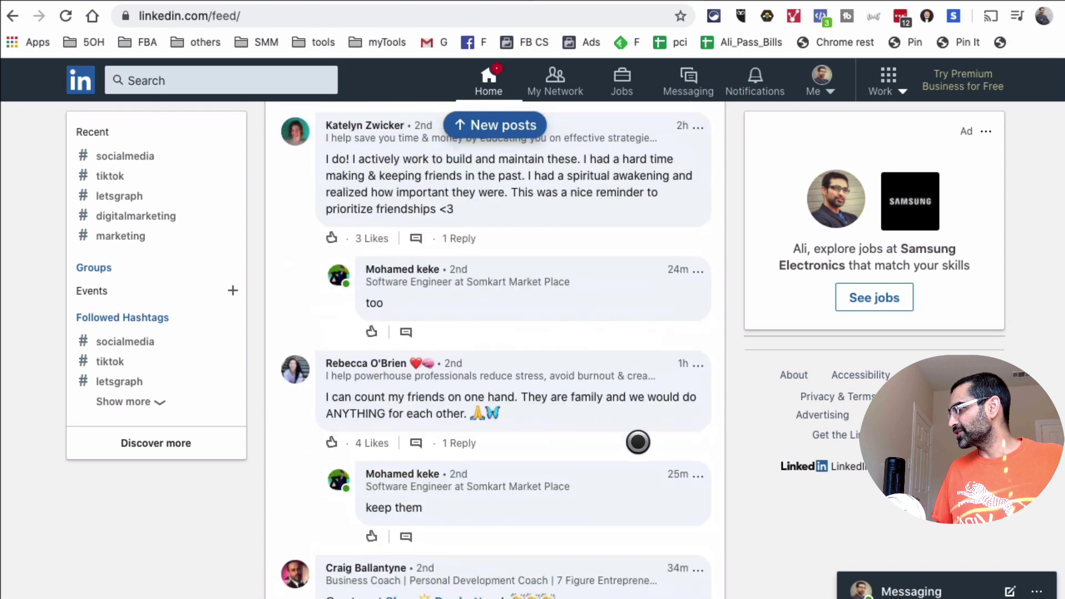
scroll(638, 443, "down", 2)
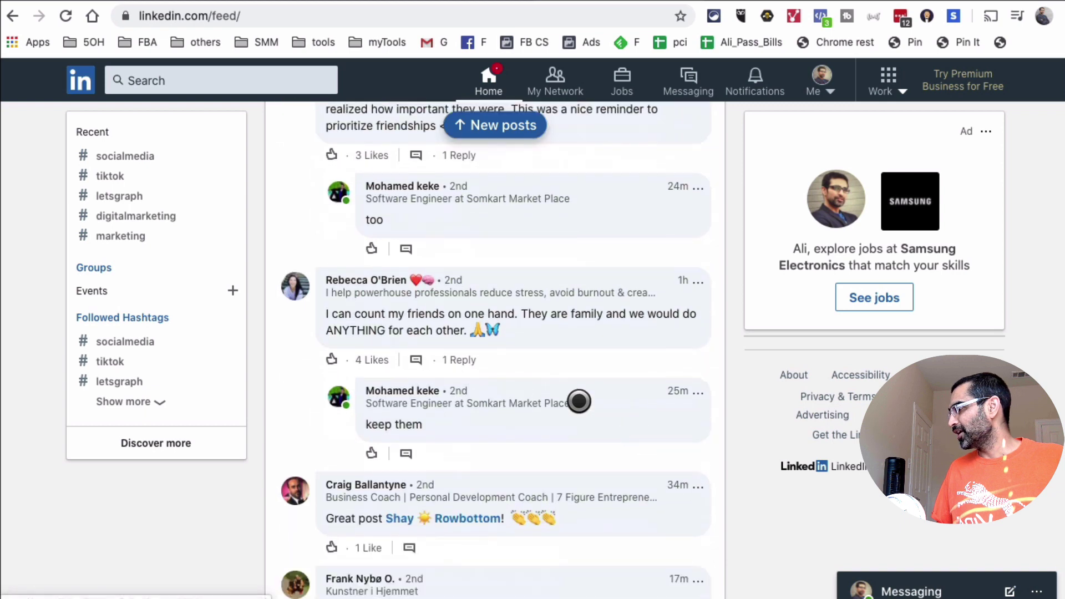
left_click(327, 362)
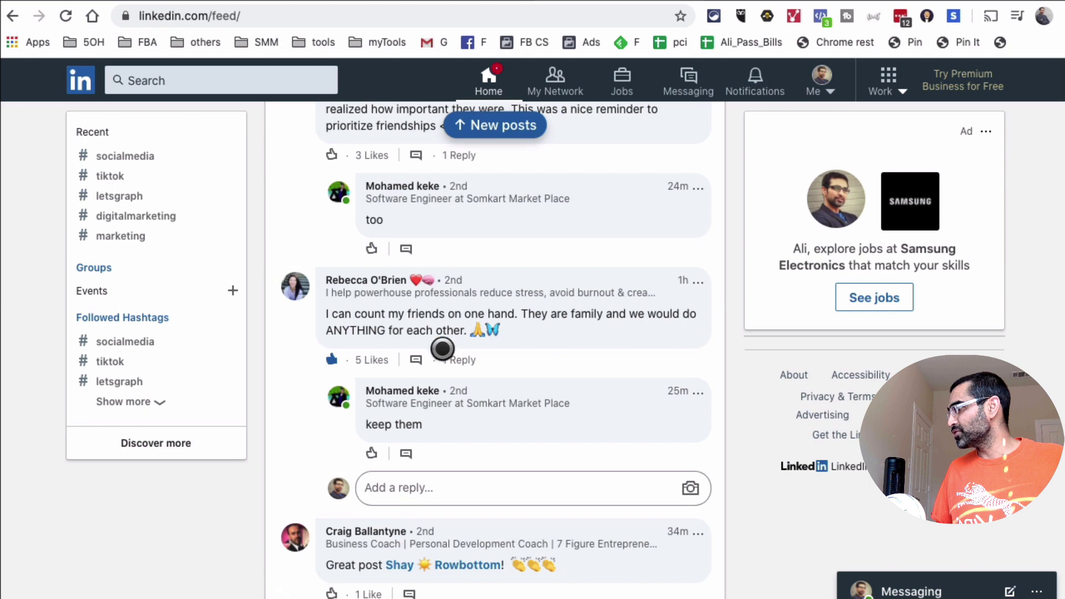
Reply 'same here i also have a small but close list of friends. always keeping them forever'
left_click(494, 489)
type("sam ehere ")
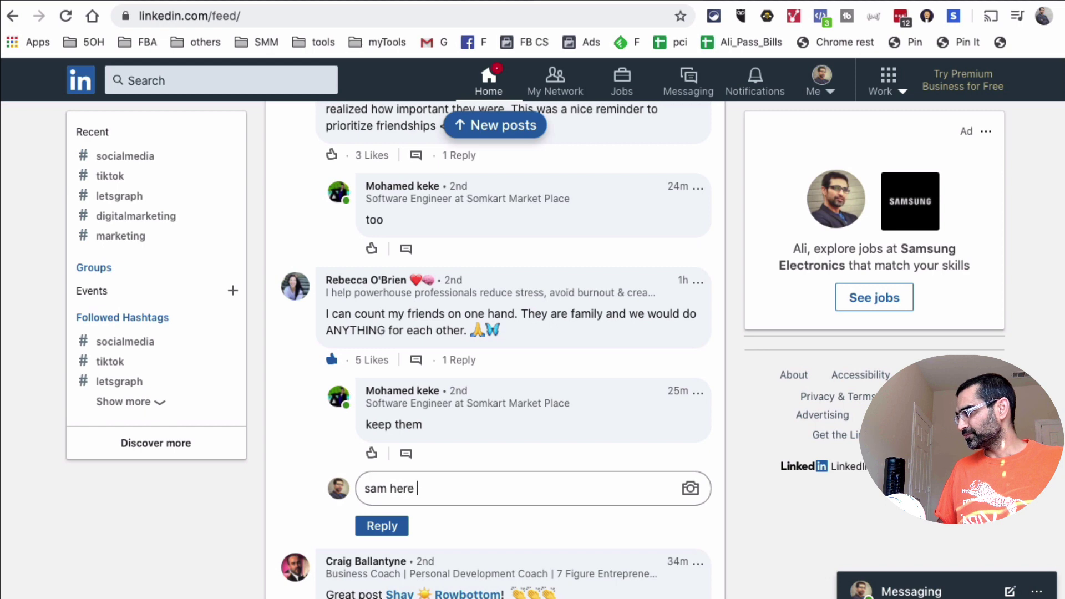
type("i also have a sma")
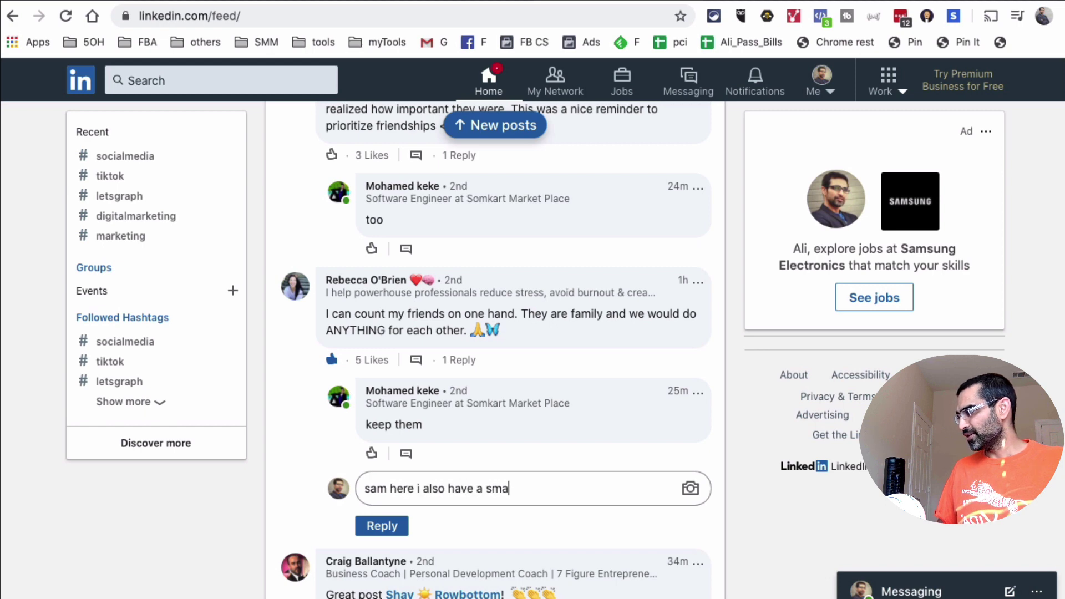
type("ll but close l")
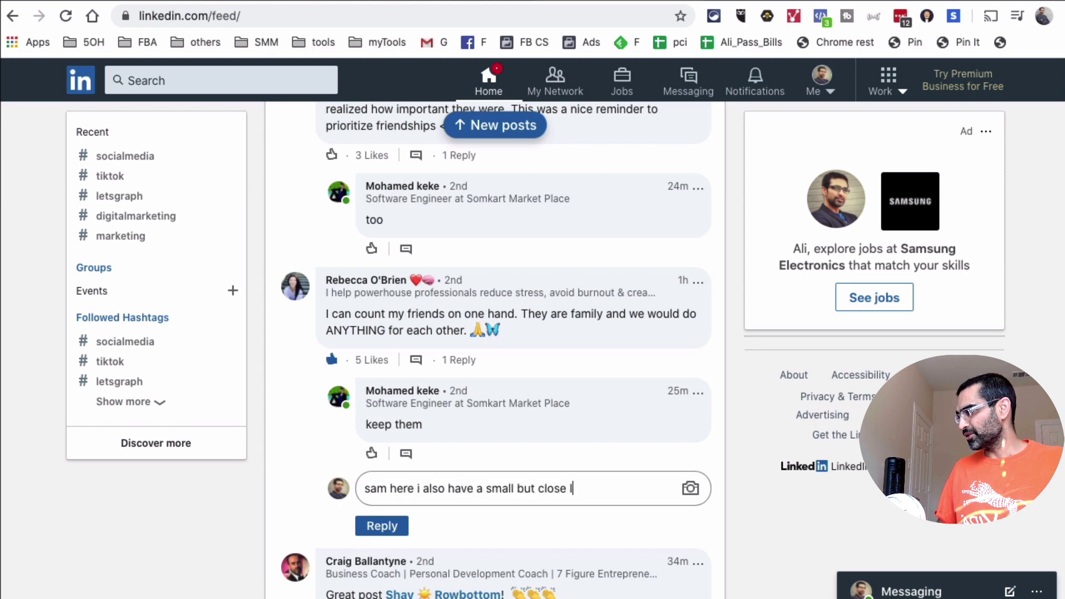
type("ist of frien")
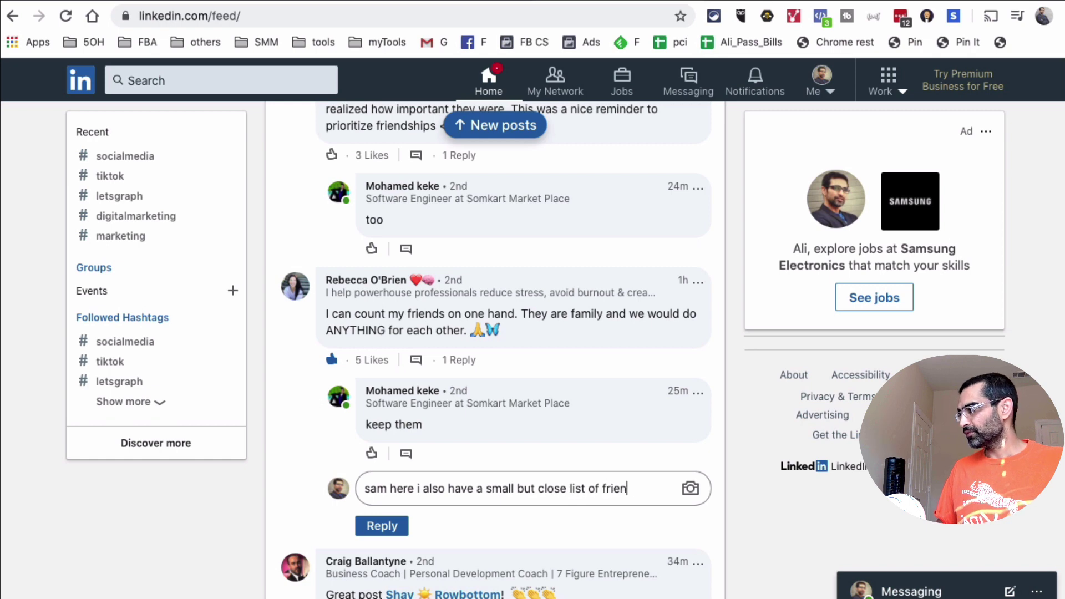
type("ds. ")
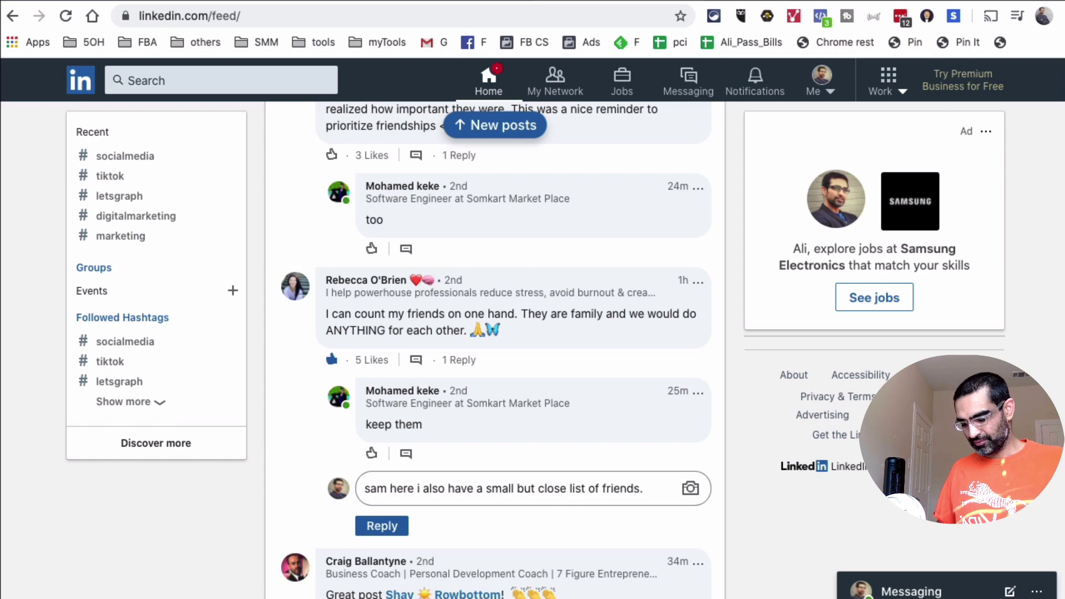
type("always")
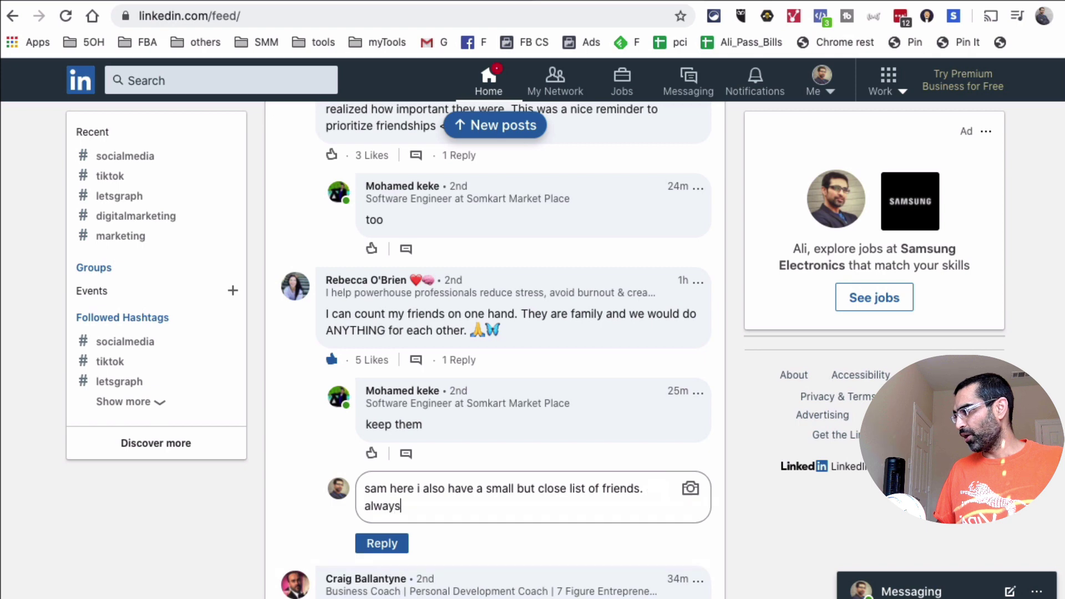
type(" keeping them forever")
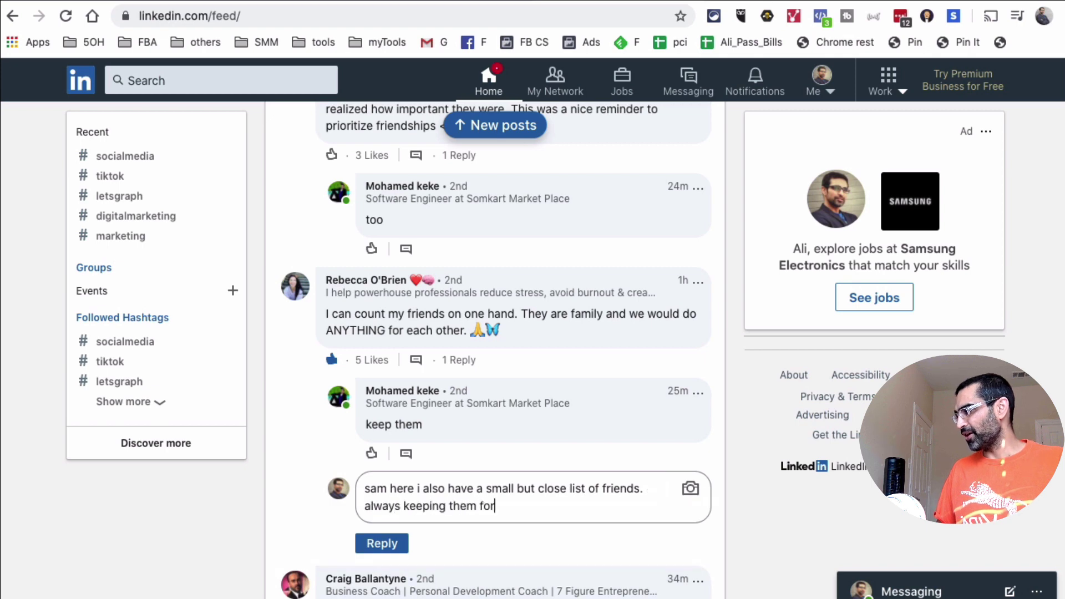
key("BackSpace")
key("BackSpace")
key("BackSpace")
key("BackSpace")
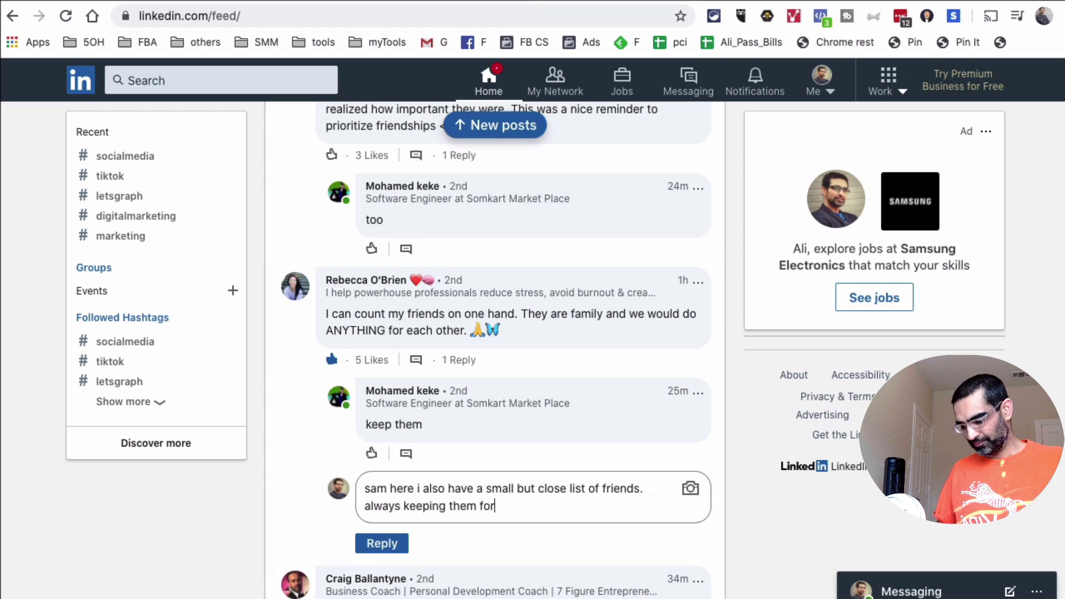
type("ever")
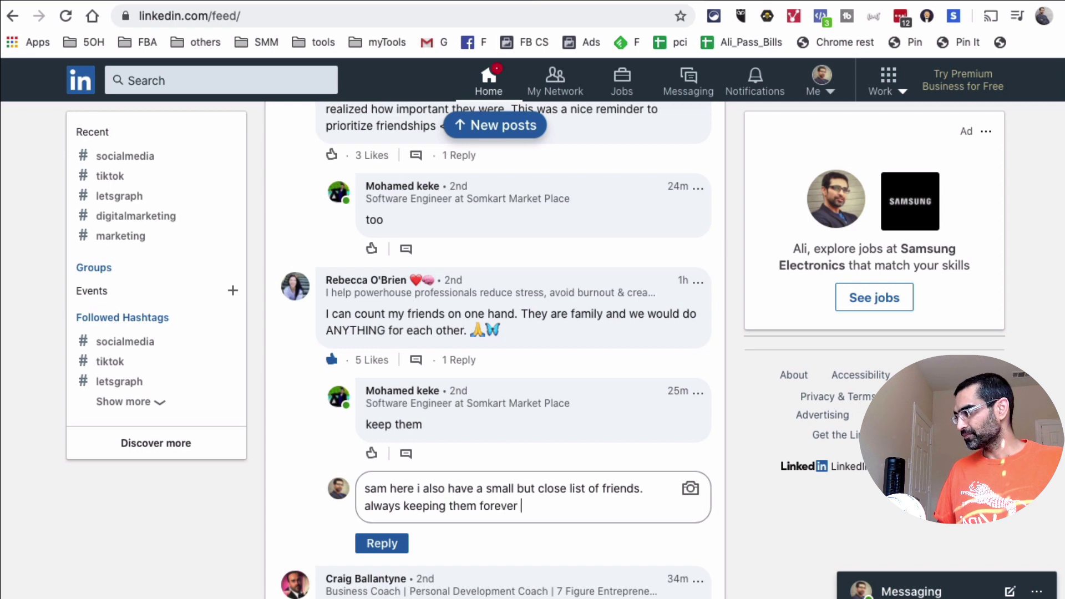
left_click(395, 545)
scroll(606, 403, "down", 7)
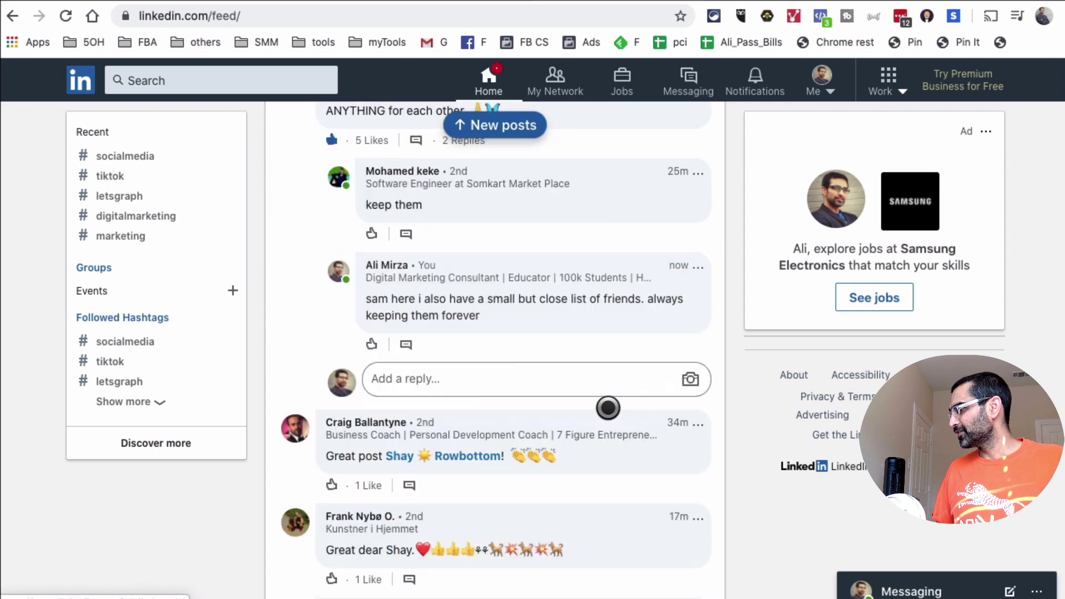
Scroll the feed past the friends video comments to the 'That's not my job.' post
scroll(608, 413, "down", 1)
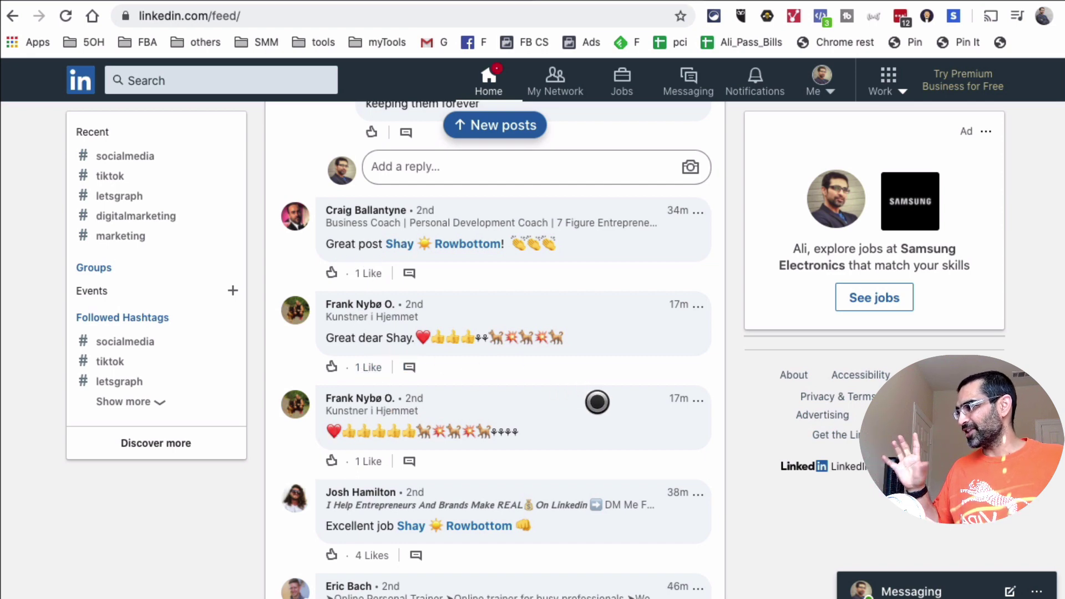
scroll(597, 404, "down", 5)
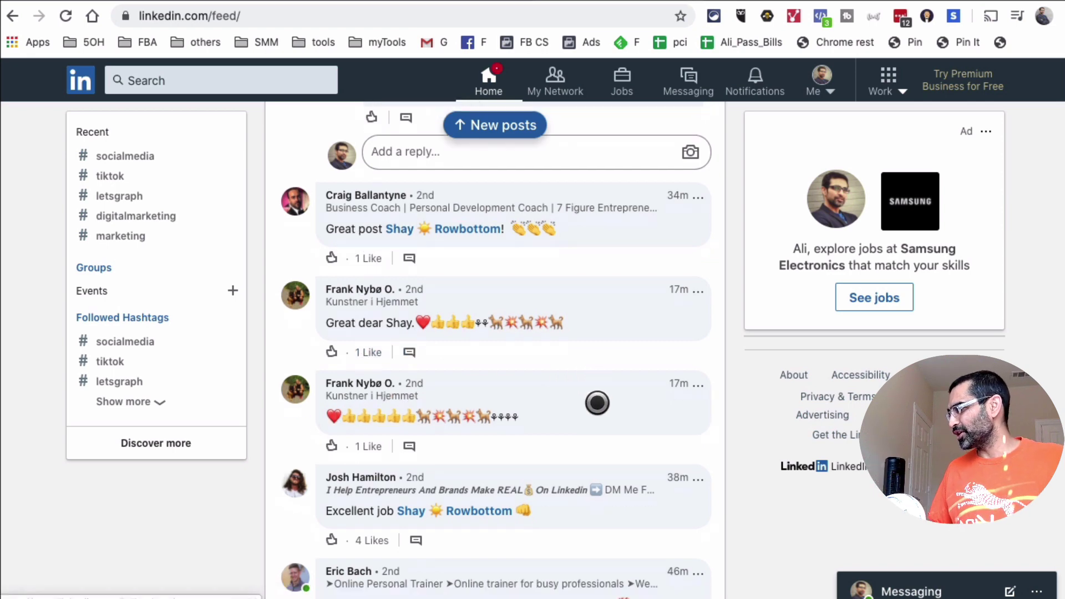
scroll(615, 405, "down", 5)
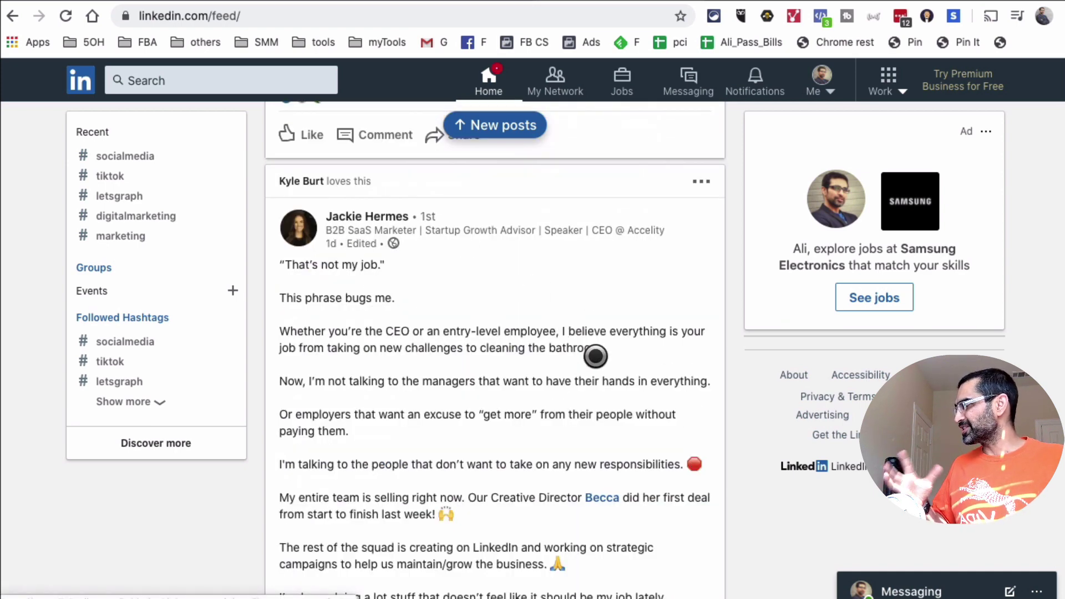
Like the transparency comment and the author's 'I agree' reply beneath it
scroll(632, 358, "down", 4)
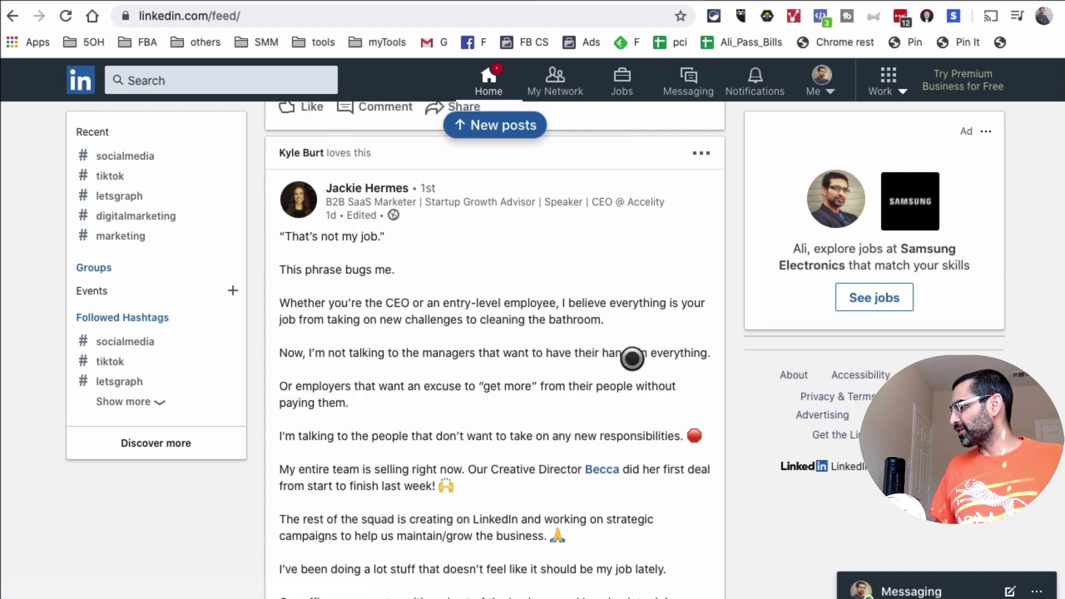
scroll(632, 358, "down", 8)
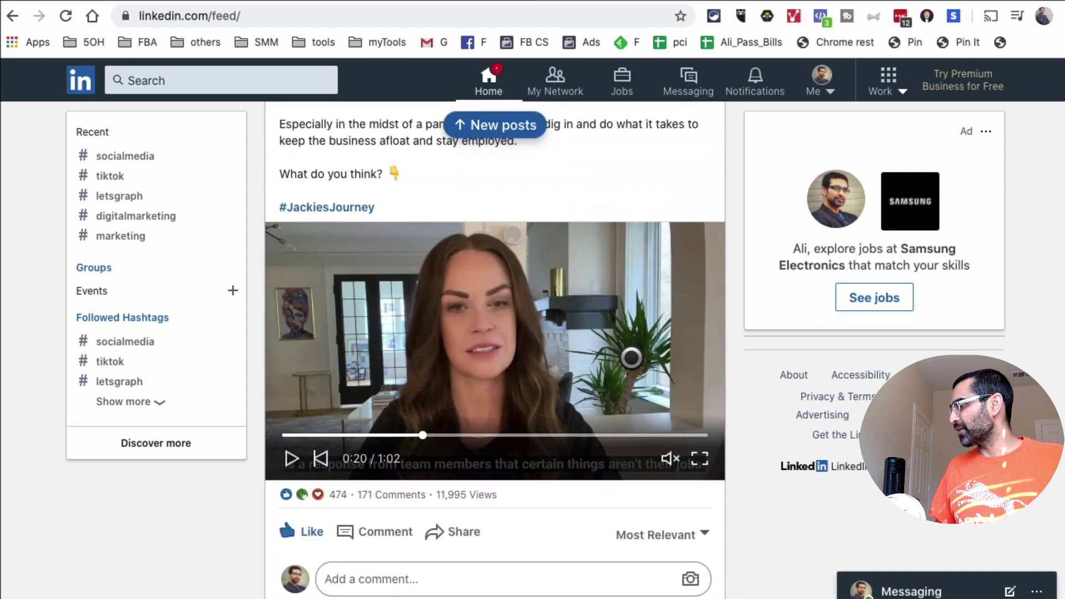
scroll(632, 358, "down", 6)
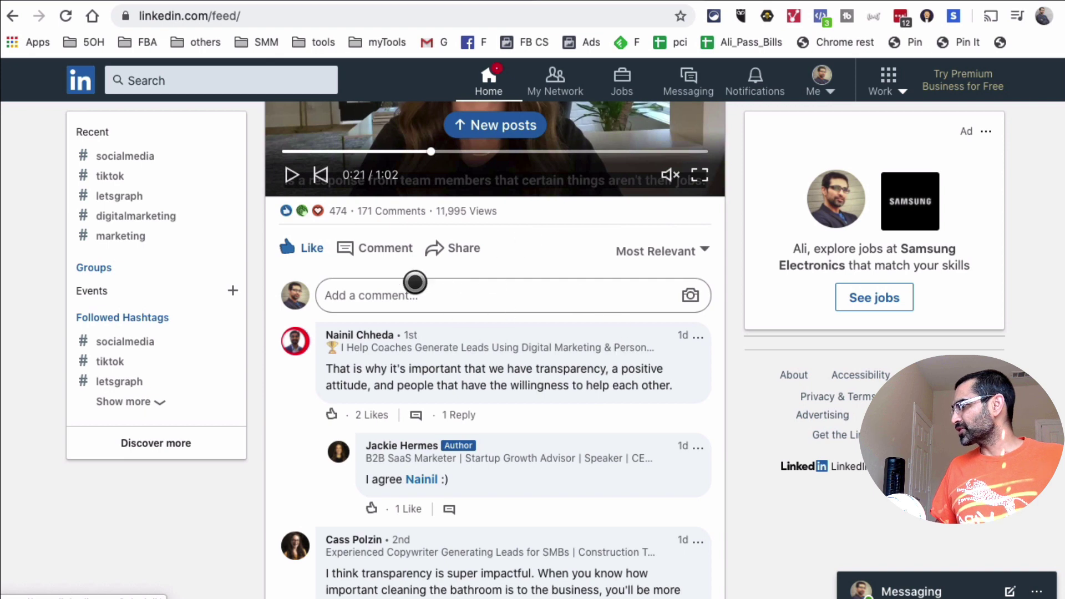
left_click(331, 414)
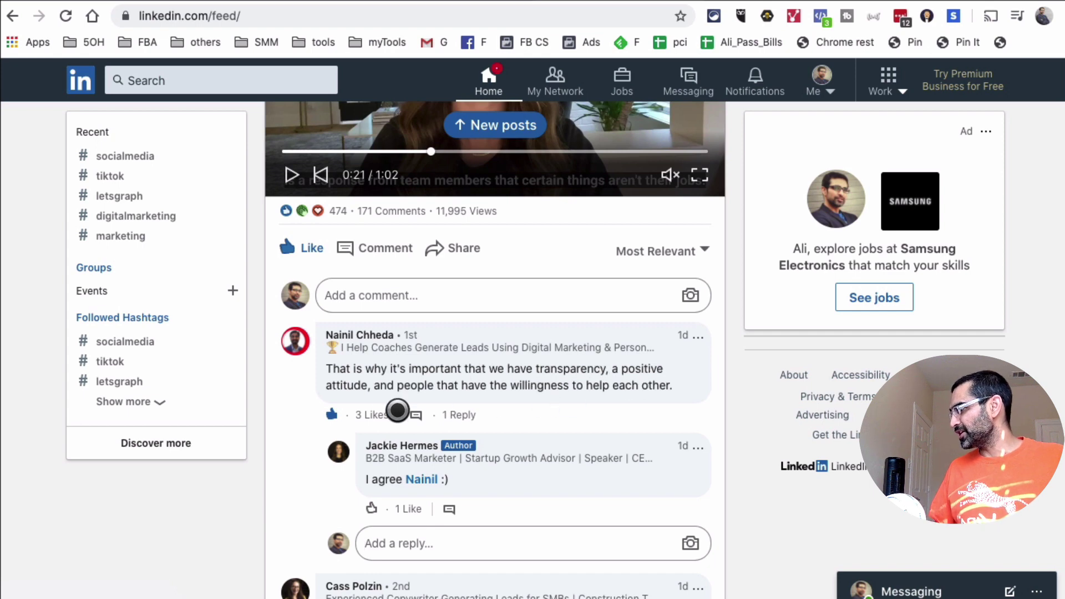
scroll(663, 404, "down", 1)
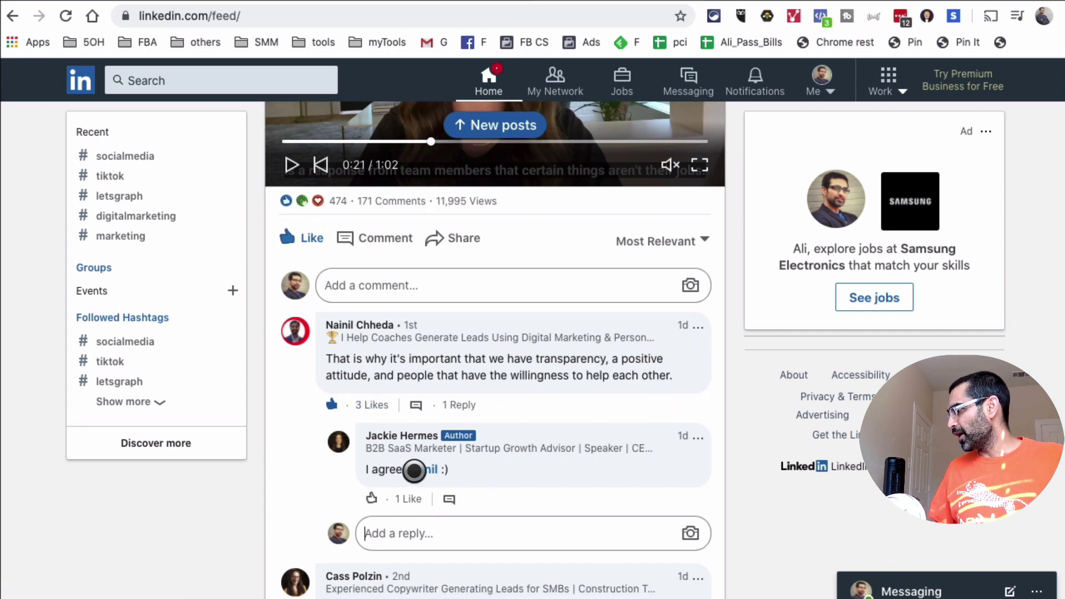
left_click(372, 498)
Post a two-line reply under the transparency comment: 'So true… no one will trust us.' / 'AND no trust = no business.'
left_click(439, 530)
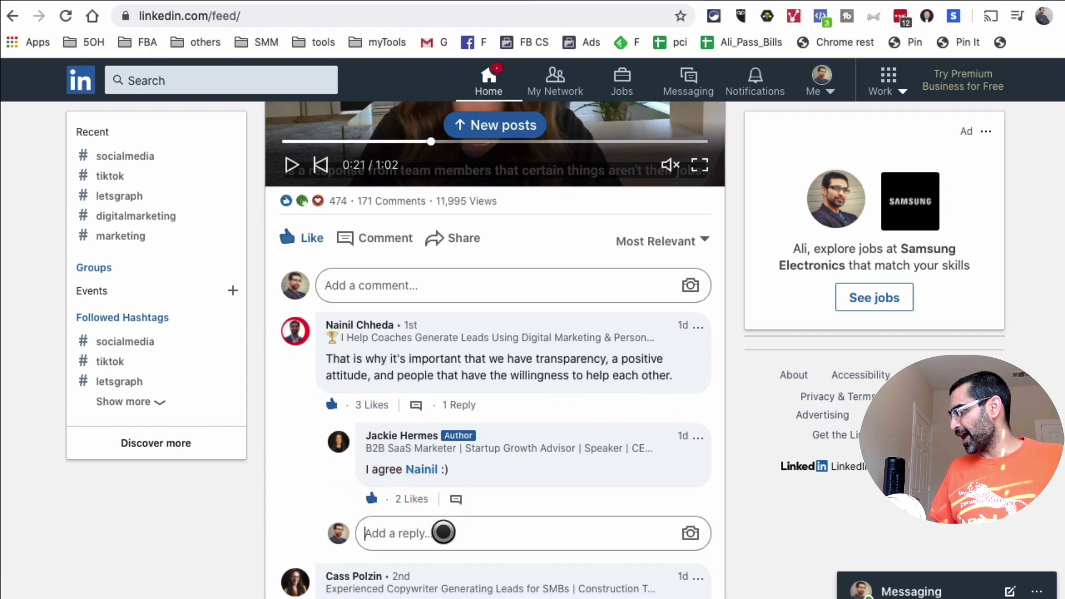
type("So true")
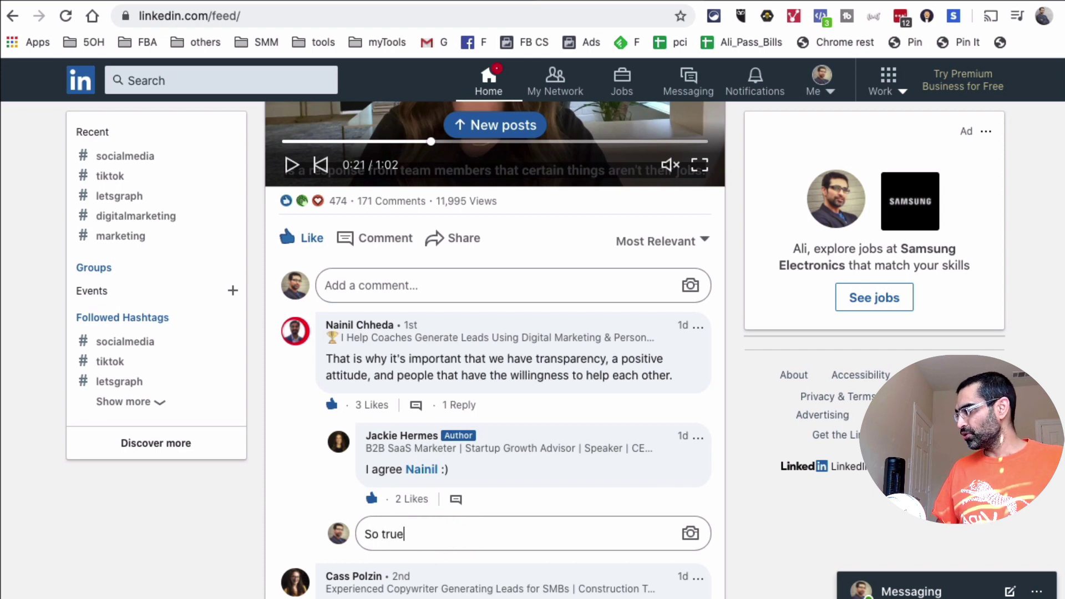
type(". if we are not ")
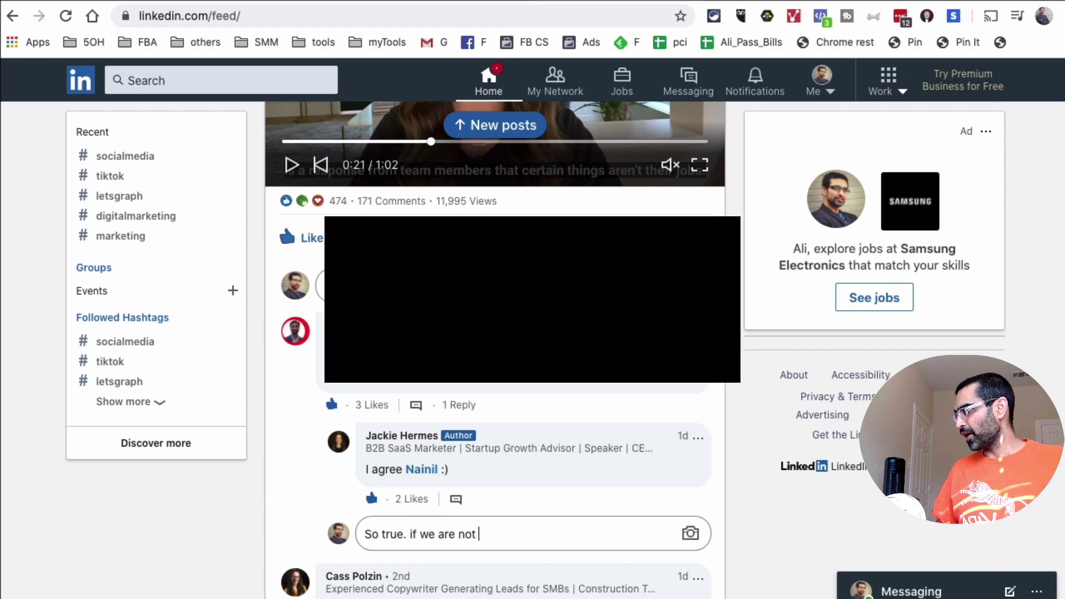
type("transparent, no o")
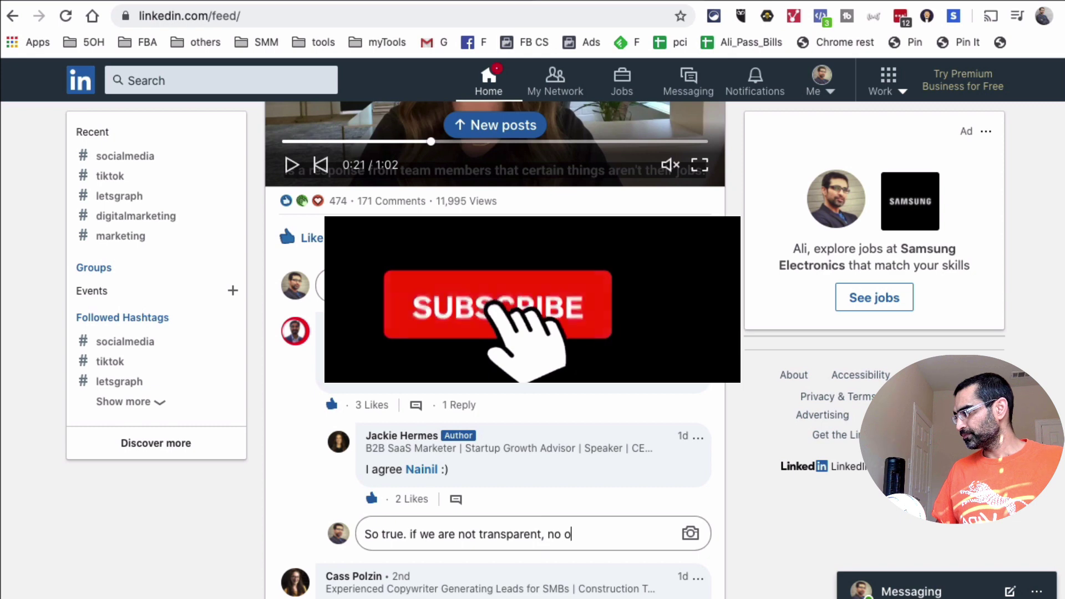
type("ne will trsut us.")
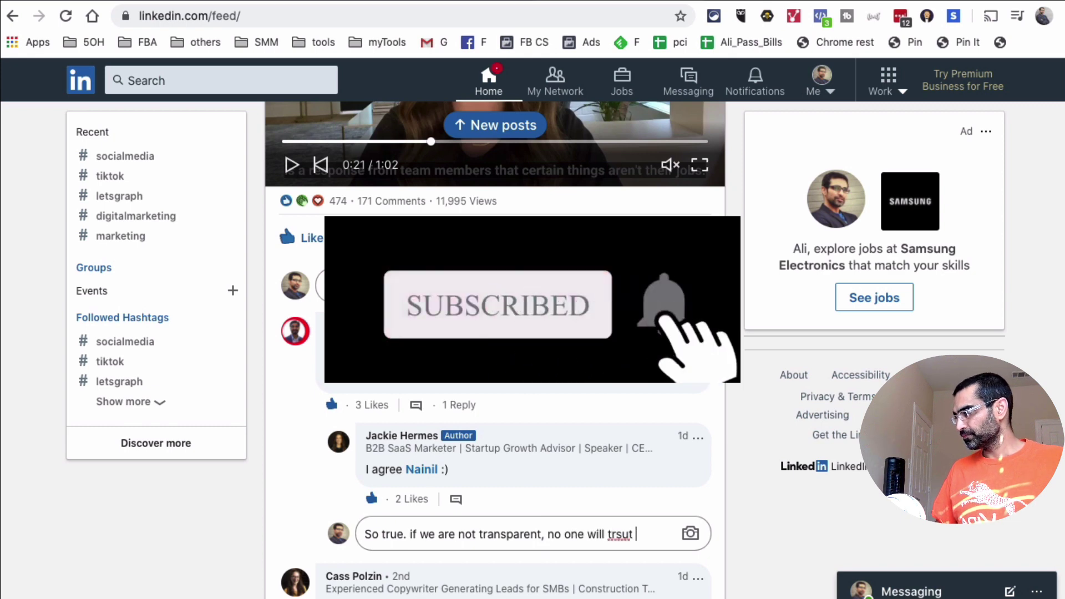
key("BackSpace")
key("BackSpace")
key("BackSpace")
key("BackSpace")
key("BackSpace")
key("BackSpace")
key("BackSpace")
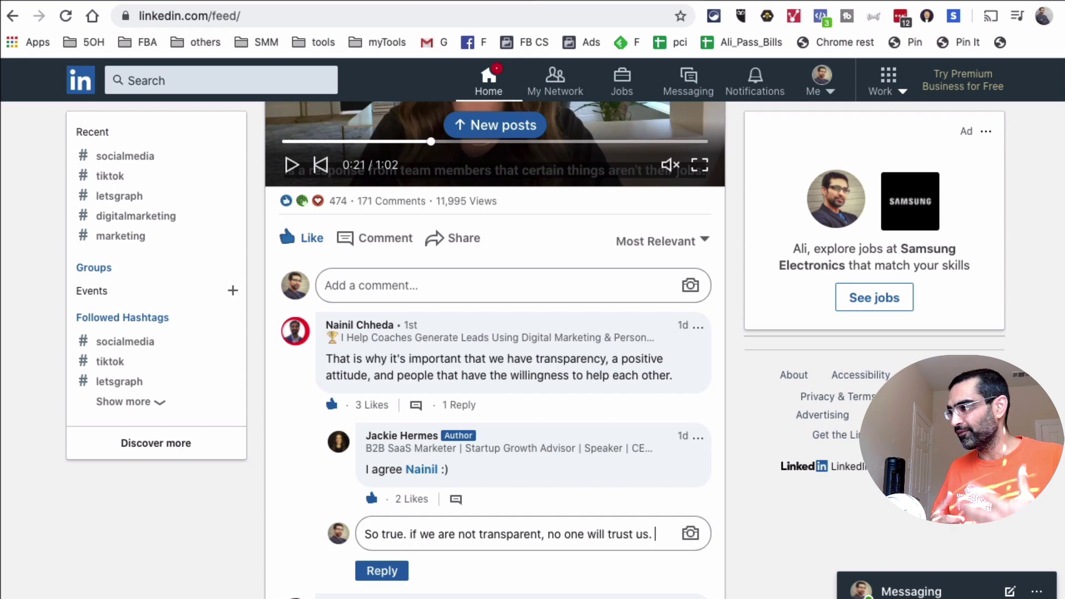
key("Return")
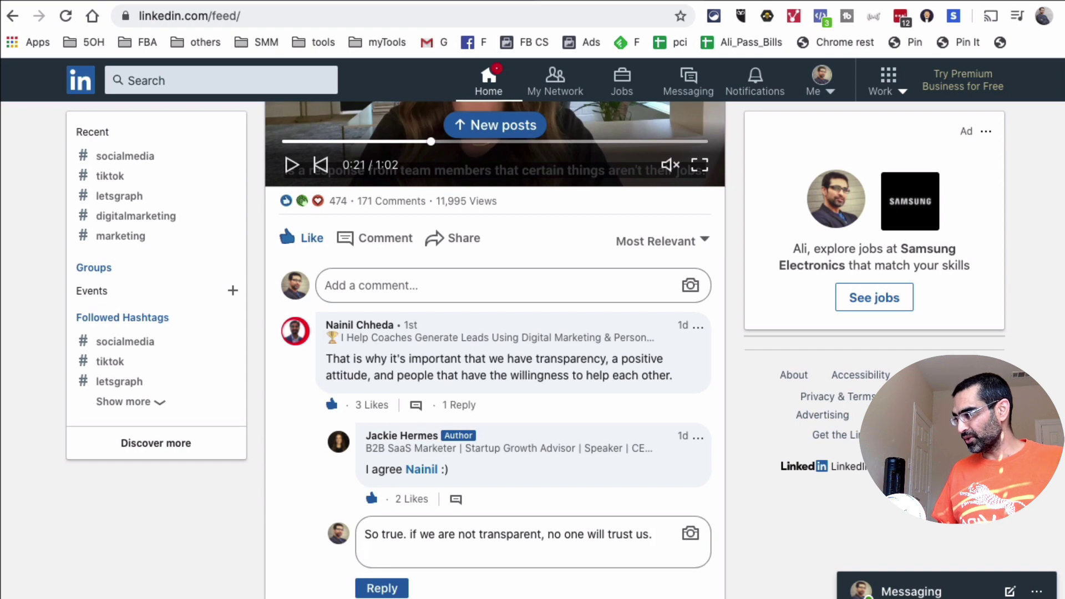
type("AND")
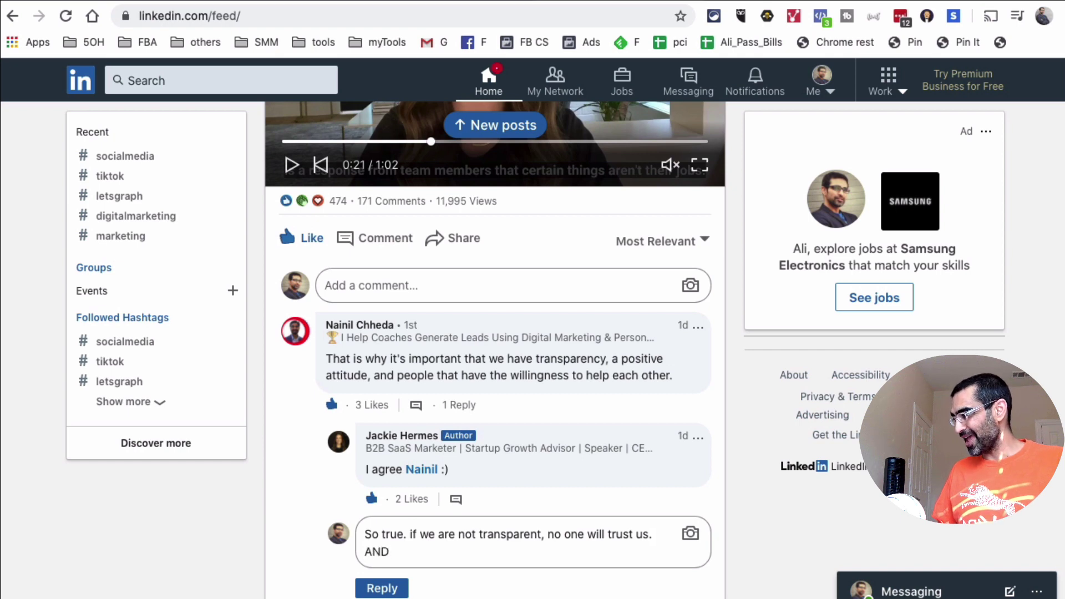
type(" no trust = ")
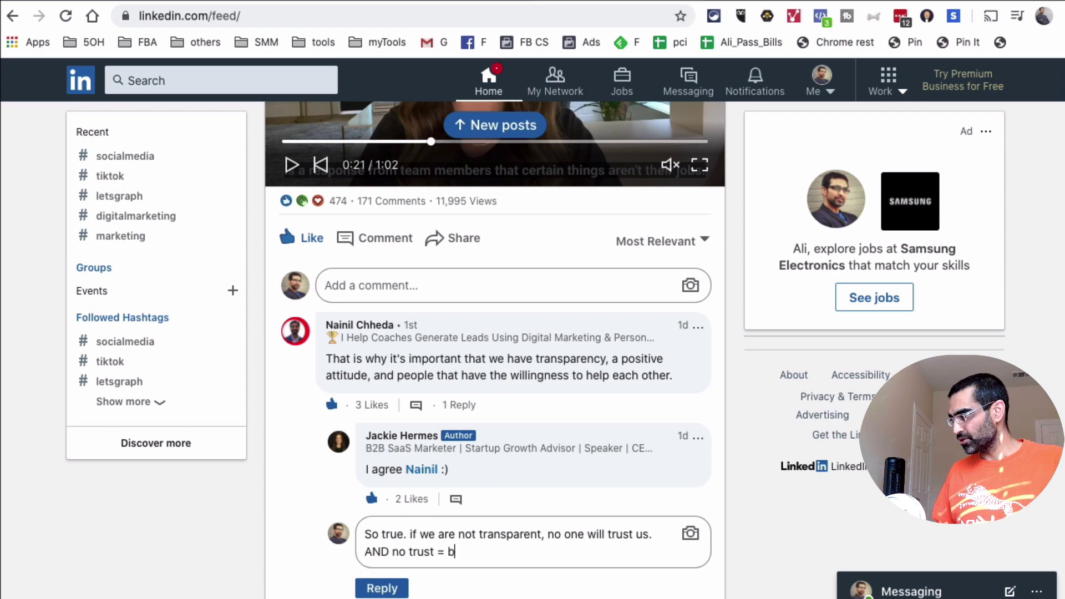
type("no business.")
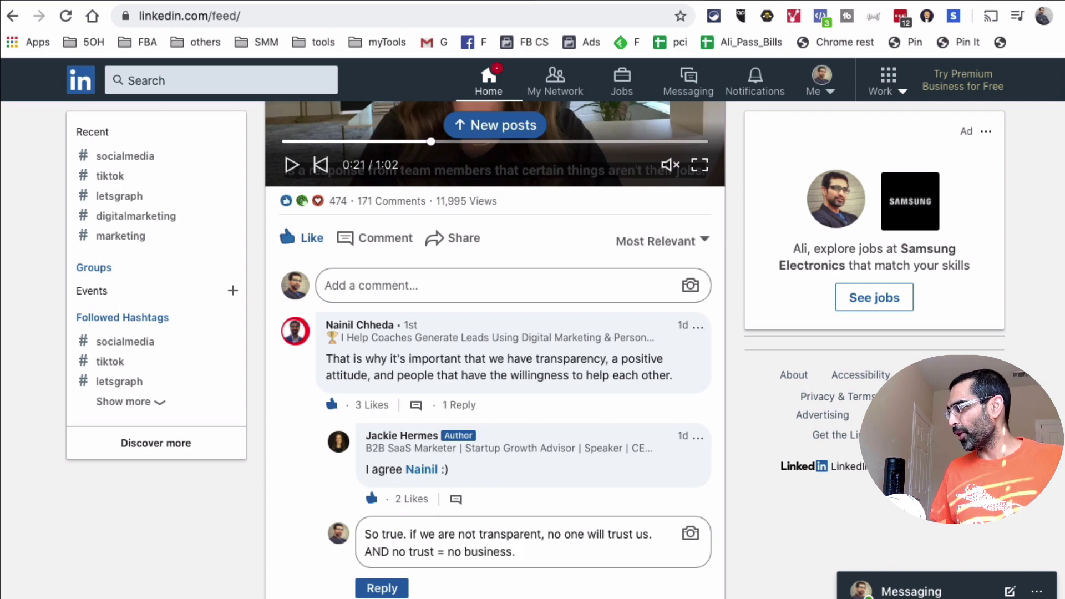
scroll(471, 535, "down", 2)
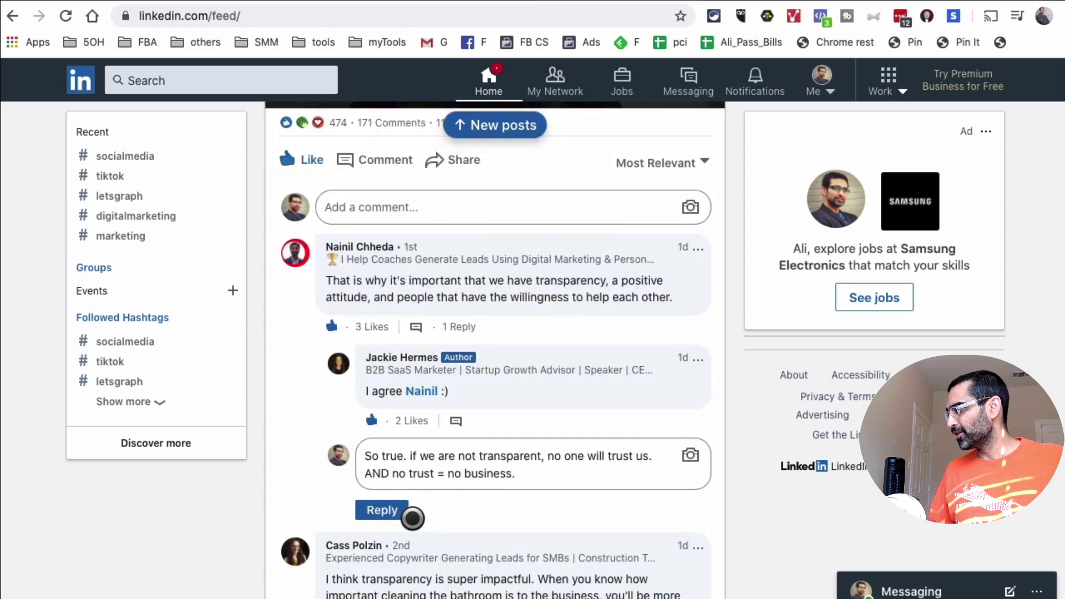
left_click(401, 511)
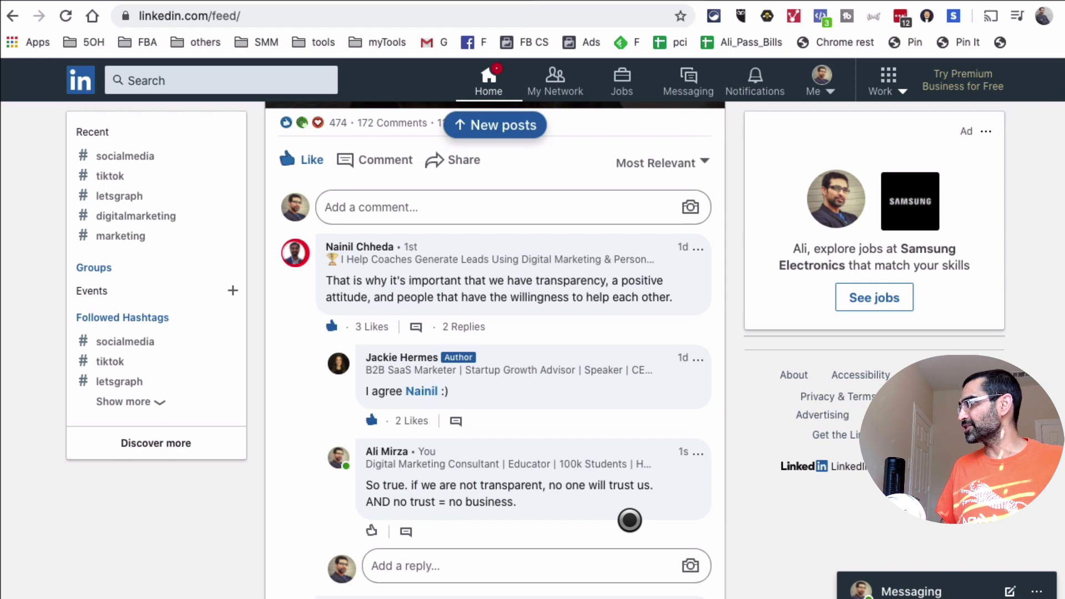
Dismiss the social sharing popup, search for 'dell', and pick Dell's company page from the suggestions
left_click(495, 125)
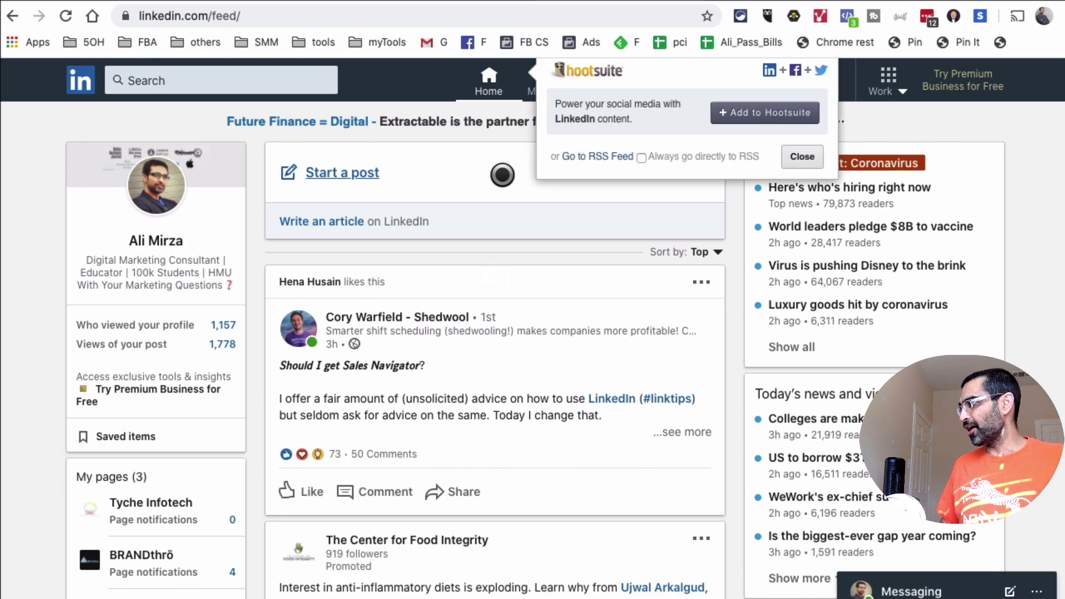
left_click(682, 209)
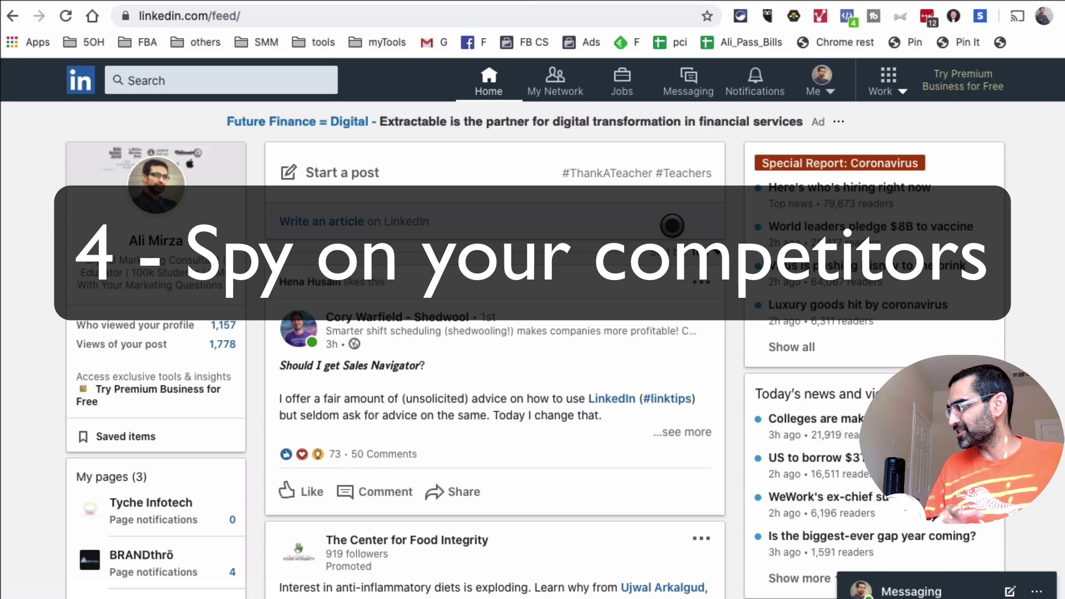
left_click(268, 79)
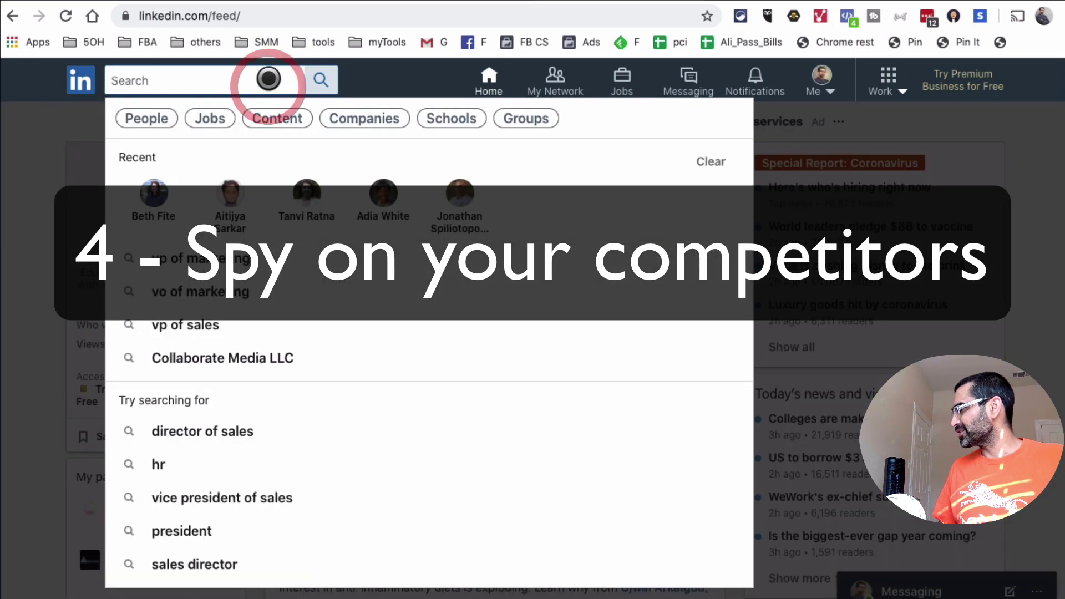
type("d")
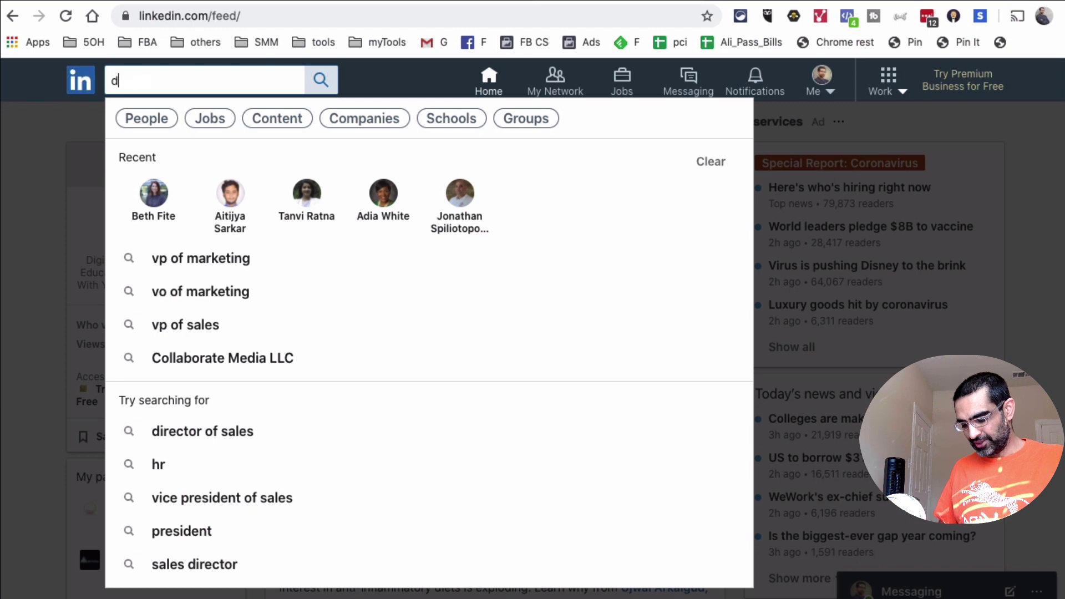
type("ell")
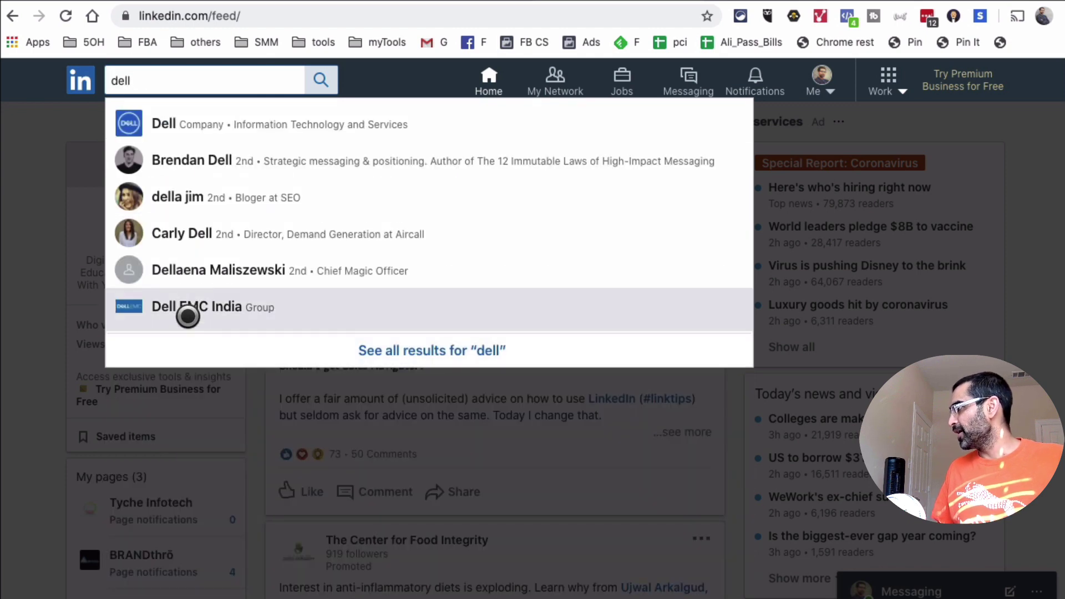
left_click(184, 123)
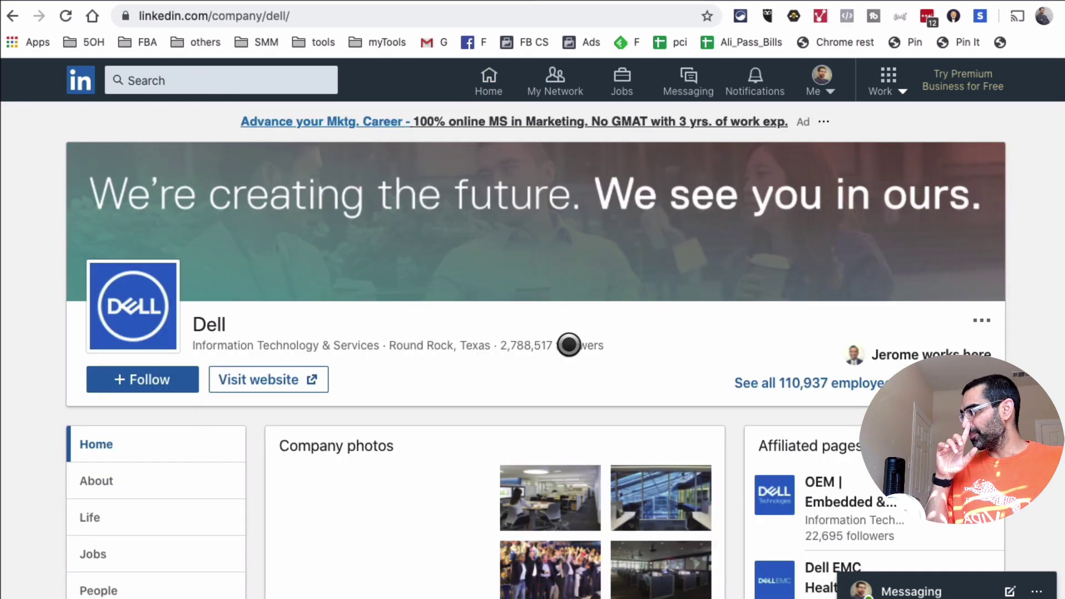
Scroll Dell's company page past its photos, jobs and affiliated pages, then show the ads Dell runs
scroll(567, 341, "down", 3)
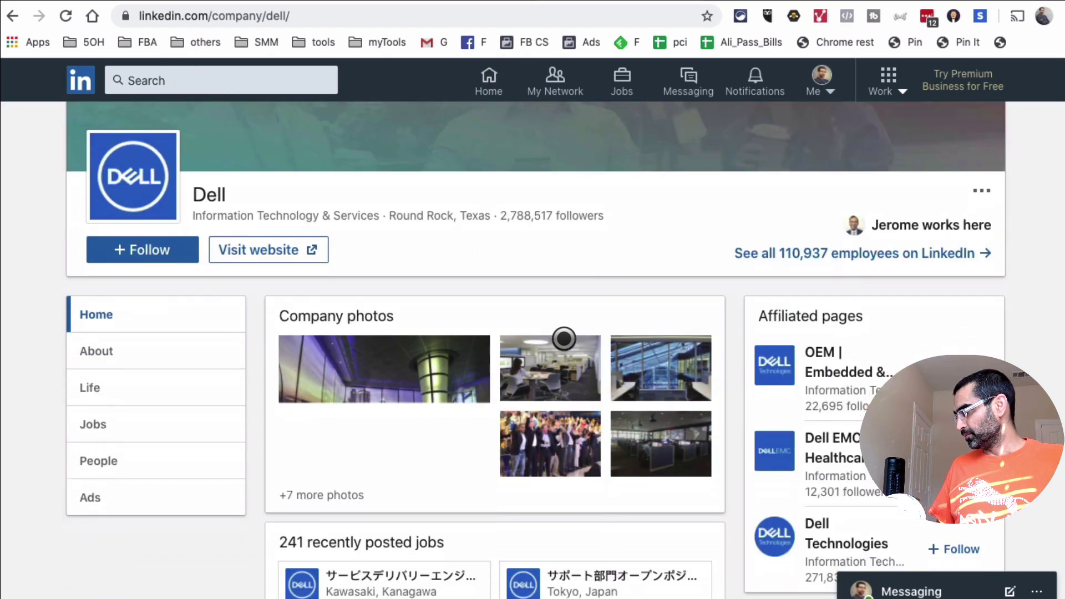
scroll(564, 338, "down", 1)
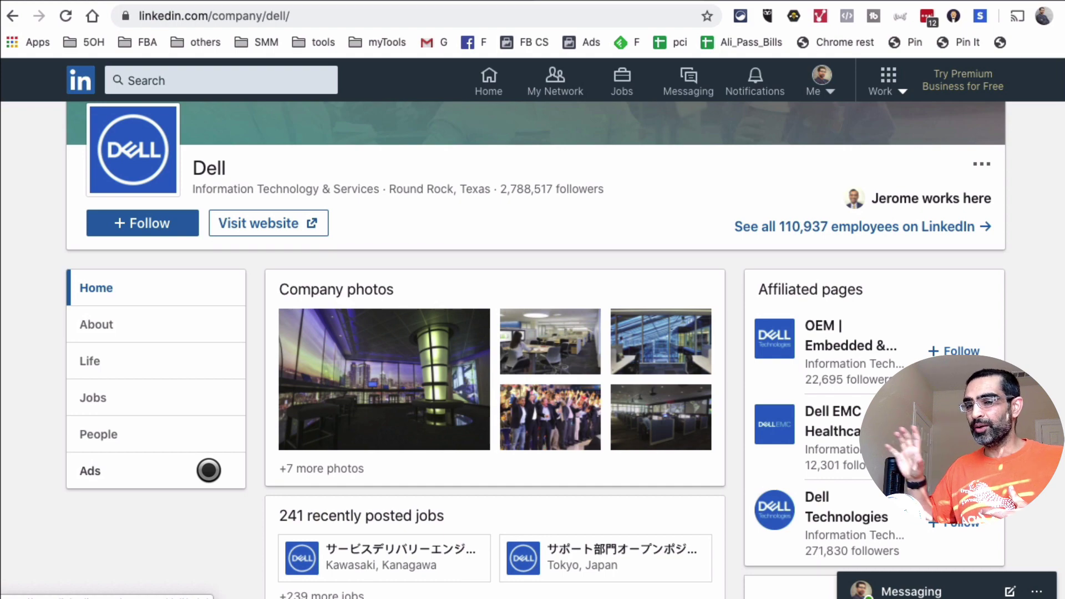
scroll(277, 372, "down", 3)
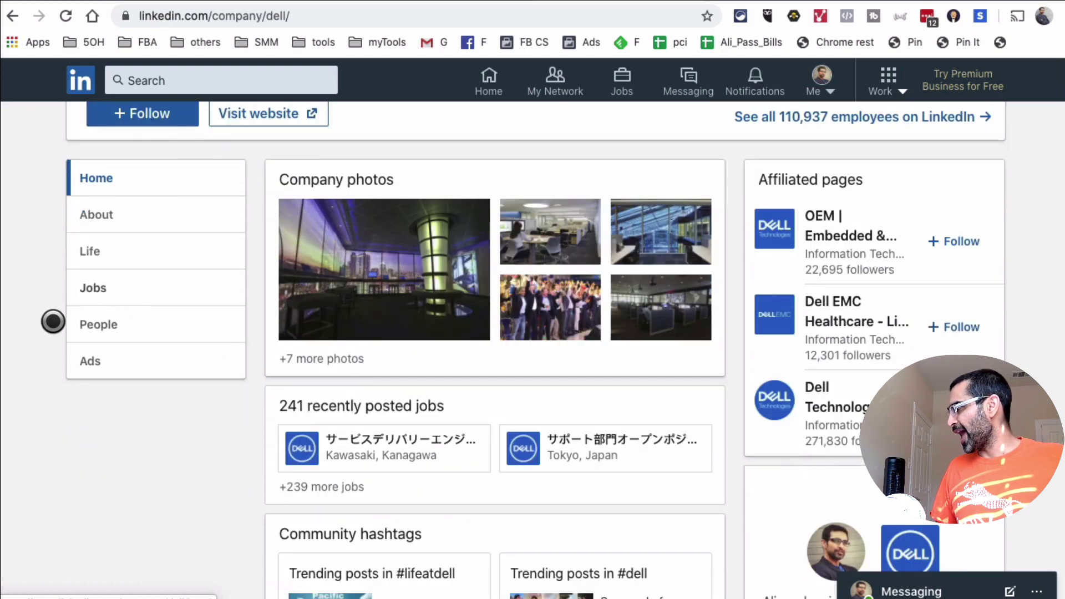
left_click(117, 371)
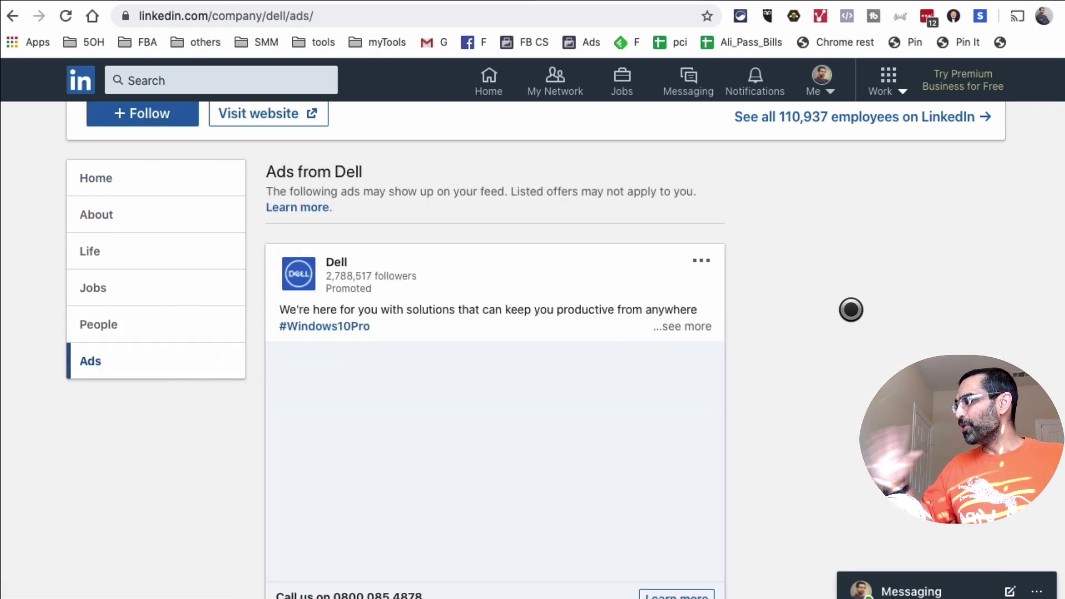
Scroll through Dell's promoted ads, including 'Staying connected just got easier' and the small-business security ad
scroll(729, 348, "down", 5)
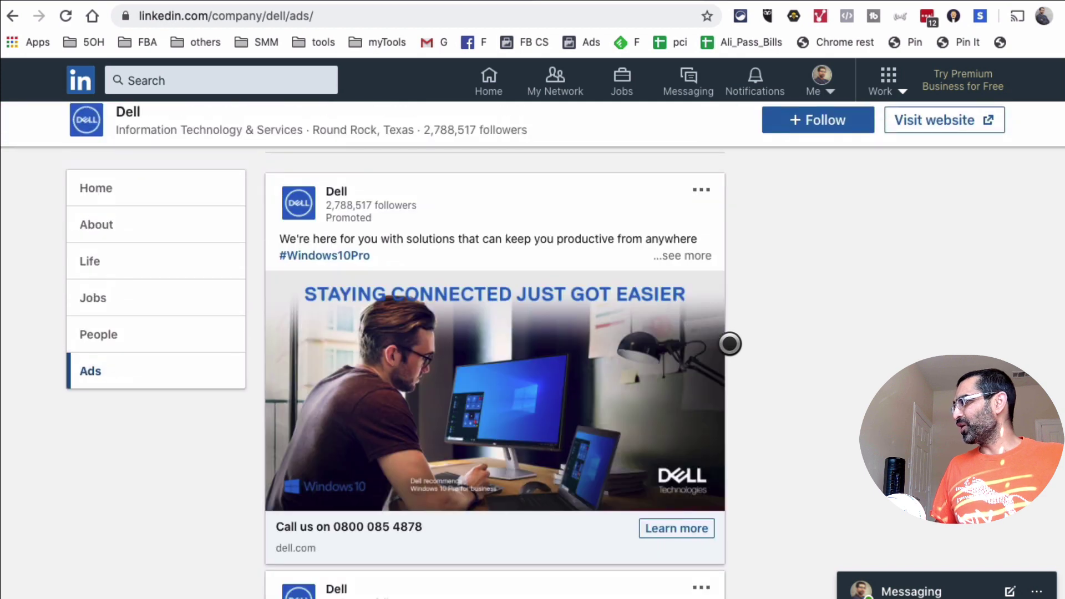
scroll(730, 344, "down", 10)
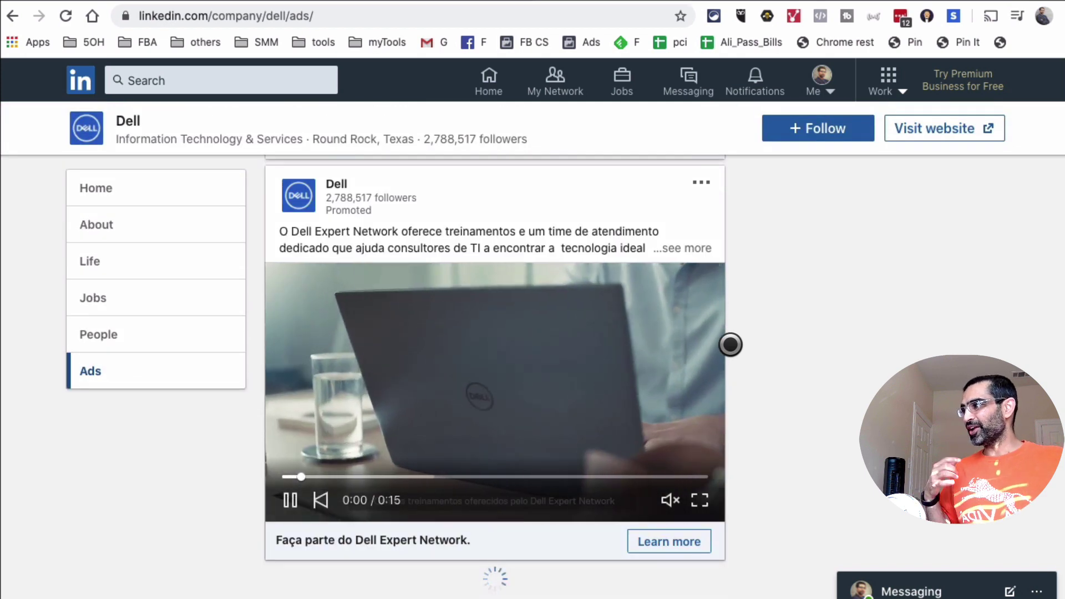
scroll(638, 307, "up", 15)
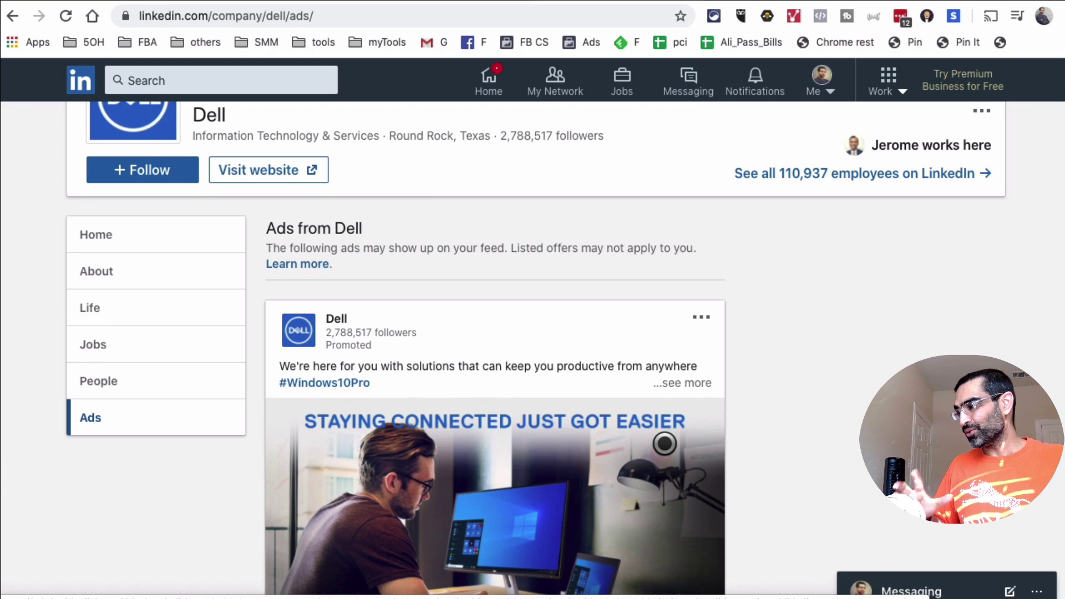
scroll(665, 444, "down", 3)
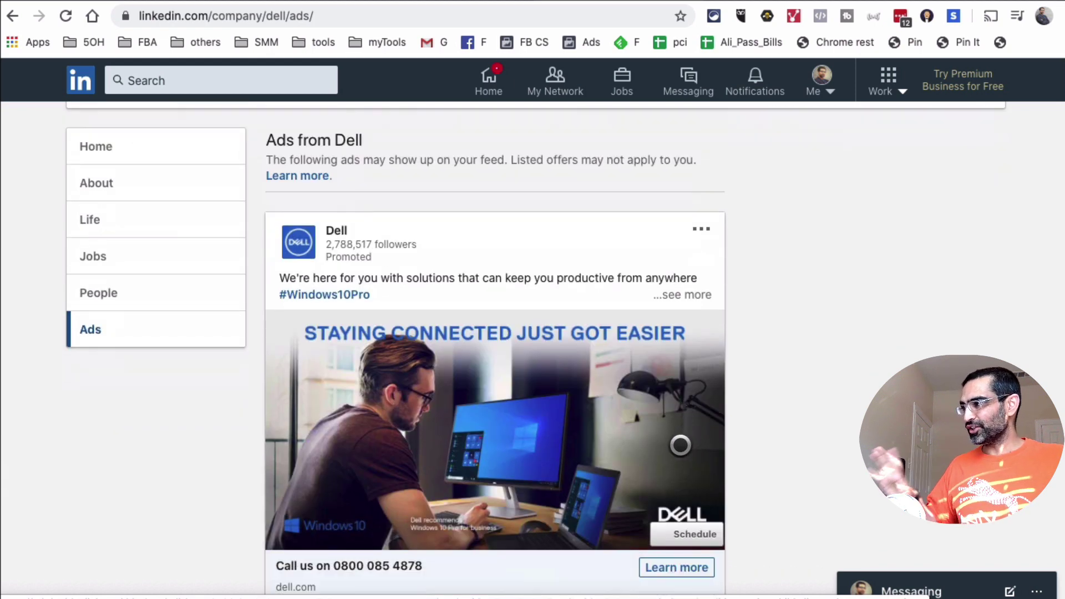
scroll(734, 416, "down", 3)
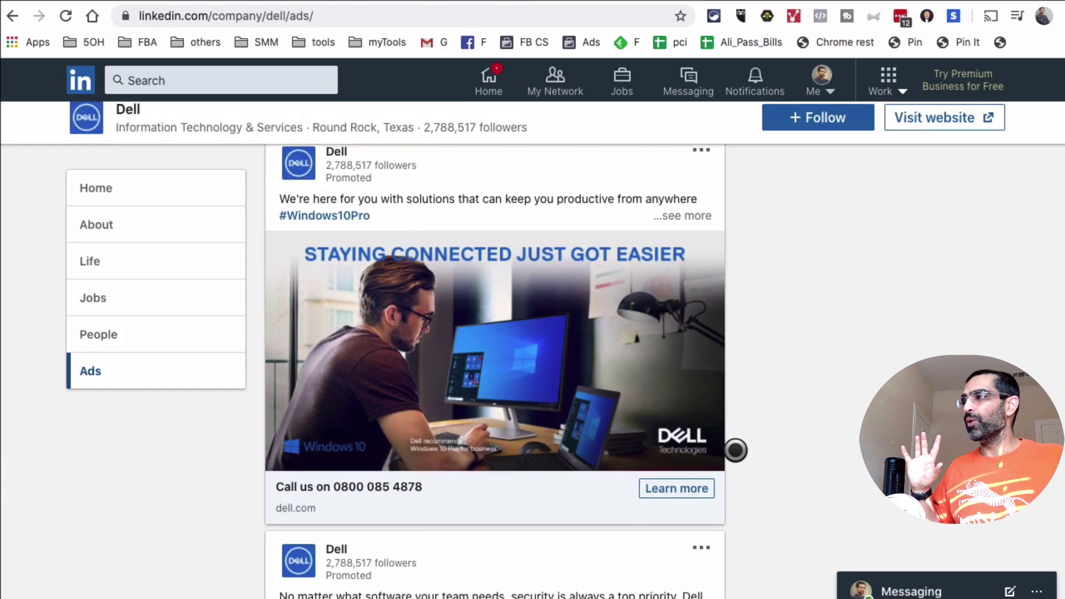
Follow Dell's Windows 10 Pro ad to the Fast Delivery Deals page, browse its 16 laptops, then return to LinkedIn
left_click(701, 489)
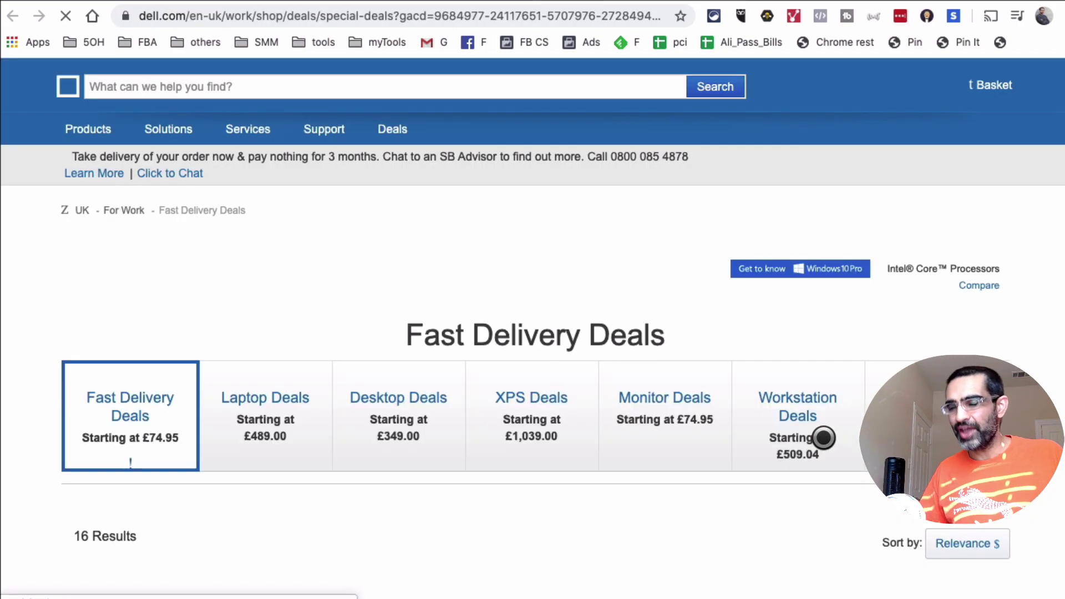
scroll(822, 436, "down", 3)
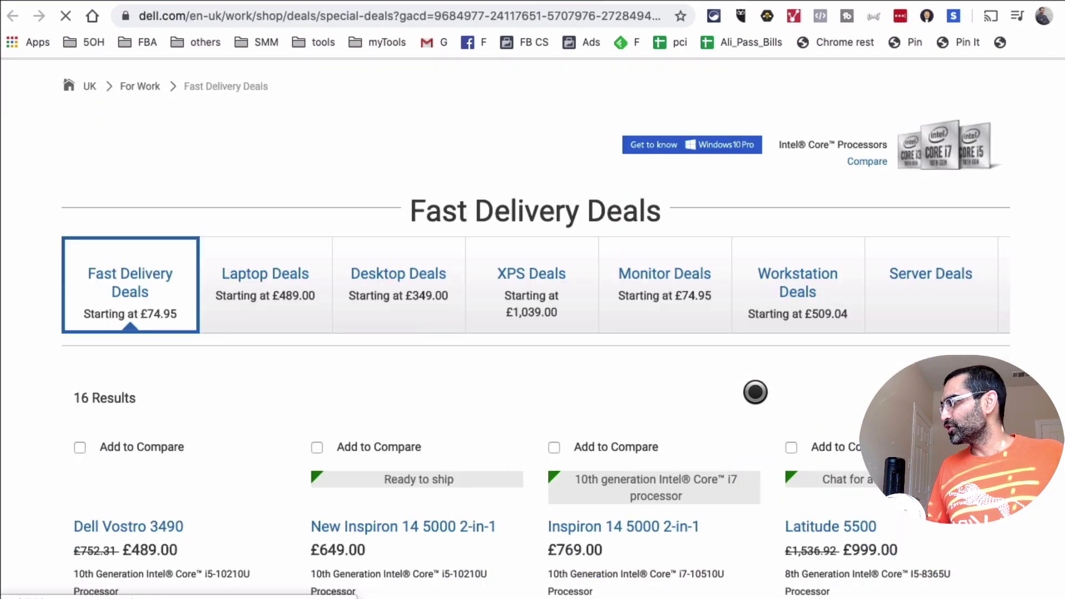
scroll(755, 392, "down", 3)
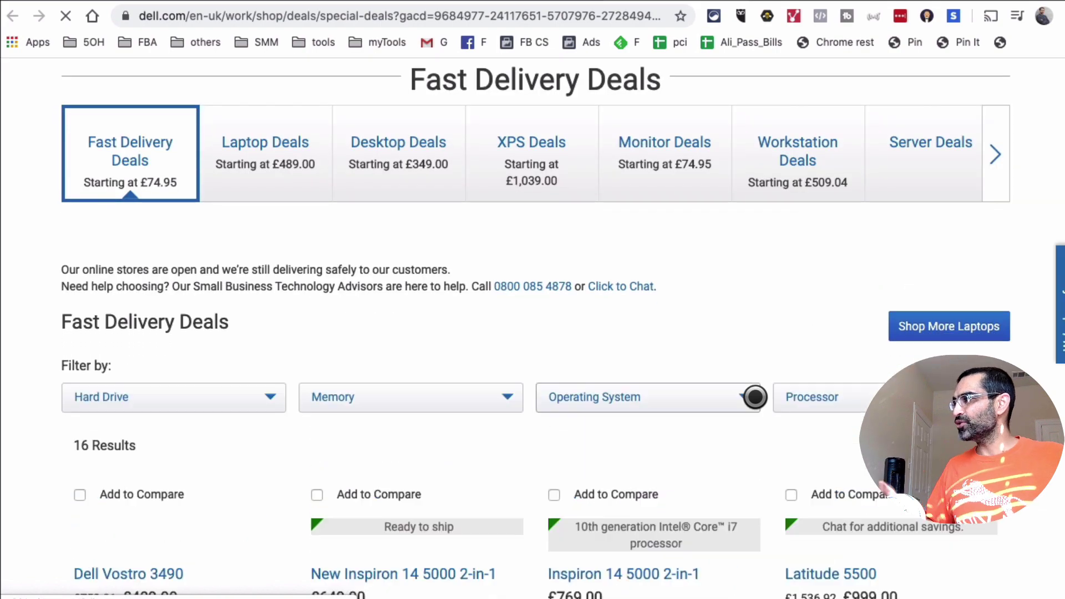
scroll(757, 398, "down", 5)
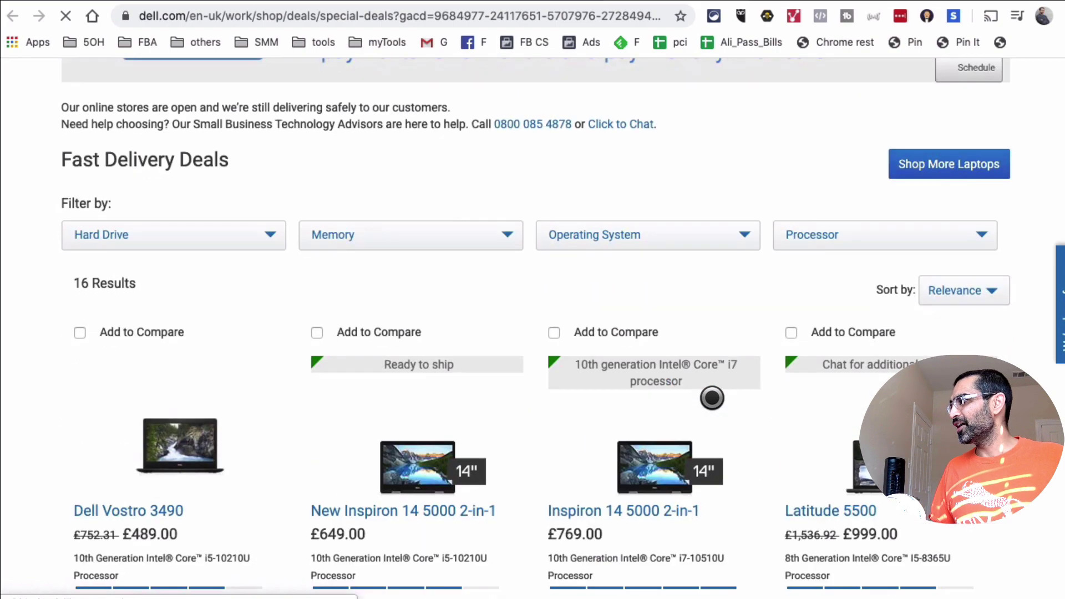
scroll(712, 398, "down", 3)
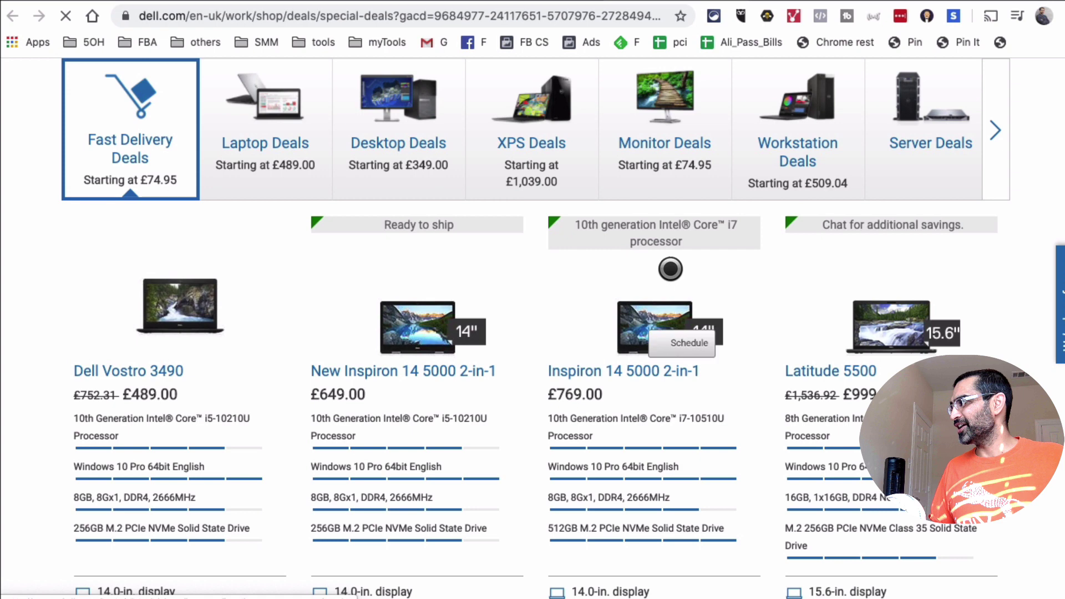
scroll(700, 255, "down", 1)
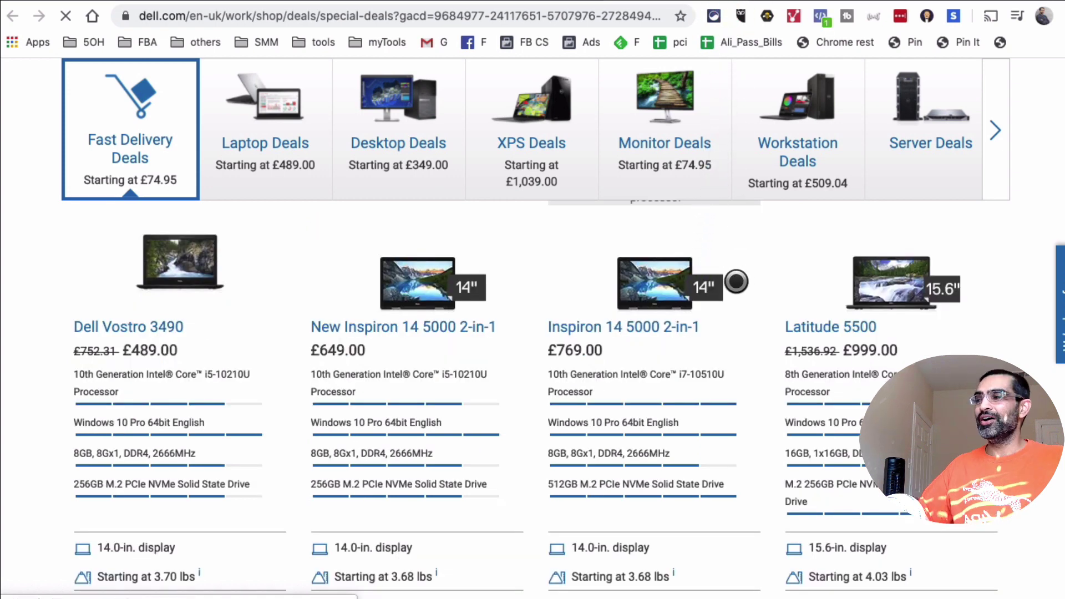
key("ctrl+Tab")
Scroll further down Dell's ads to the Portuguese-language Dell Expert Network video ad
scroll(748, 334, "down", 2)
scroll(748, 335, "down", 10)
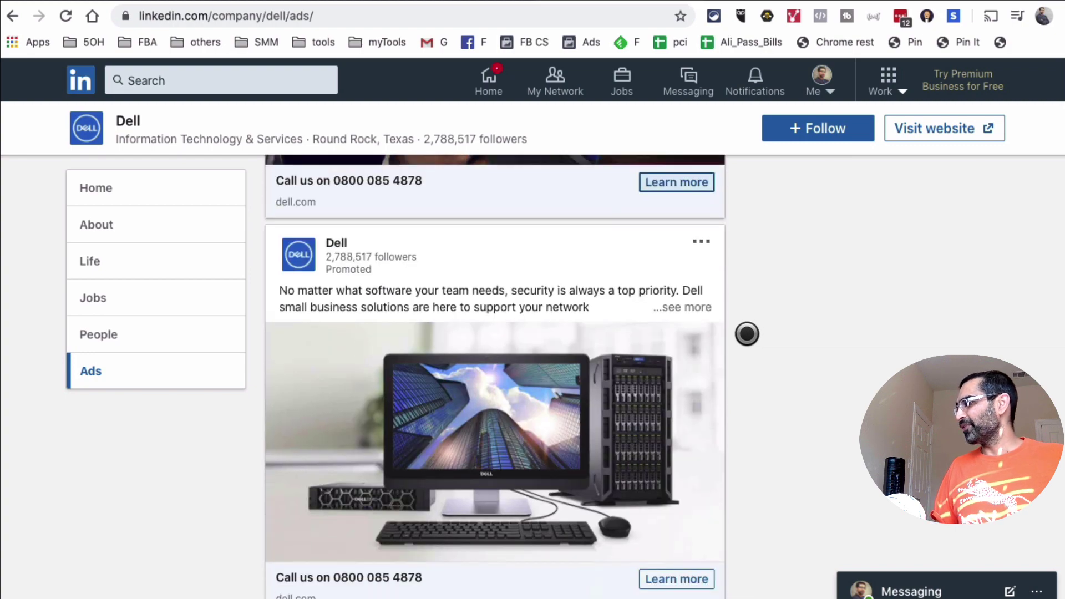
scroll(748, 333, "down", 3)
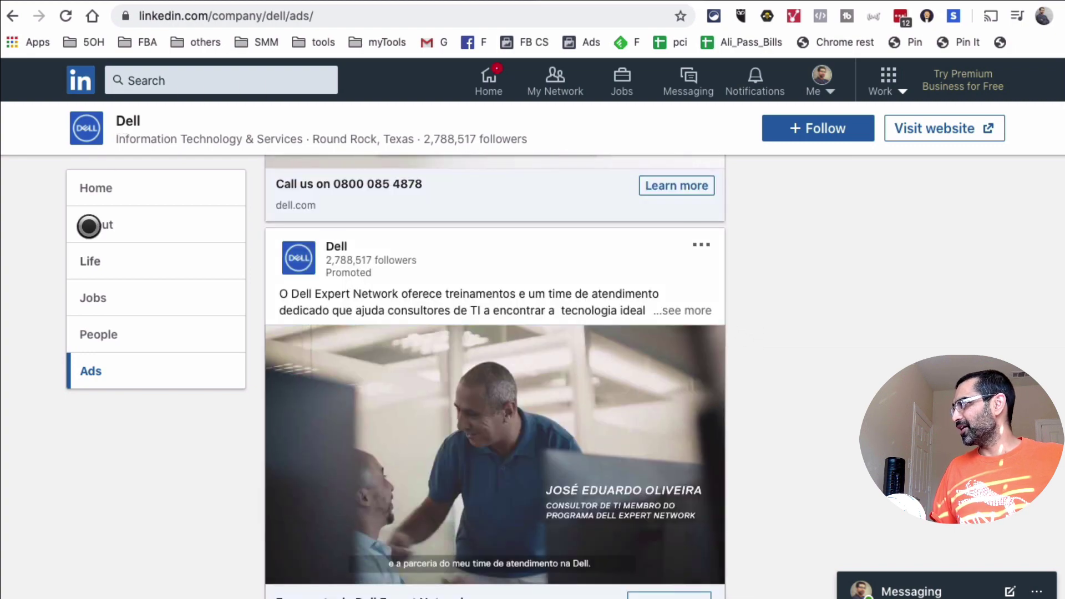